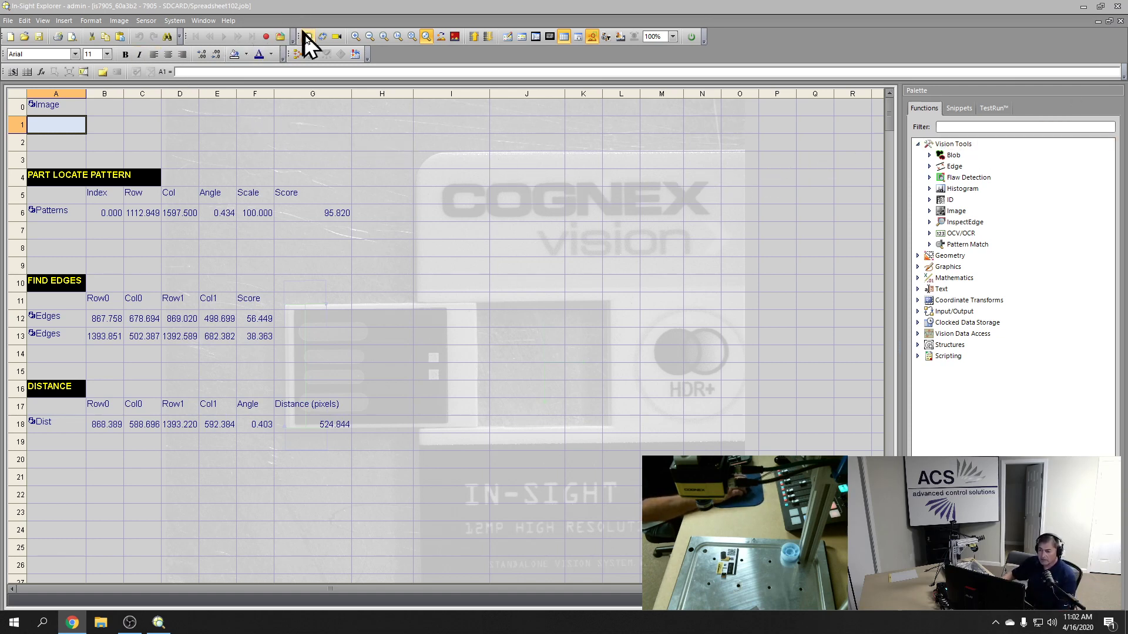
- View the part in live video and examine the Dist measurement from A18 on the image without the spreadsheet overlay
{"action": "left_click", "coordinate": [336, 37]}
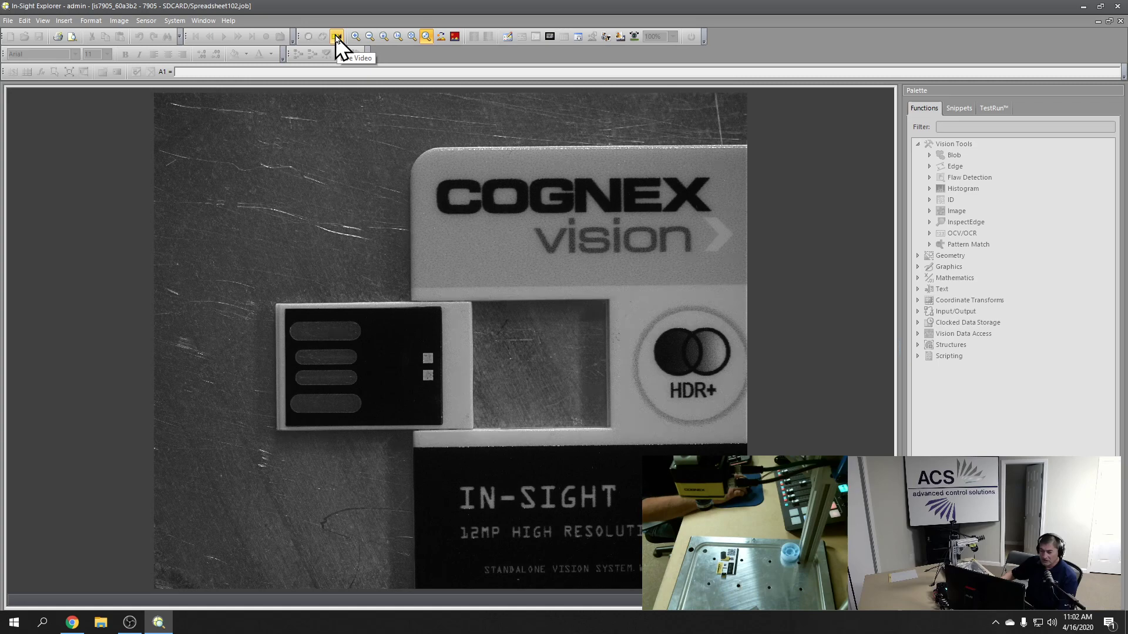
{"action": "left_click", "coordinate": [336, 36]}
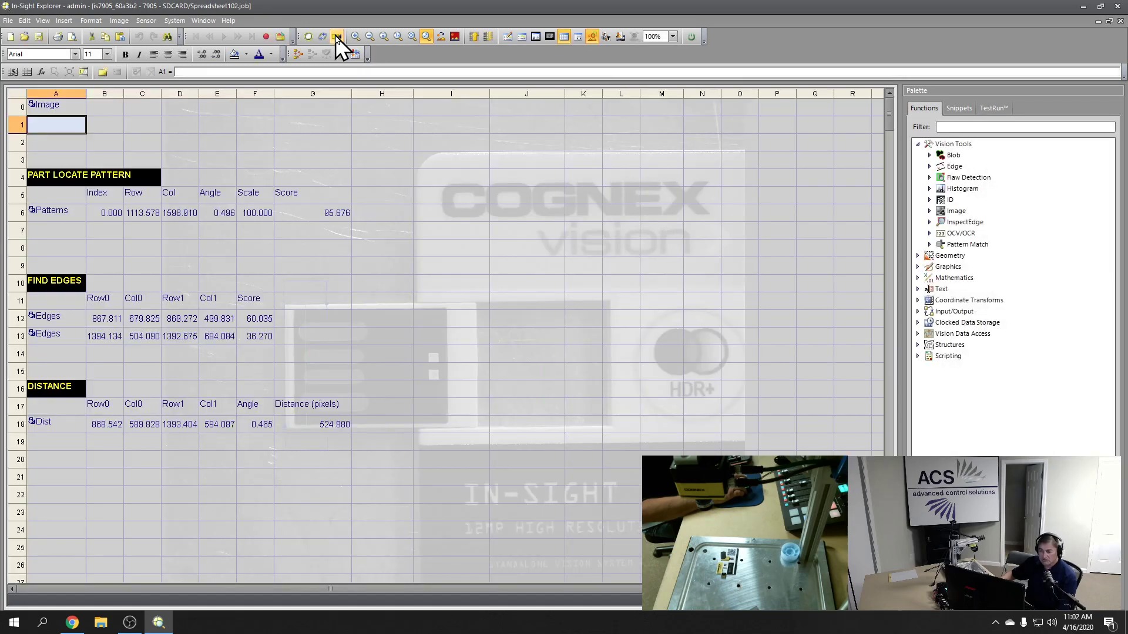
{"action": "left_click", "coordinate": [60, 421]}
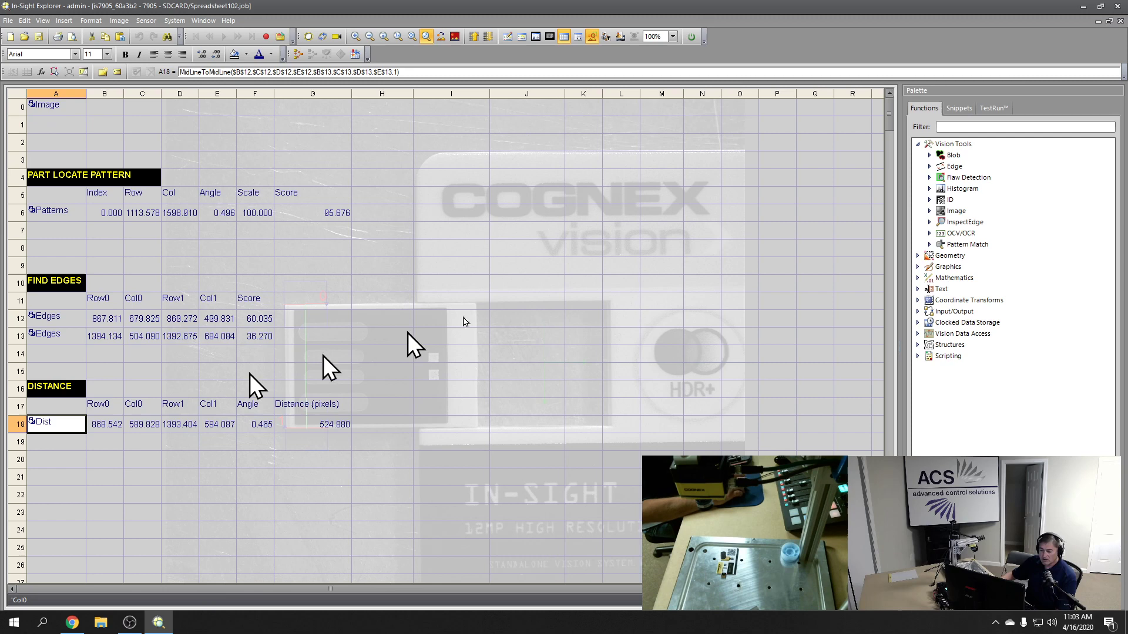
{"action": "left_click", "coordinate": [565, 39]}
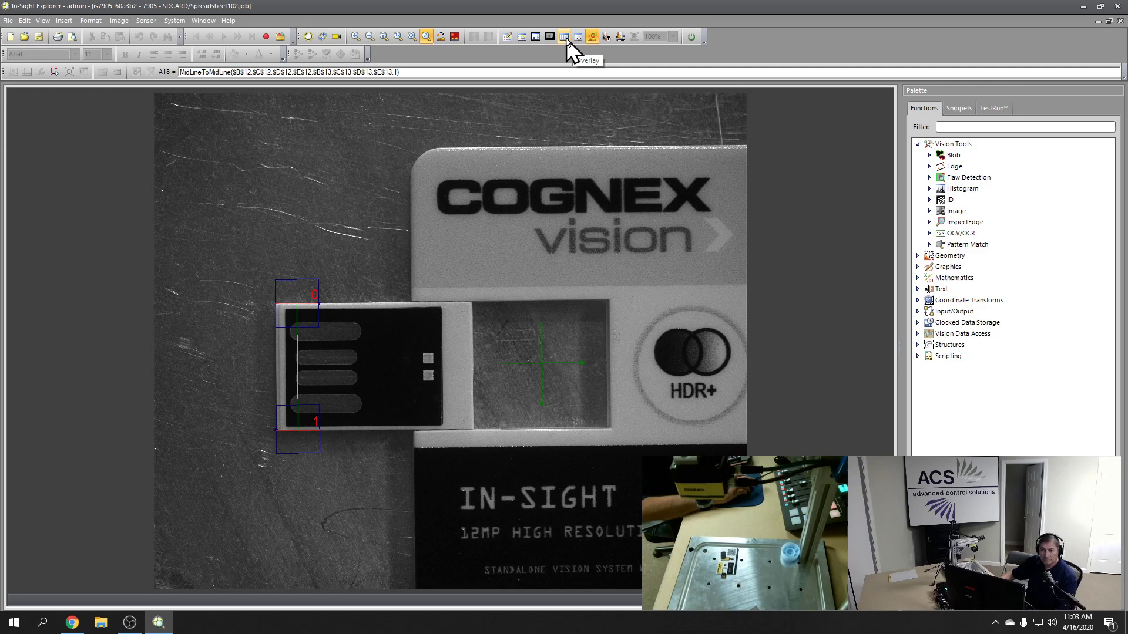
{"action": "left_click", "coordinate": [565, 38]}
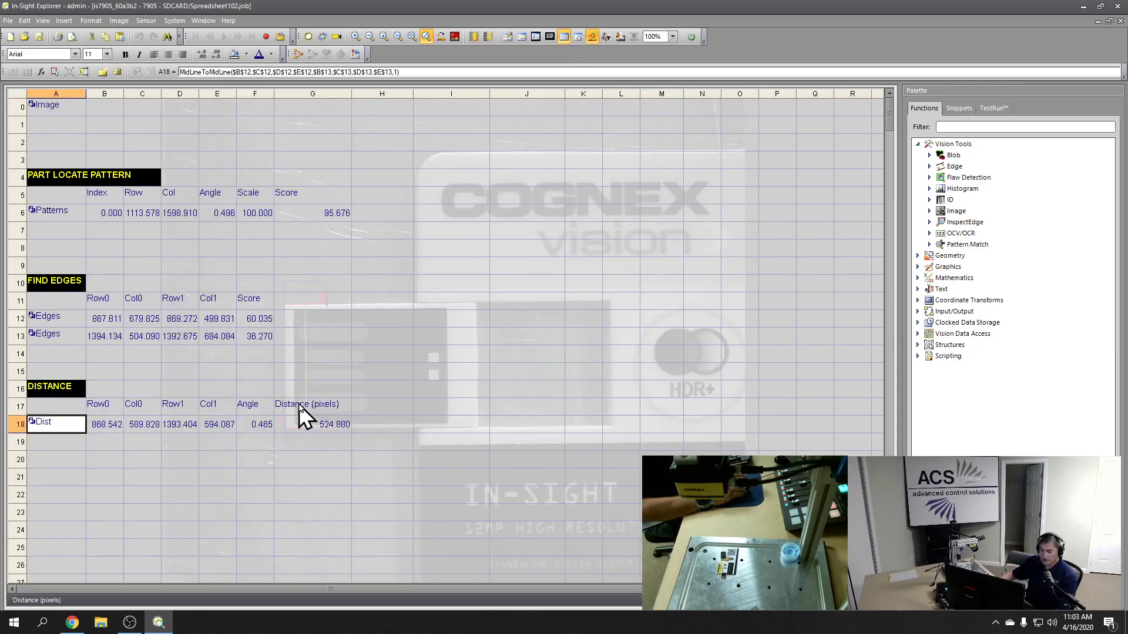
{"action": "left_click", "coordinate": [309, 425]}
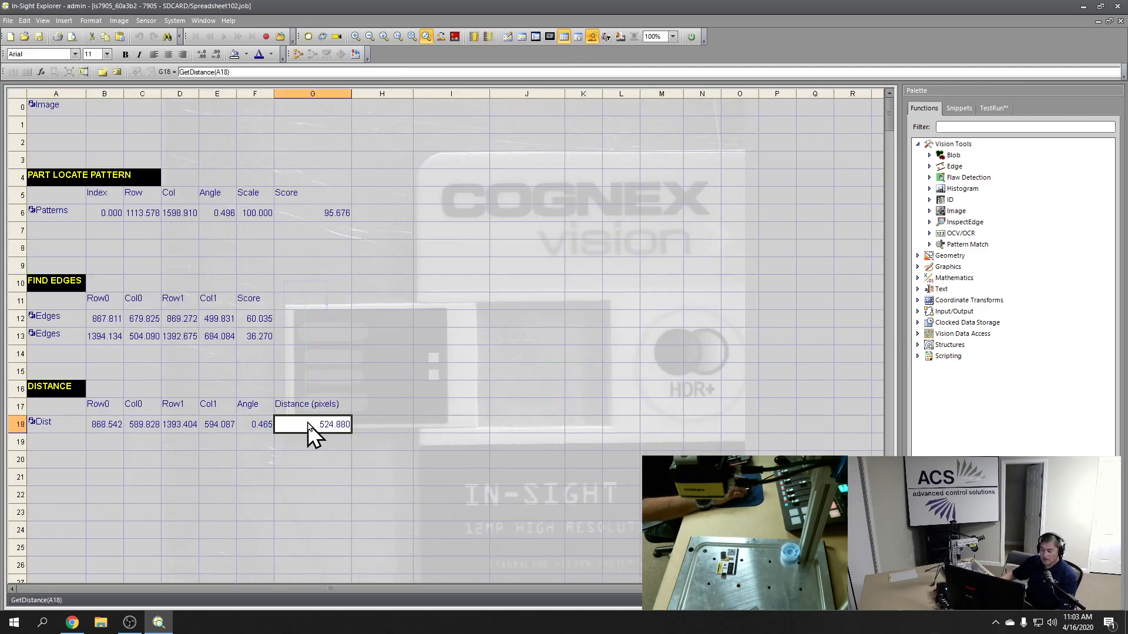
- Refresh the camera image through live video and label cell H17 "Scale Factor" in font size 11
{"action": "left_click", "coordinate": [389, 406]}
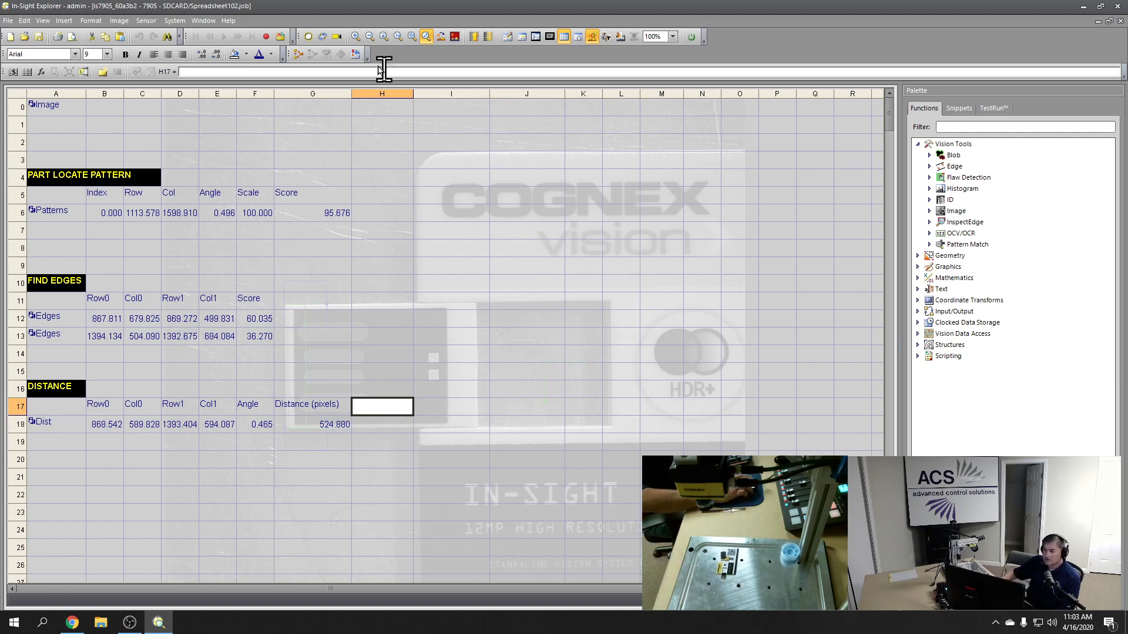
{"action": "left_click", "coordinate": [337, 37]}
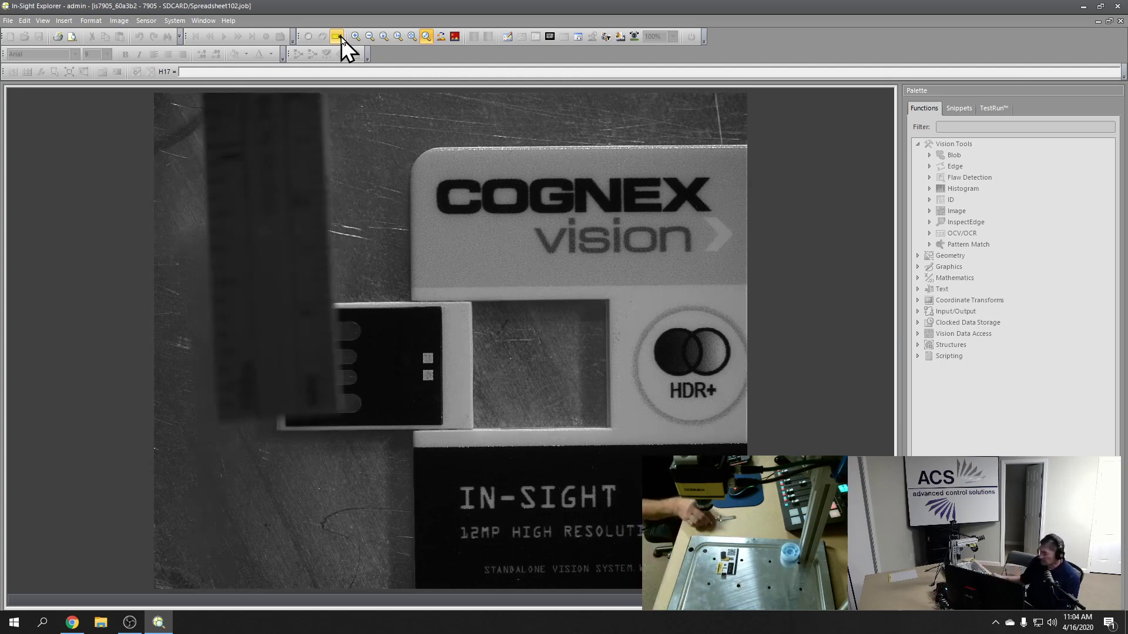
{"action": "left_click", "coordinate": [342, 38]}
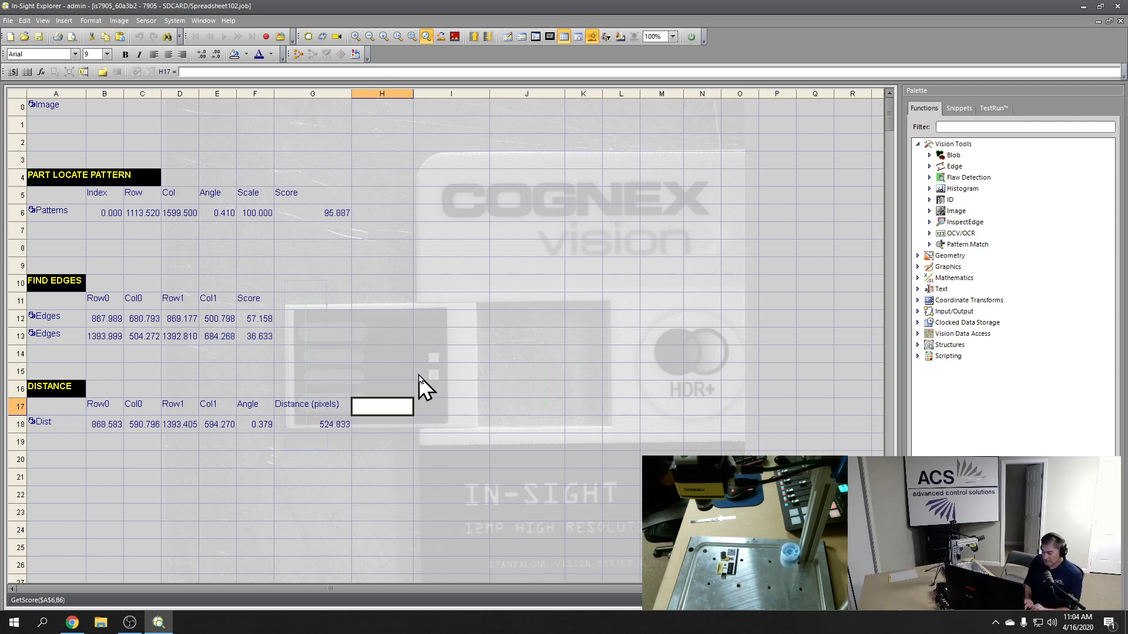
{"action": "type", "text": "'"}
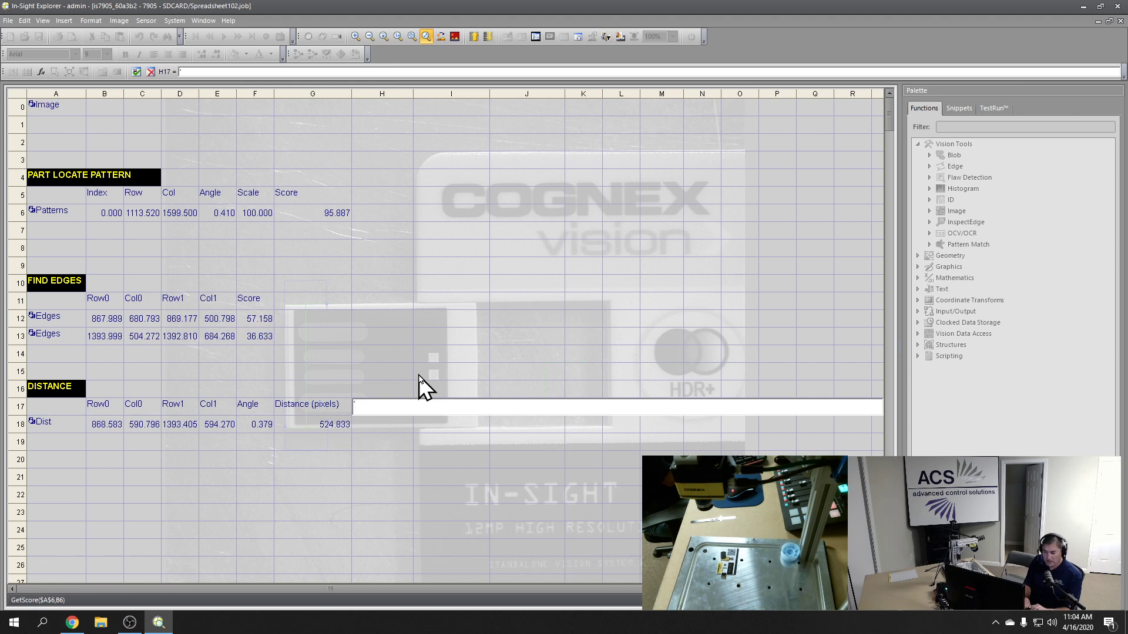
{"action": "type", "text": "Scale Factor"}
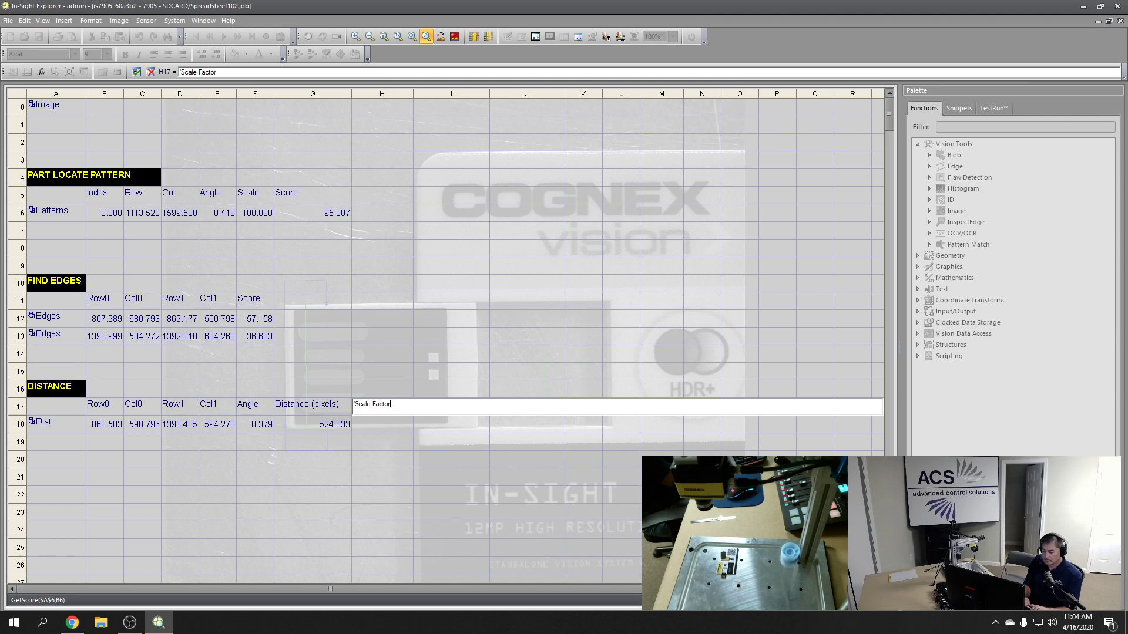
{"action": "key", "text": "Return"}
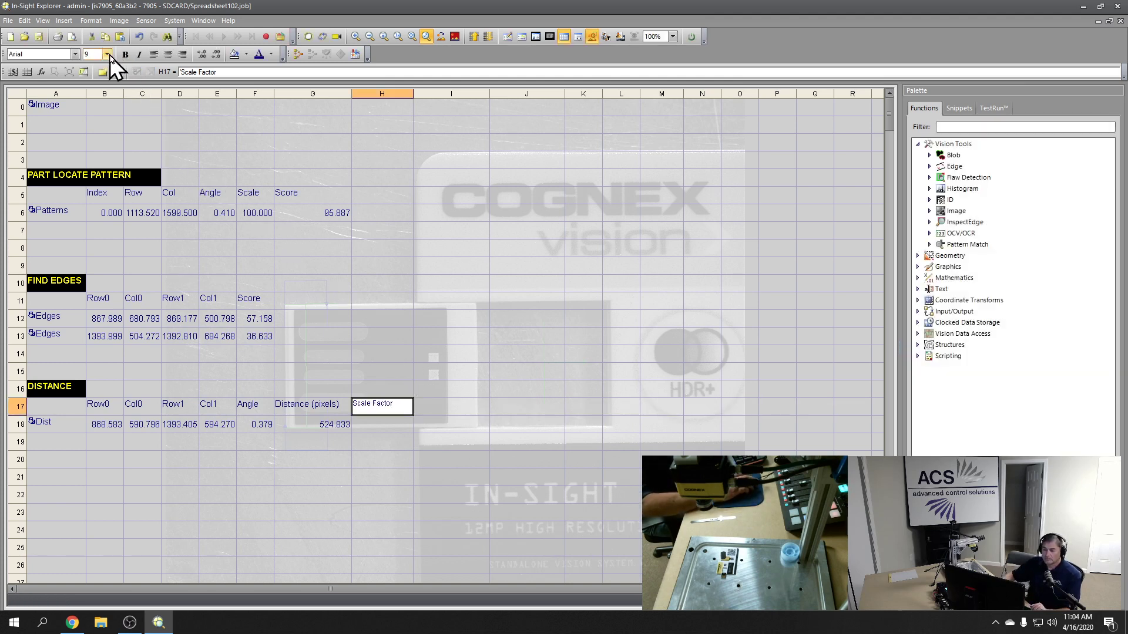
{"action": "left_click", "coordinate": [107, 54]}
{"action": "left_click", "coordinate": [90, 97]}
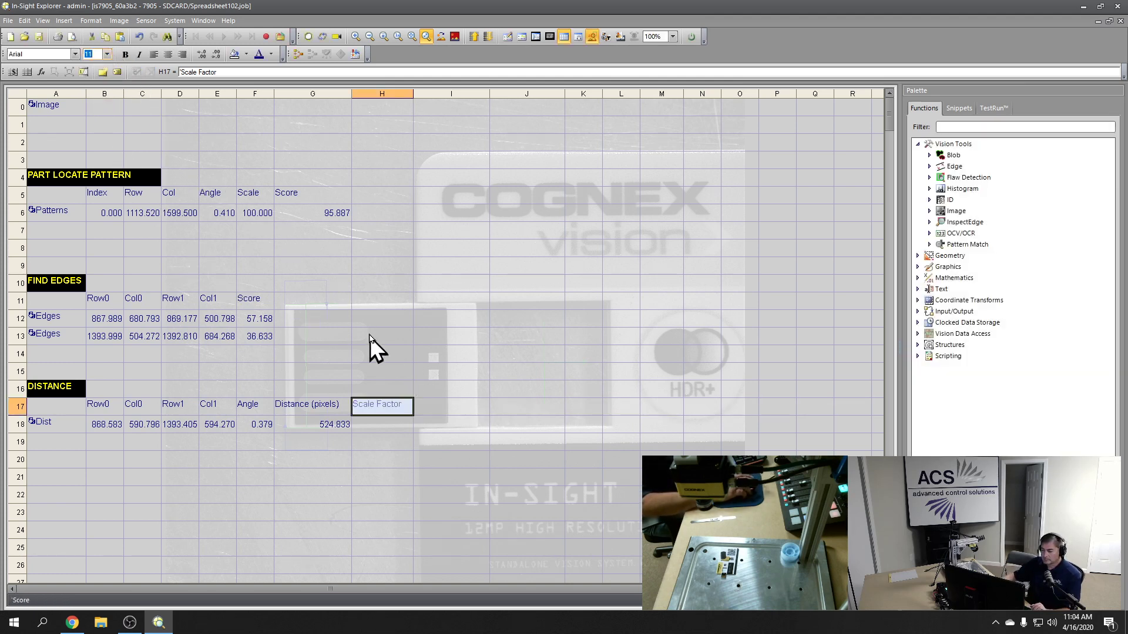
- Enter the scale factor expression 12/524.833 in cell H18
{"action": "left_click", "coordinate": [383, 428]}
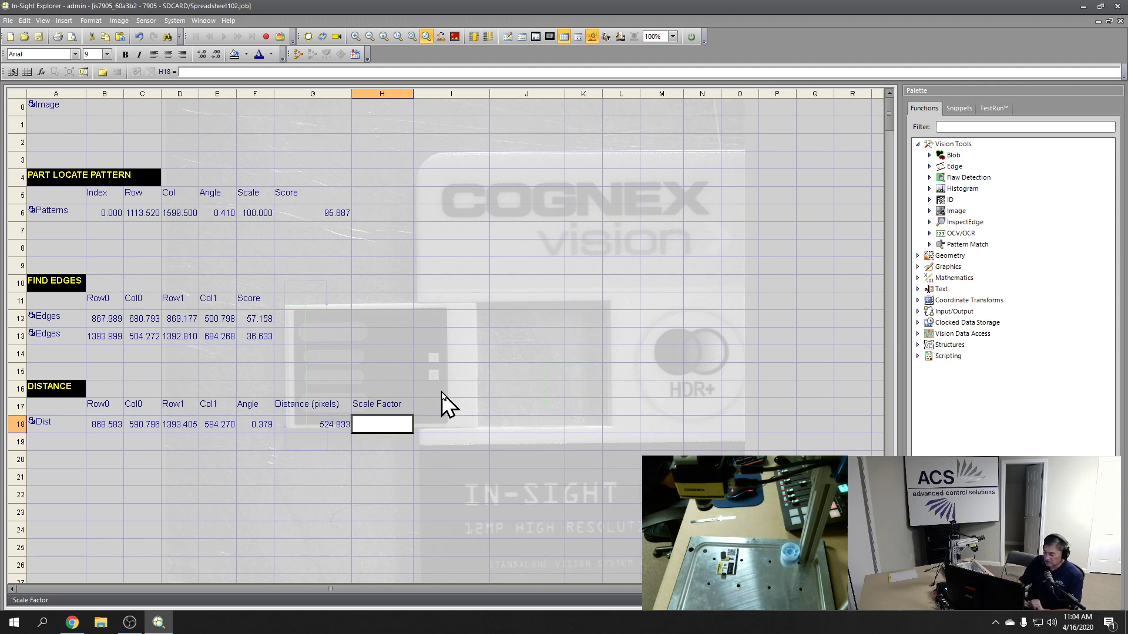
{"action": "key", "text": "F2"}
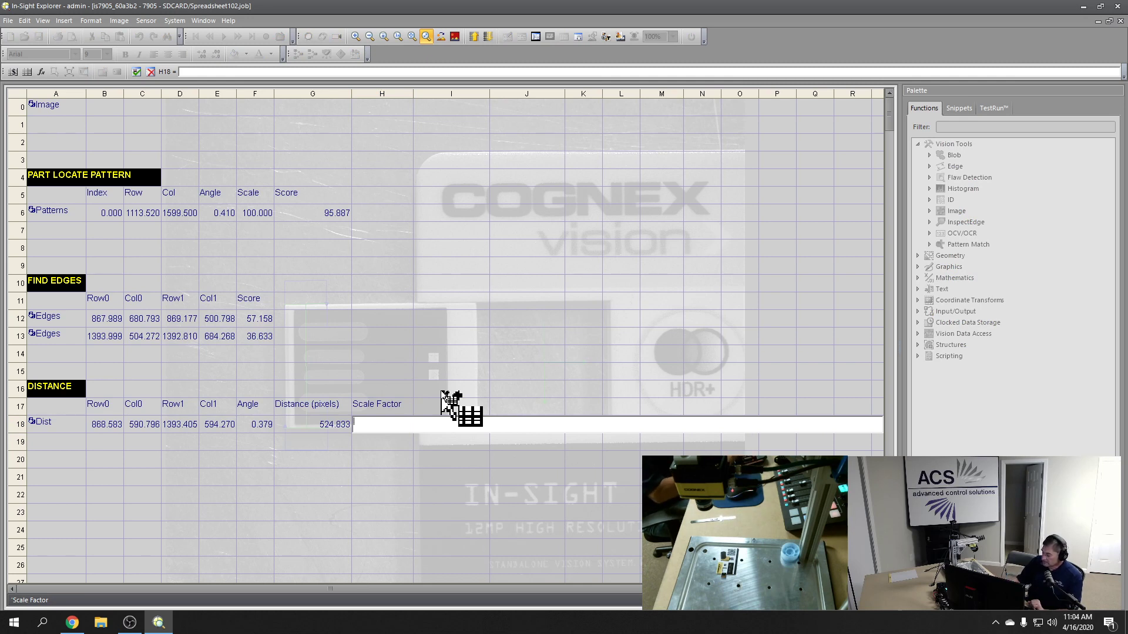
{"action": "type", "text": "12/"}
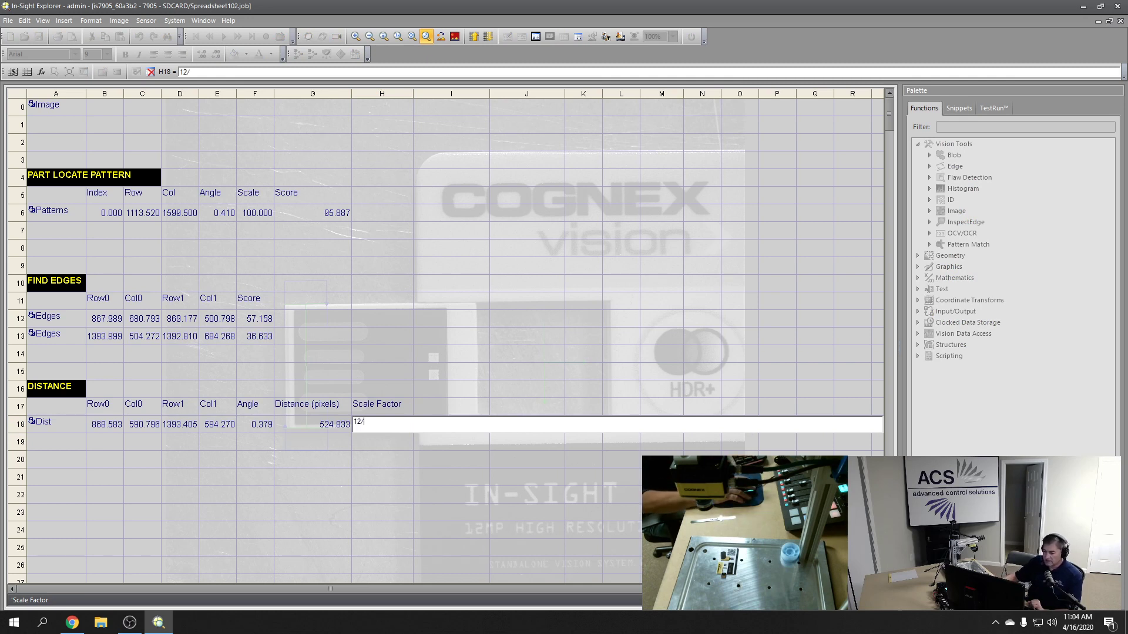
{"action": "type", "text": "524.833"}
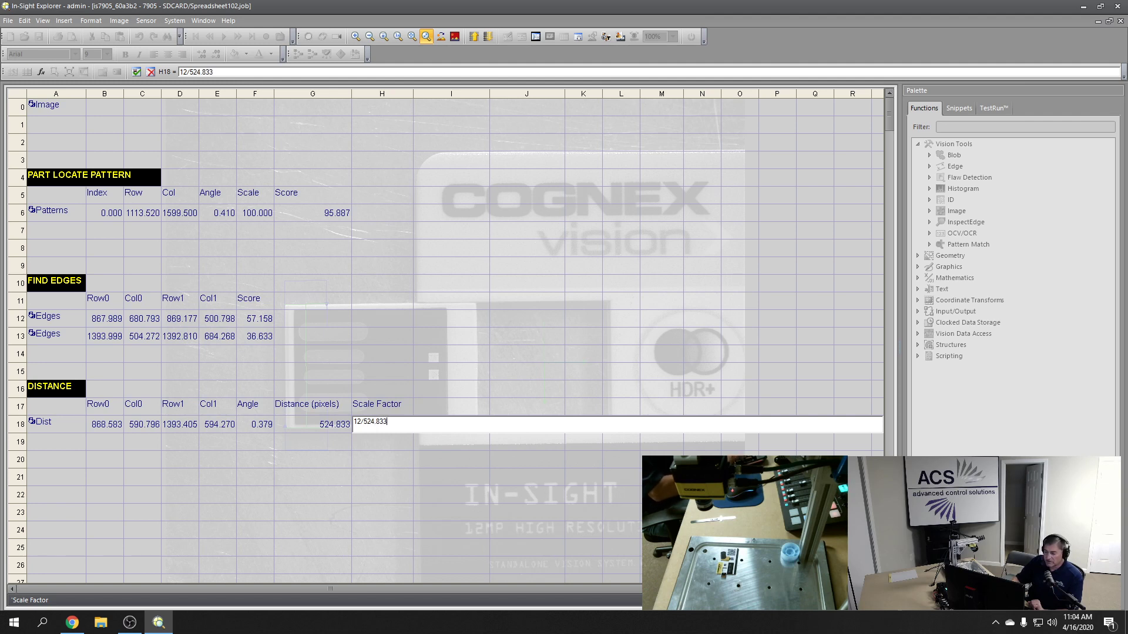
{"action": "key", "text": "Return"}
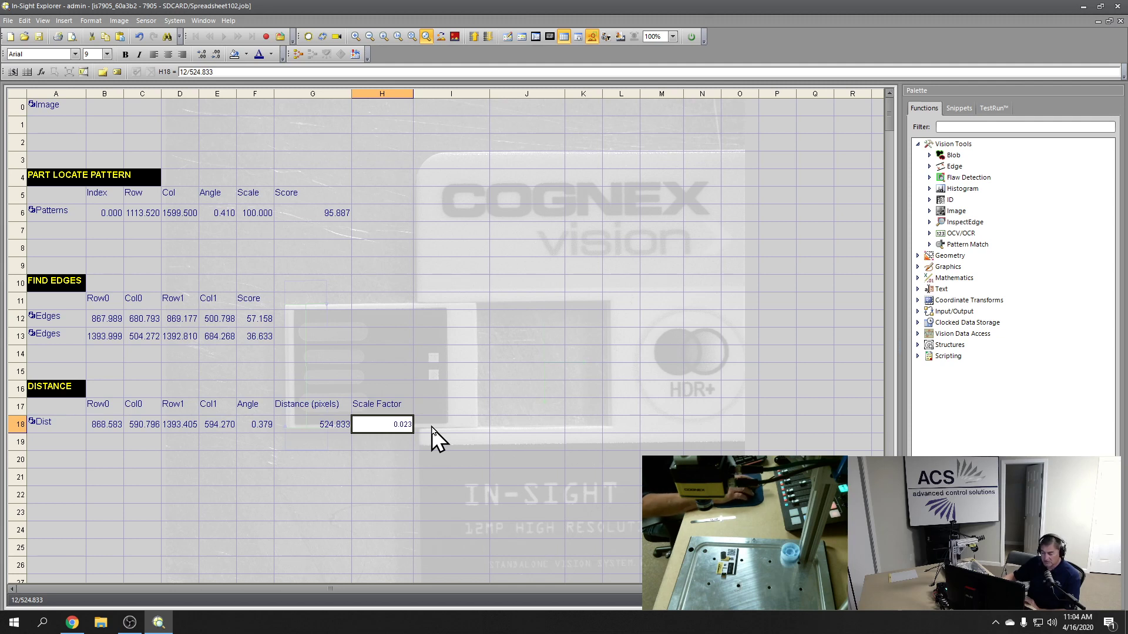
- Label cell I17 "Distance (mm)" in font size 11
{"action": "left_click", "coordinate": [324, 421]}
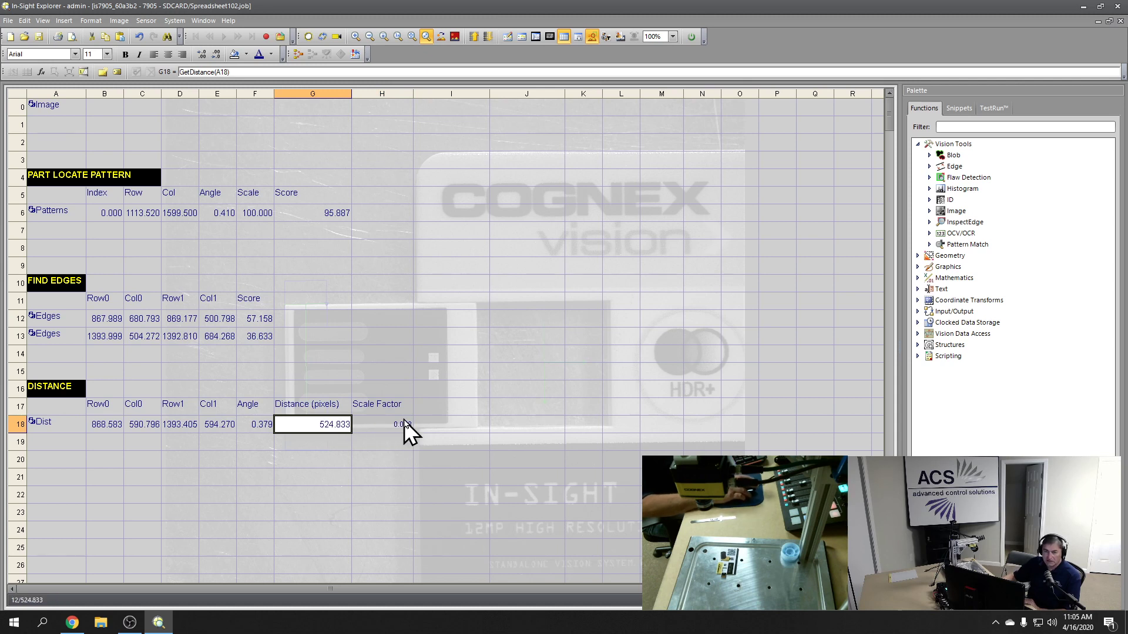
{"action": "left_click", "coordinate": [442, 424]}
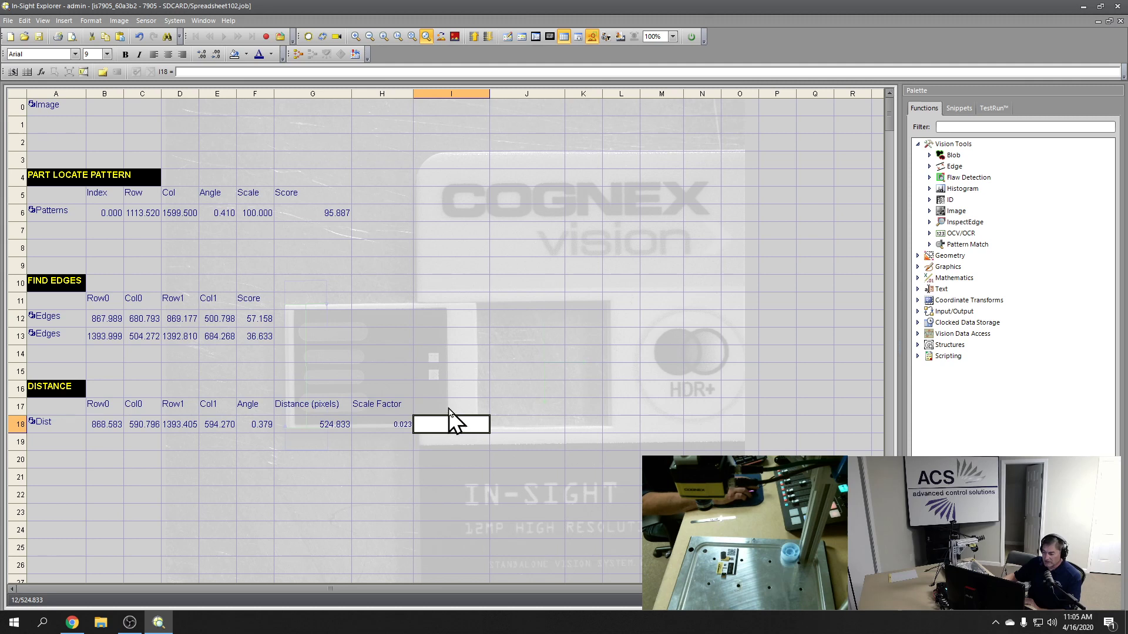
{"action": "left_click", "coordinate": [449, 409]}
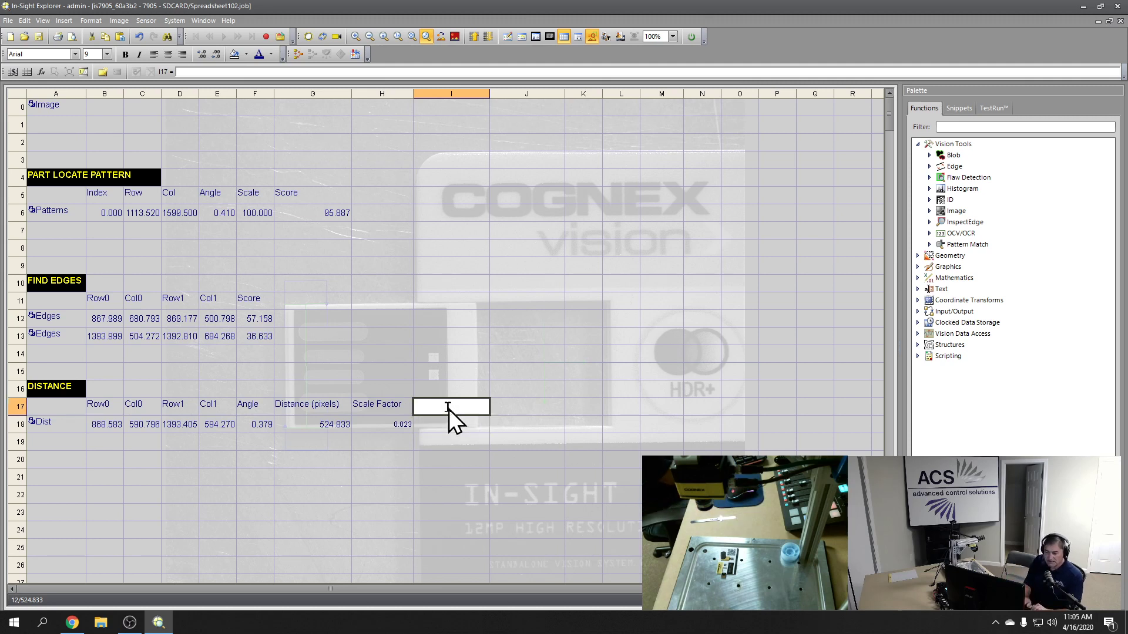
{"action": "type", "text": "'Disca"}
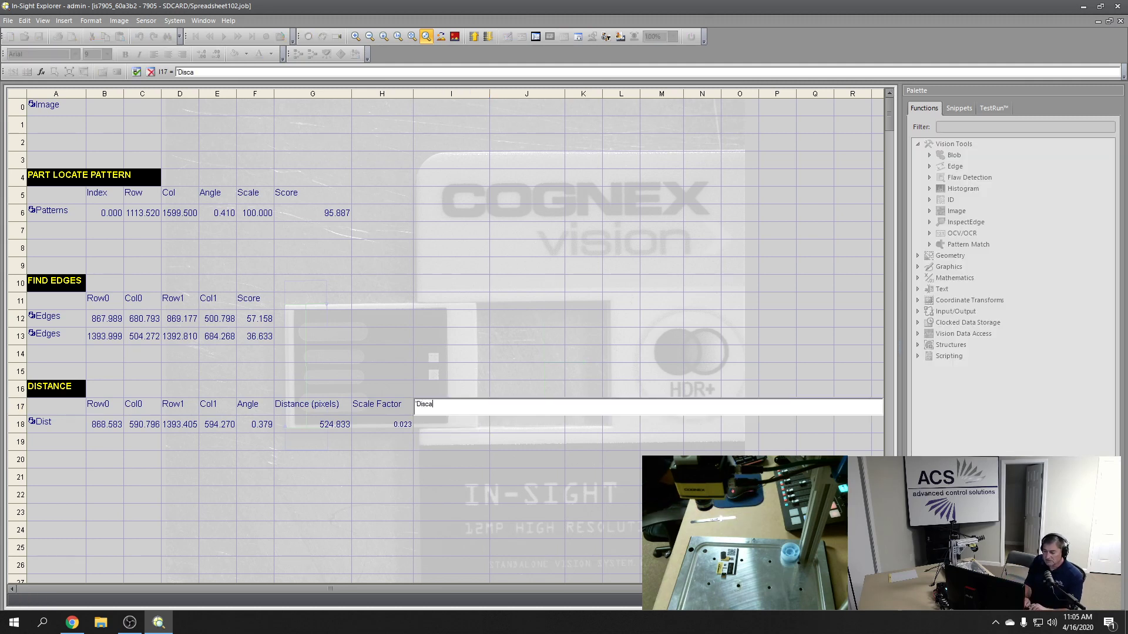
{"action": "key", "text": "BackSpace"}
{"action": "key", "text": "BackSpace"}
{"action": "type", "text": "tance (mm"}
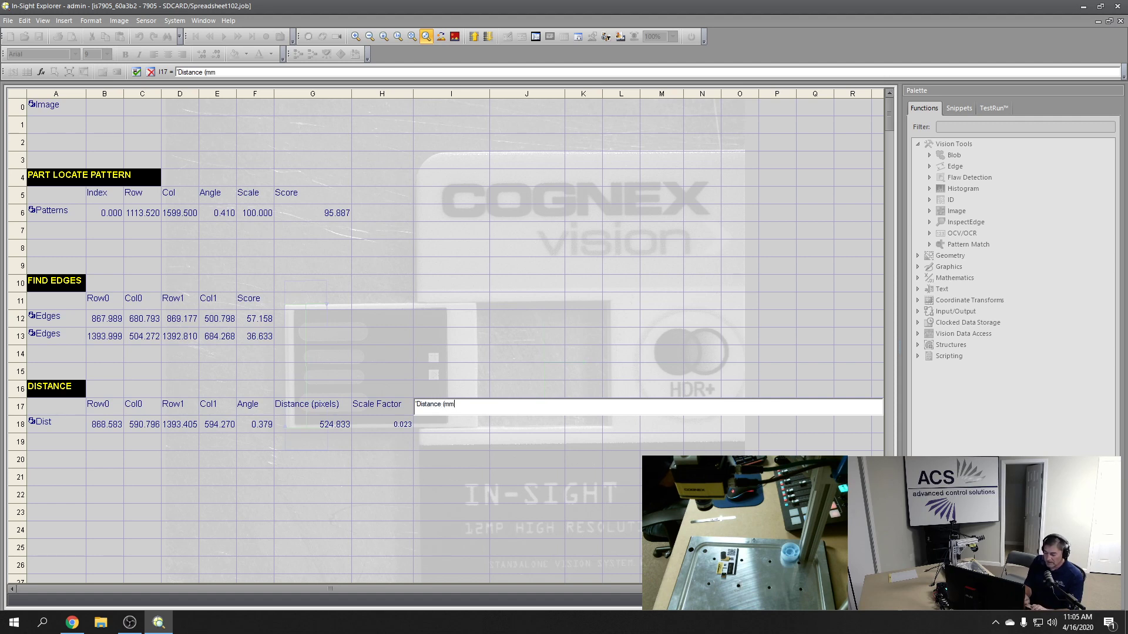
{"action": "key", "text": "Return"}
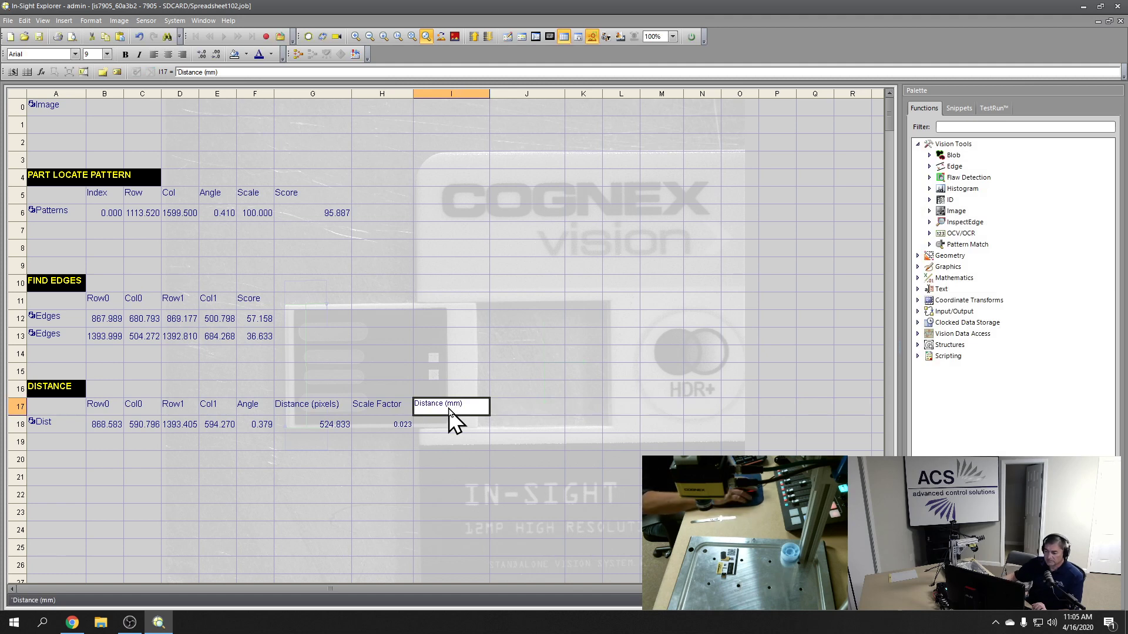
{"action": "left_click", "coordinate": [107, 53]}
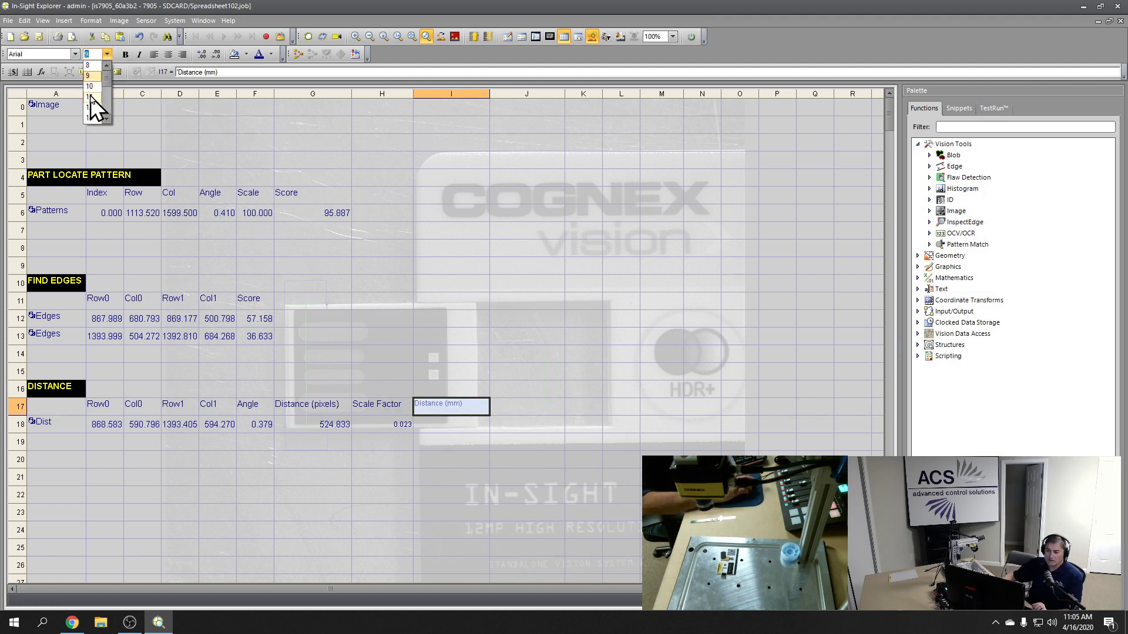
{"action": "left_click", "coordinate": [94, 91]}
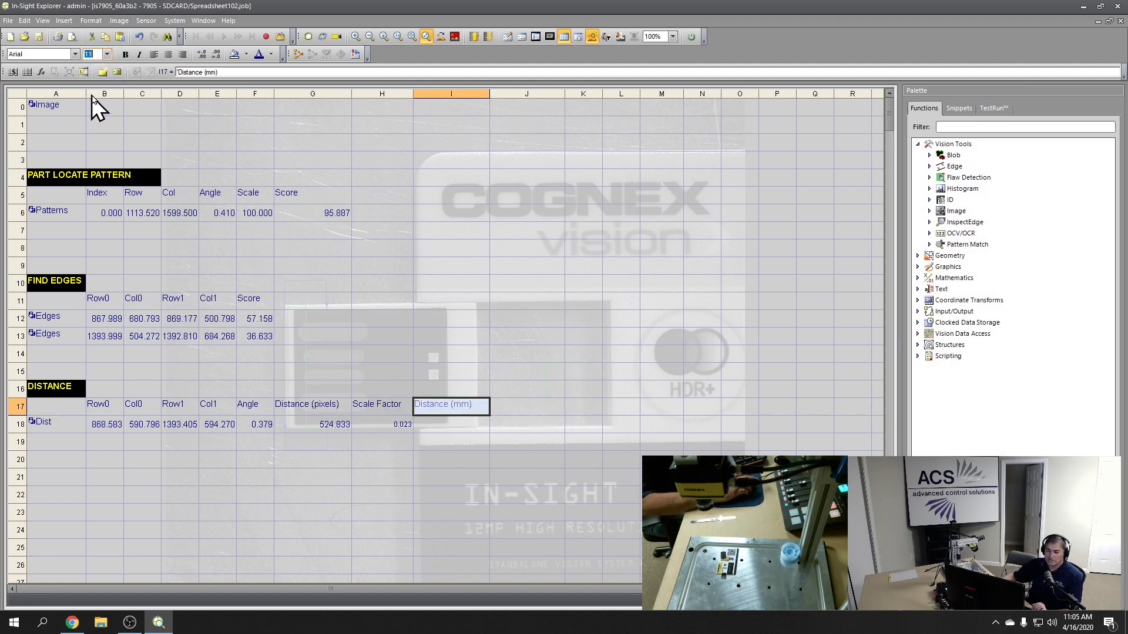
- Enter the formula G18*H18 in cell I18 and reduce its display to one decimal place
{"action": "left_click", "coordinate": [441, 426]}
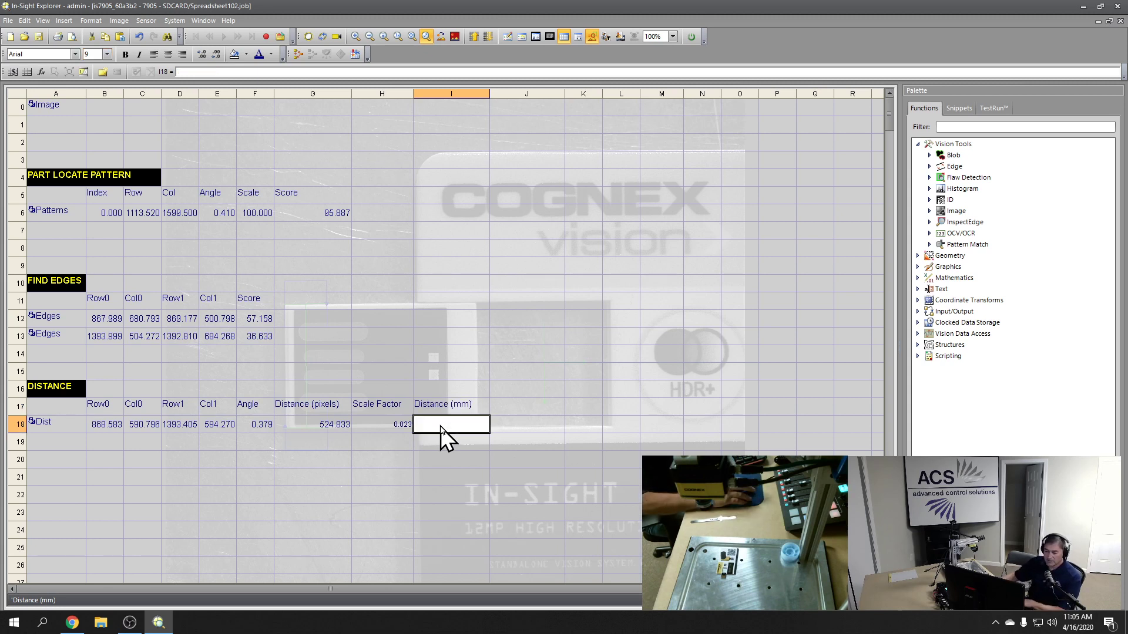
{"action": "double_click", "coordinate": [442, 427]}
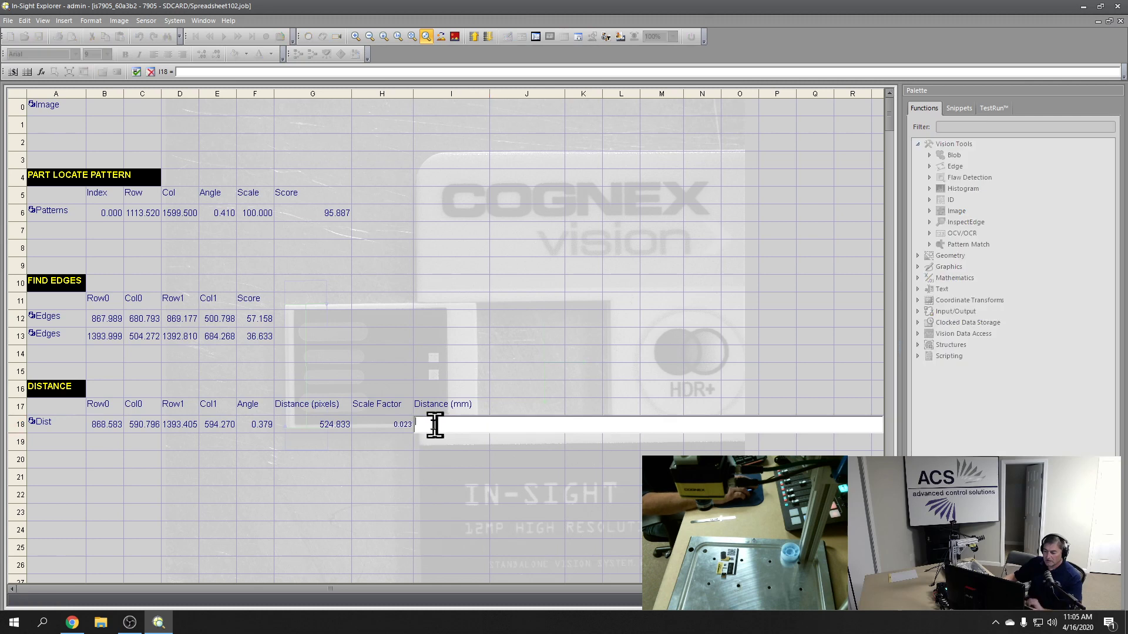
{"action": "left_click", "coordinate": [321, 428]}
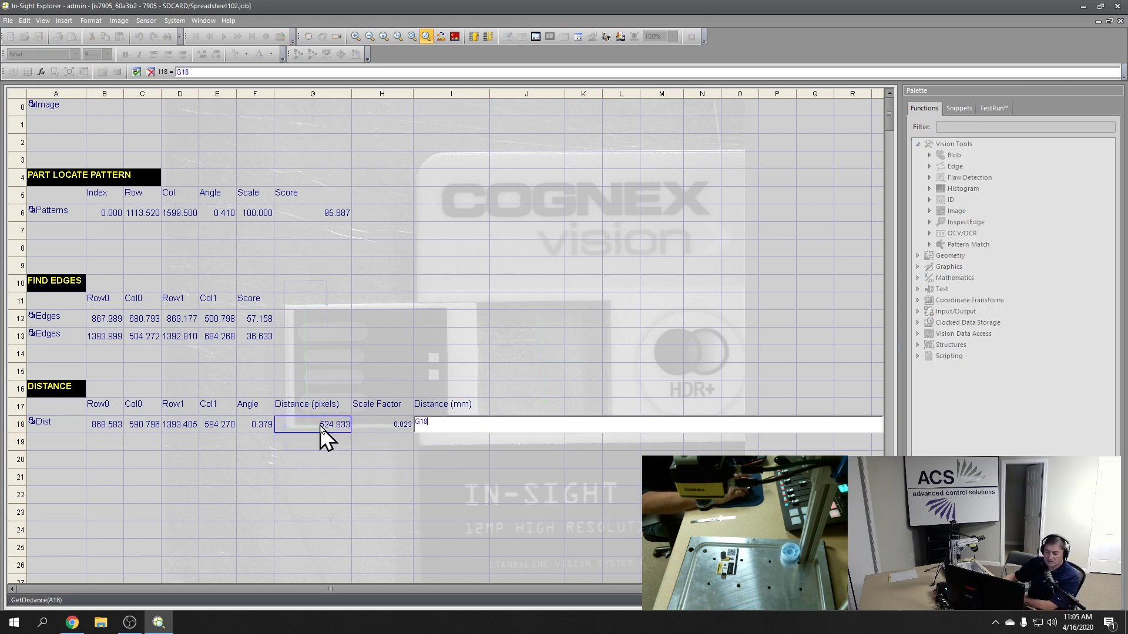
{"action": "type", "text": "*"}
{"action": "left_click", "coordinate": [377, 427]}
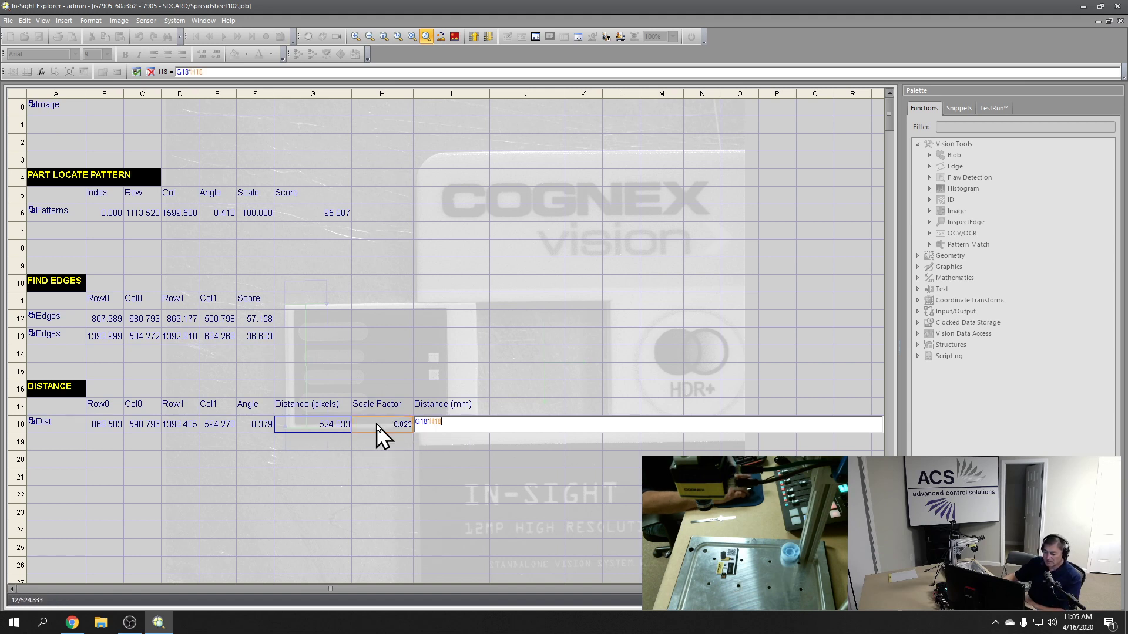
{"action": "key", "text": "Return"}
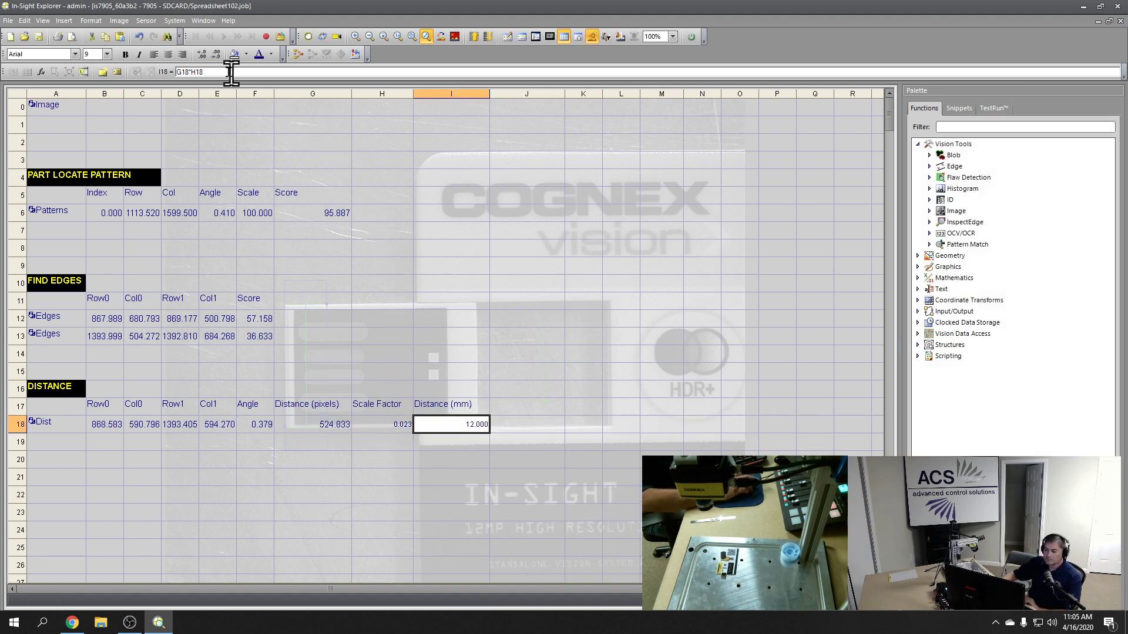
{"action": "left_click", "coordinate": [218, 55]}
{"action": "left_click", "coordinate": [217, 55]}
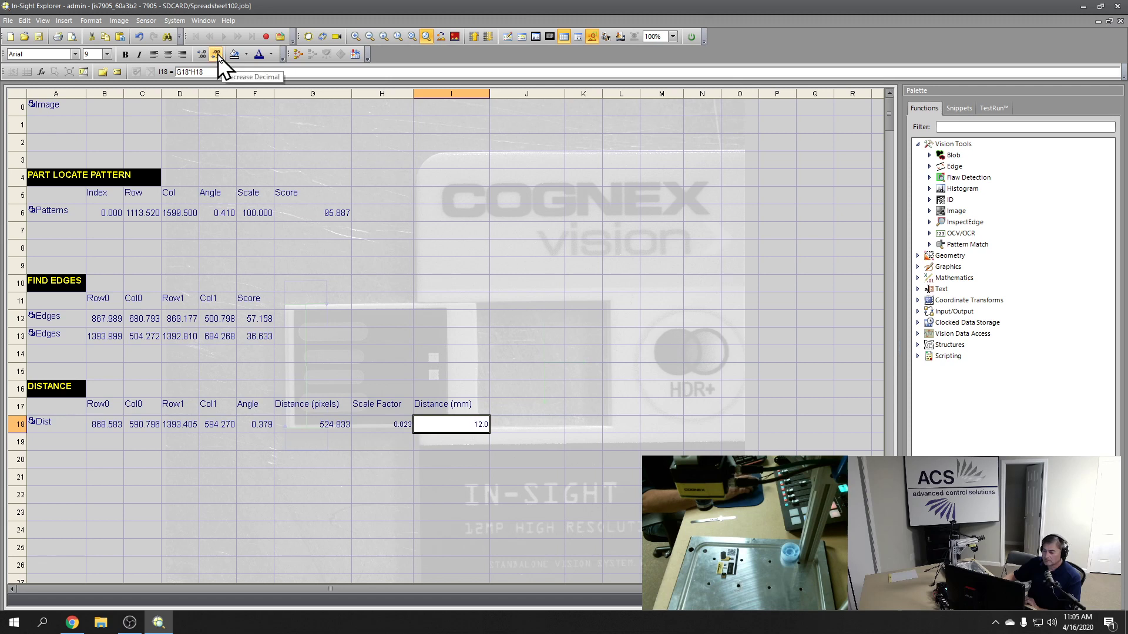
{"action": "left_click", "coordinate": [511, 407]}
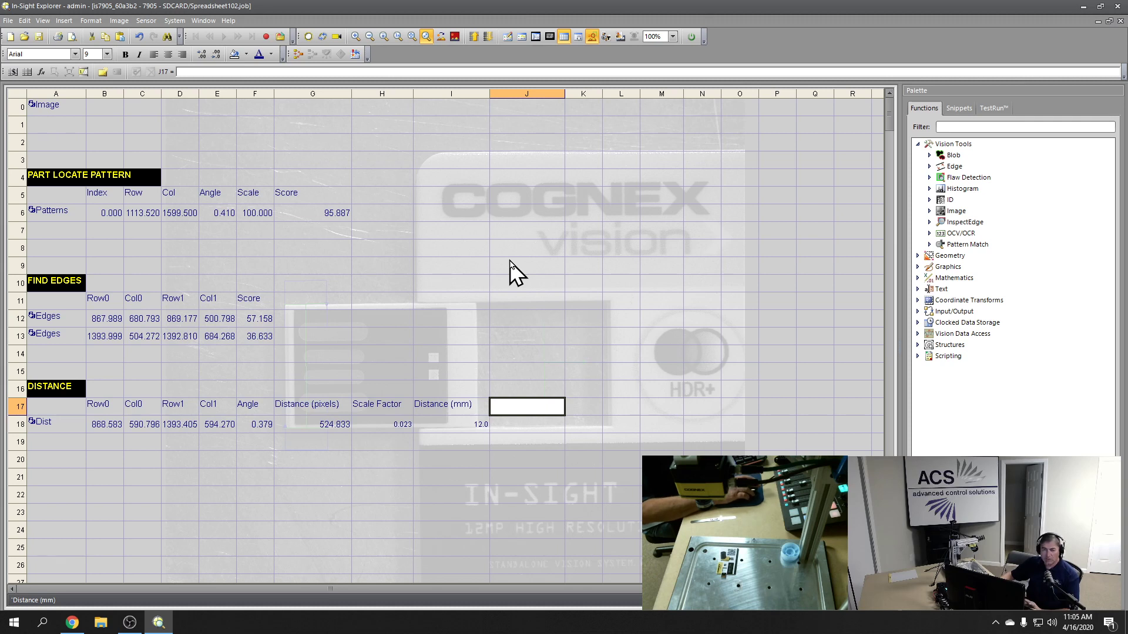
{"action": "left_click", "coordinate": [385, 422]}
{"action": "left_click", "coordinate": [448, 430]}
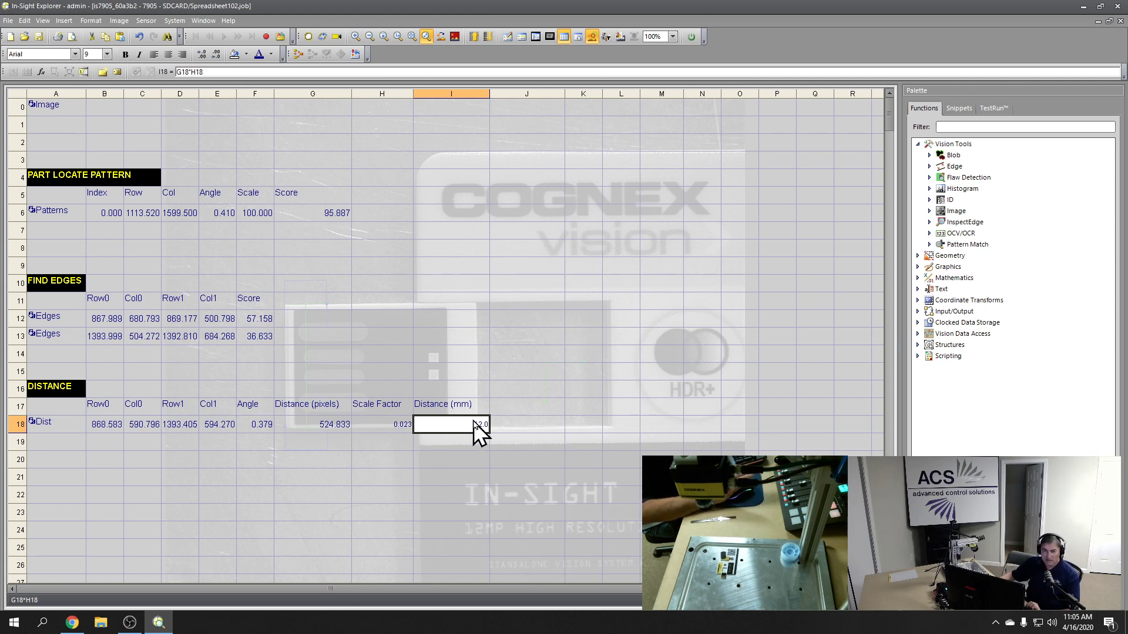
{"action": "left_click", "coordinate": [533, 407]}
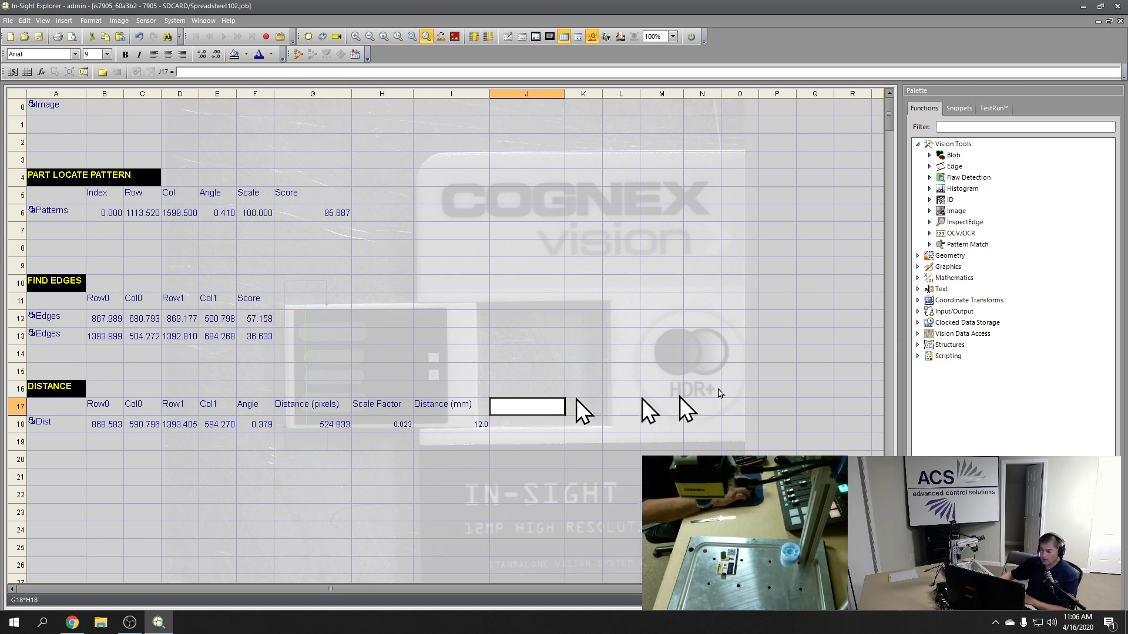
- Insert the CheckTolerance Math & Logic snippet with its header in cell J16, beside the distance results
{"action": "left_click", "coordinate": [960, 110]}
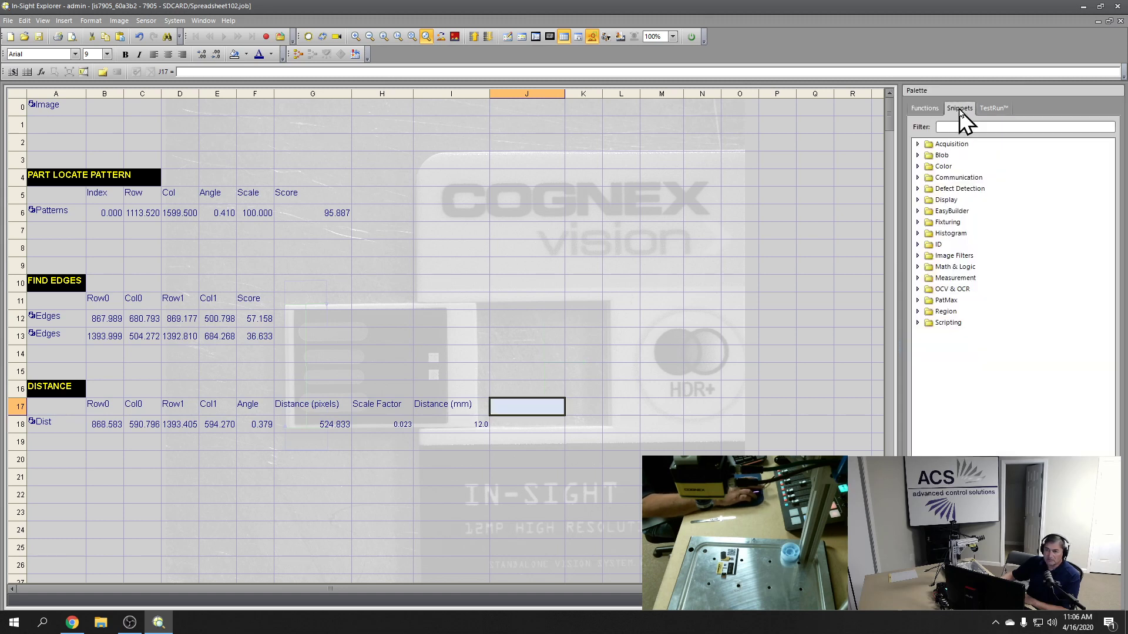
{"action": "left_click", "coordinate": [918, 267]}
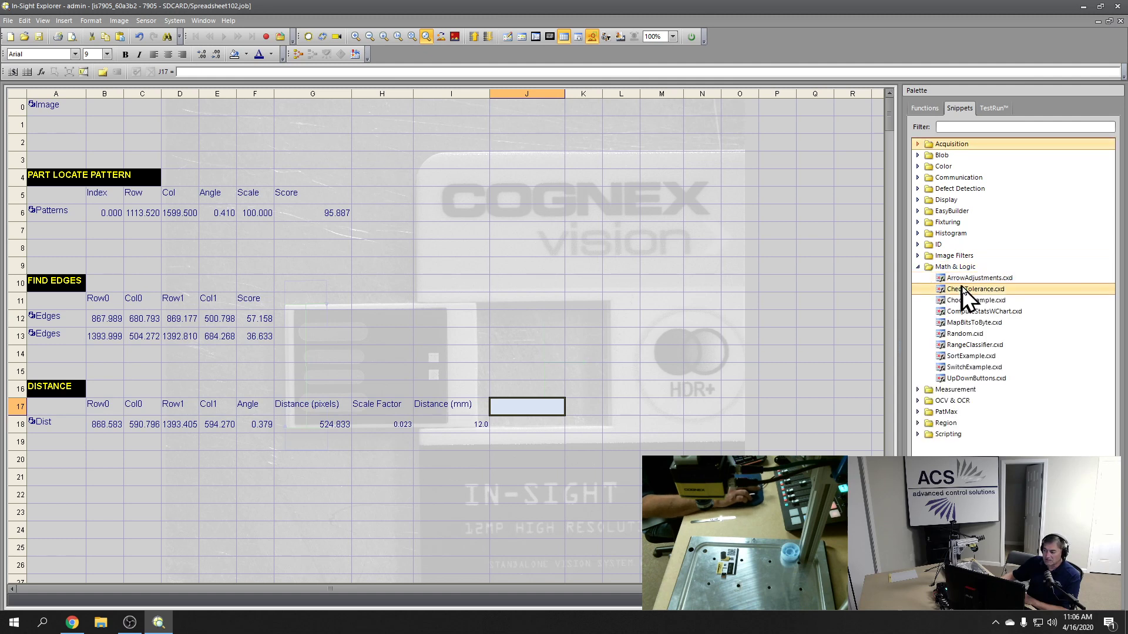
{"action": "left_click_drag", "start_coordinate": [976, 294], "coordinate": [535, 384]}
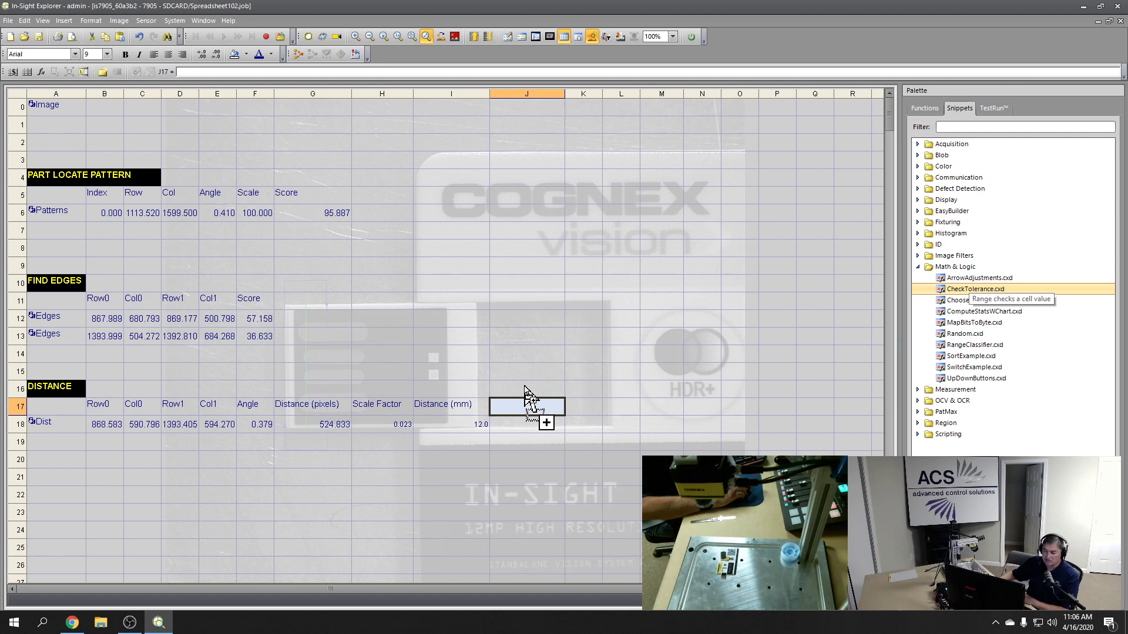
{"action": "left_click_drag", "start_coordinate": [525, 387], "coordinate": [528, 387]}
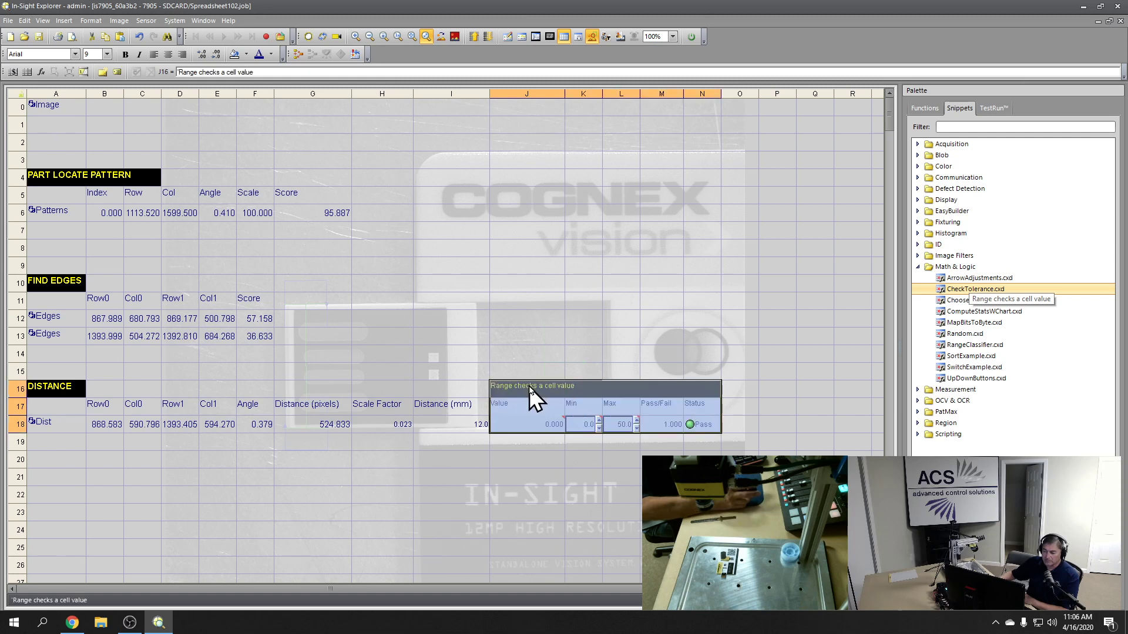
- Link the tolerance check's value cell J18 to I18 and reduce its display to one decimal place
{"action": "left_click", "coordinate": [520, 426]}
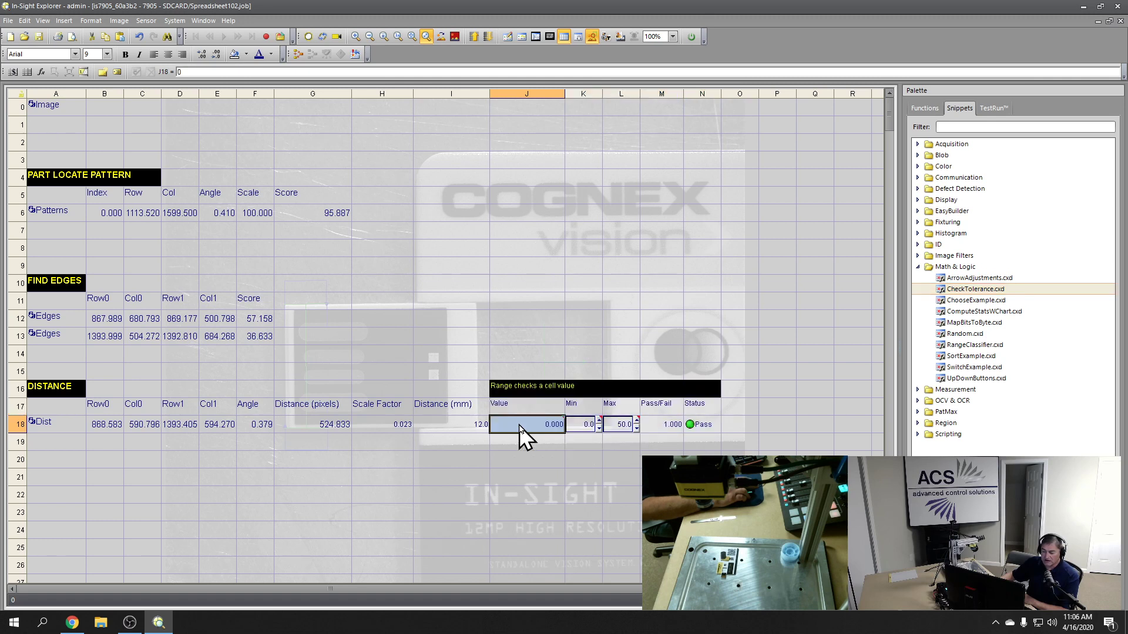
{"action": "double_click", "coordinate": [520, 426]}
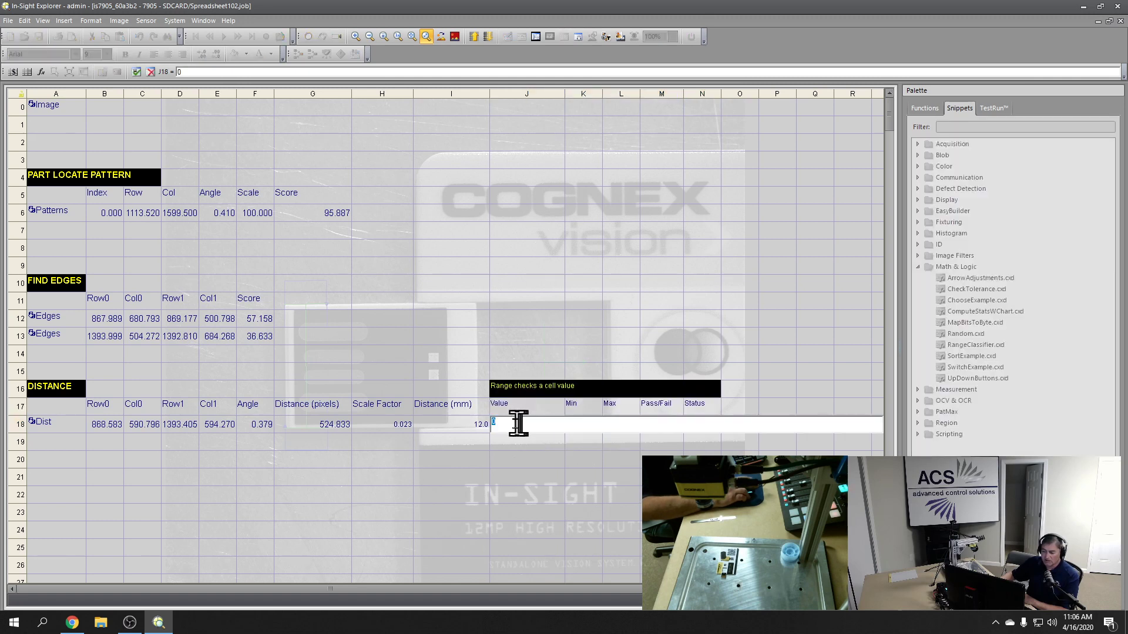
{"action": "left_click", "coordinate": [454, 426]}
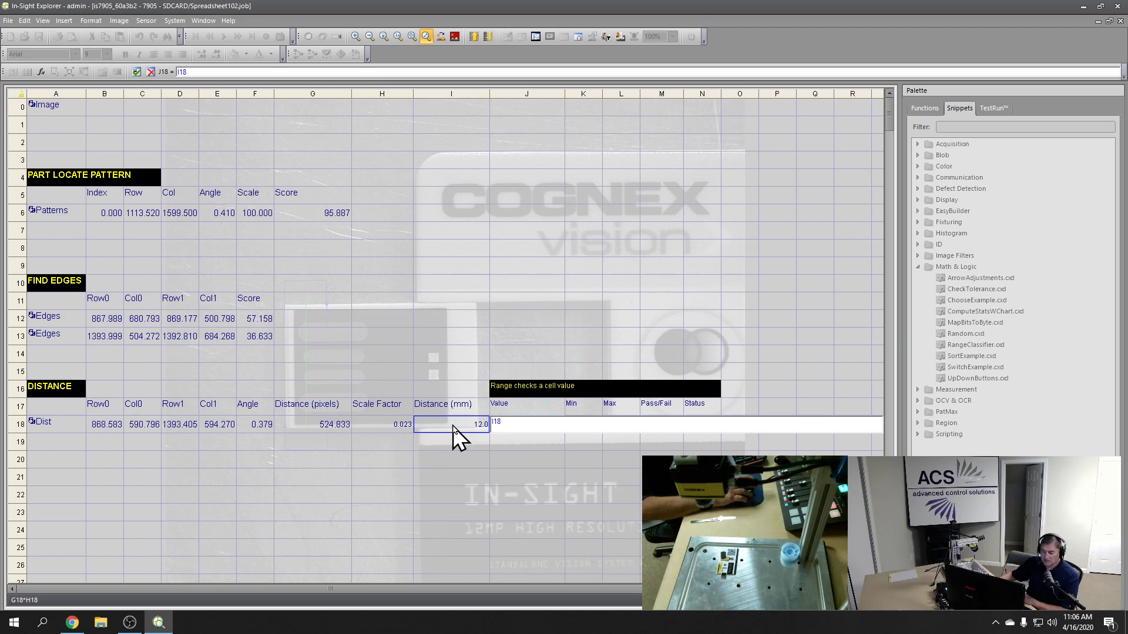
{"action": "key", "text": "Return"}
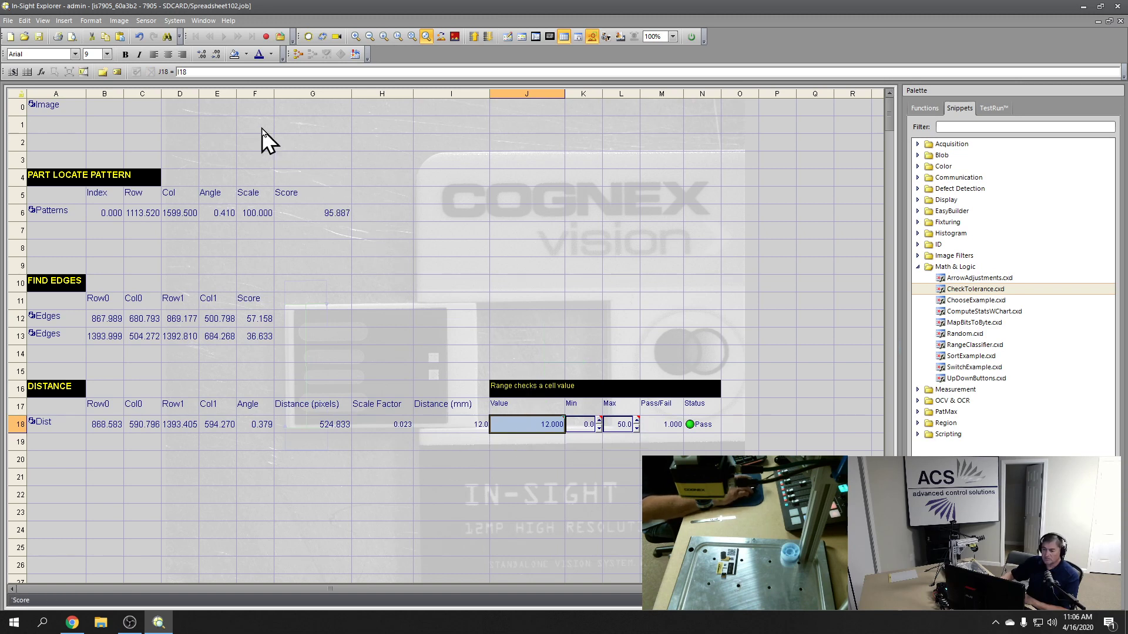
{"action": "left_click", "coordinate": [217, 60]}
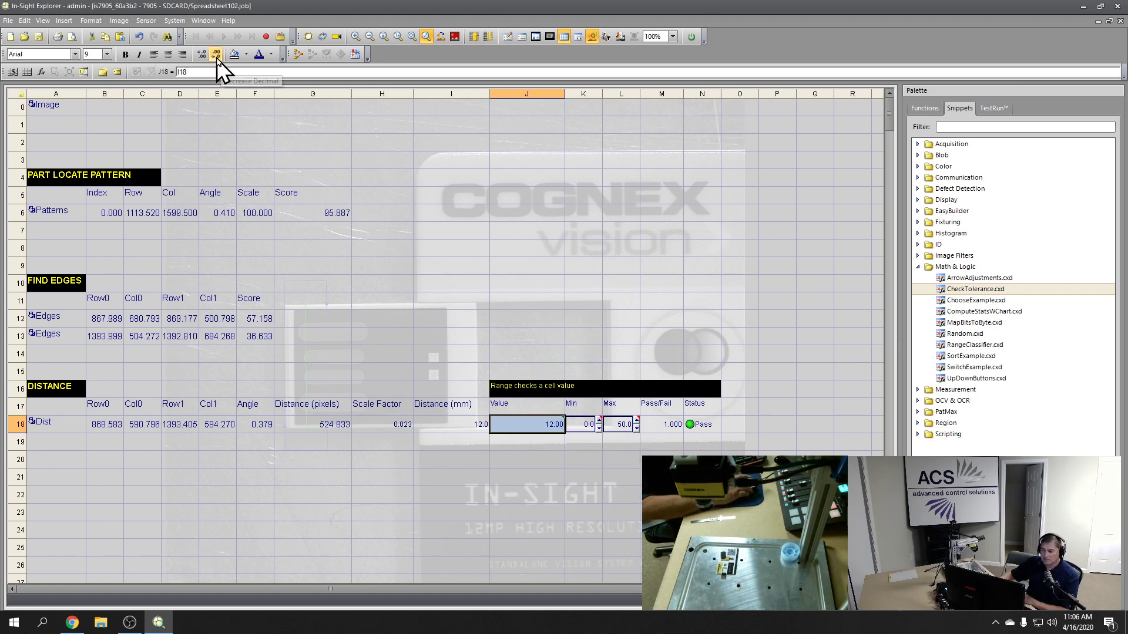
{"action": "left_click", "coordinate": [217, 60]}
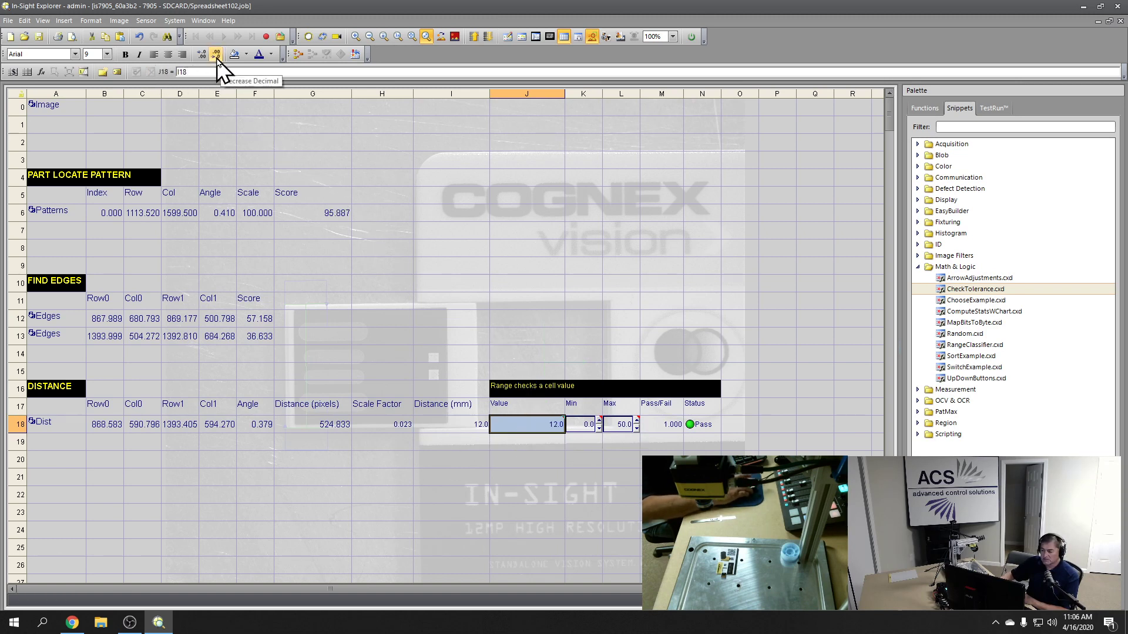
- Set the tolerance check's minimum to 11 and maximum to 13
{"action": "left_click", "coordinate": [578, 424]}
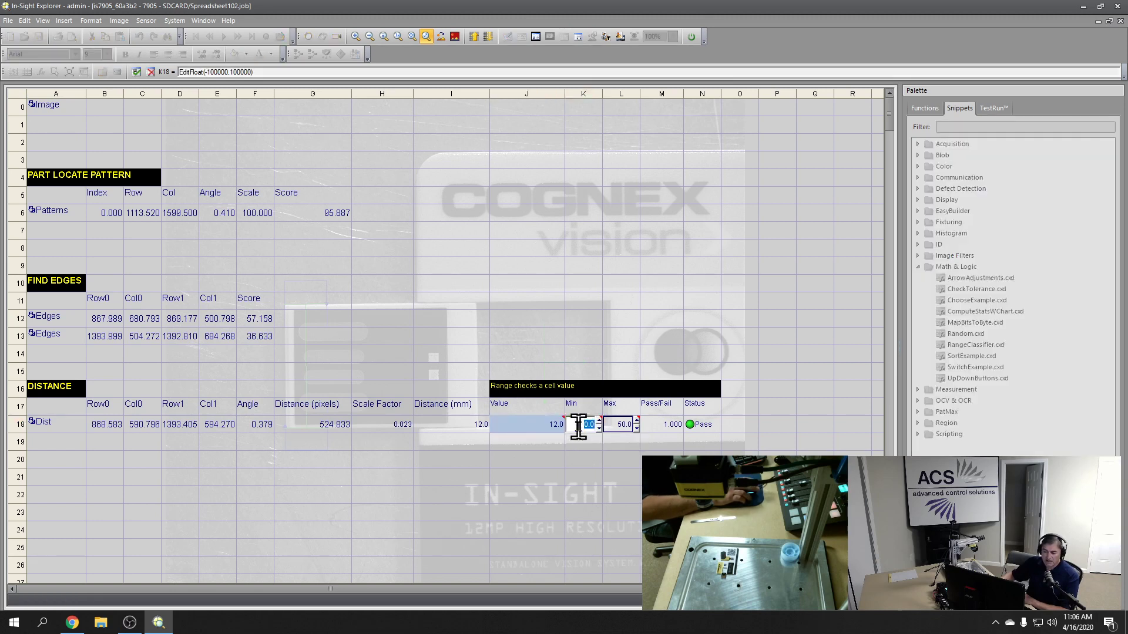
{"action": "type", "text": "11"}
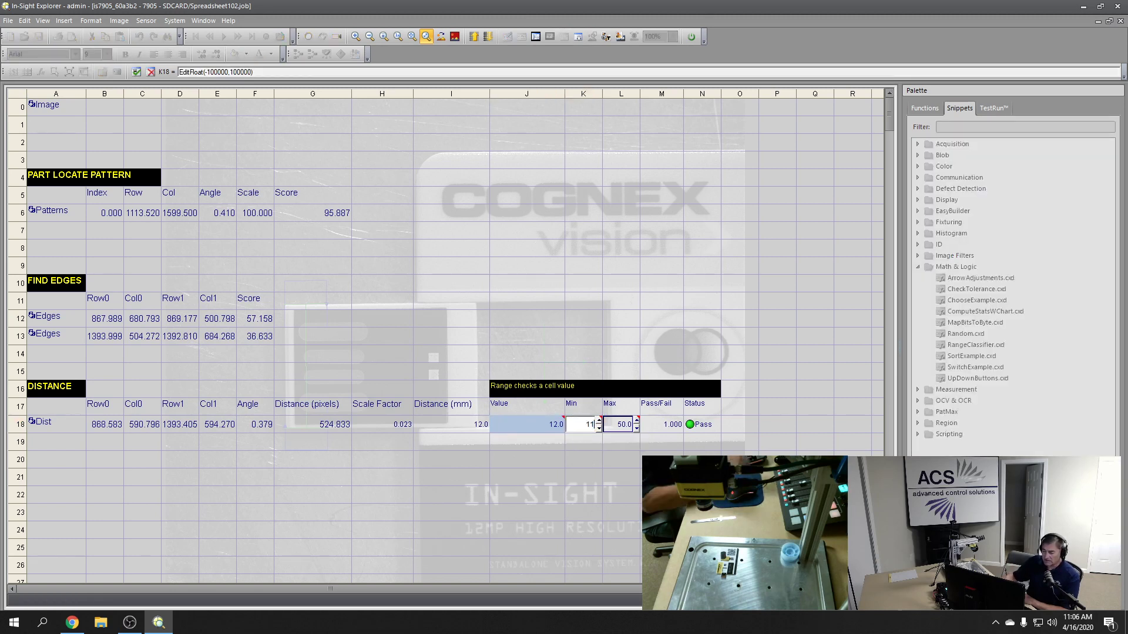
{"action": "left_click", "coordinate": [609, 427]}
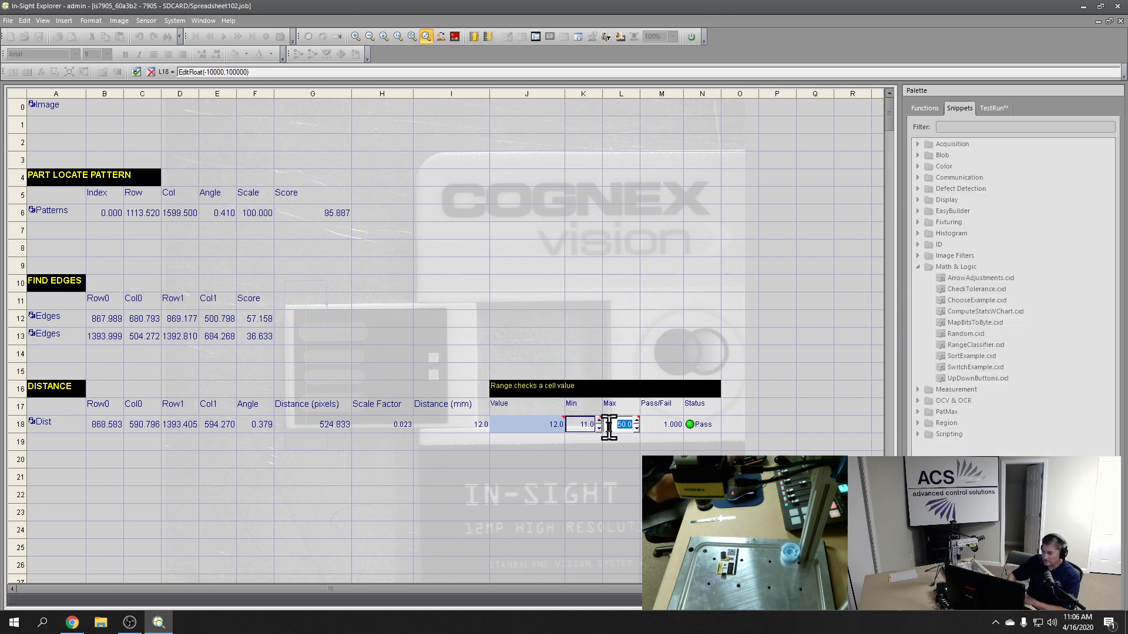
{"action": "type", "text": "13"}
{"action": "key", "text": "Return"}
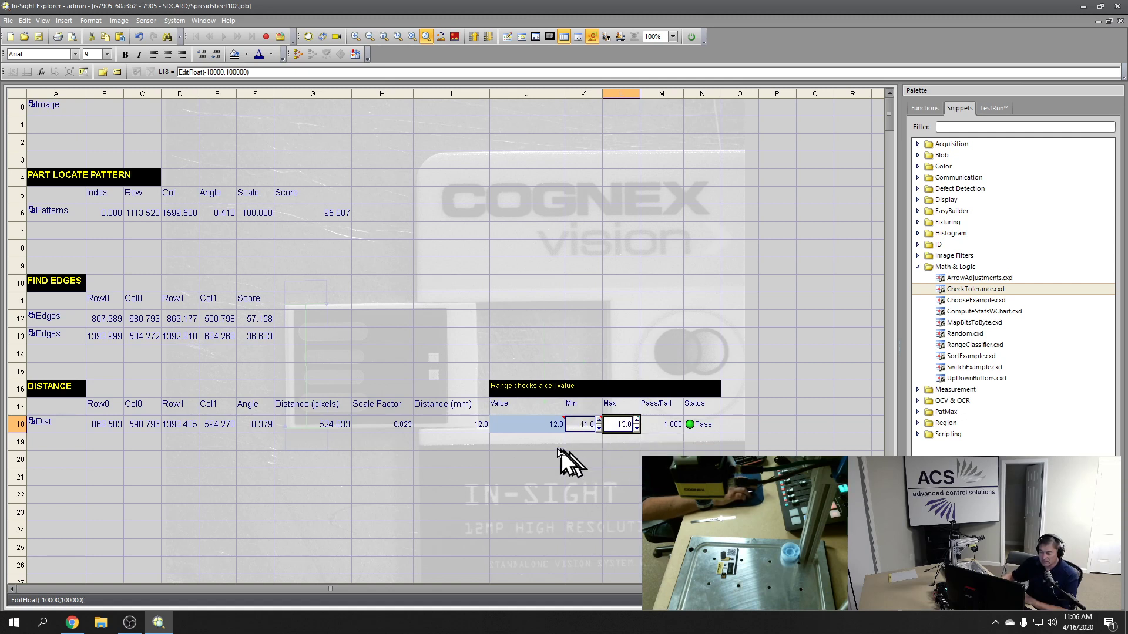
- Rename the tolerance check's value label in cell J17 to "Distance (mm)"
{"action": "left_click", "coordinate": [524, 406]}
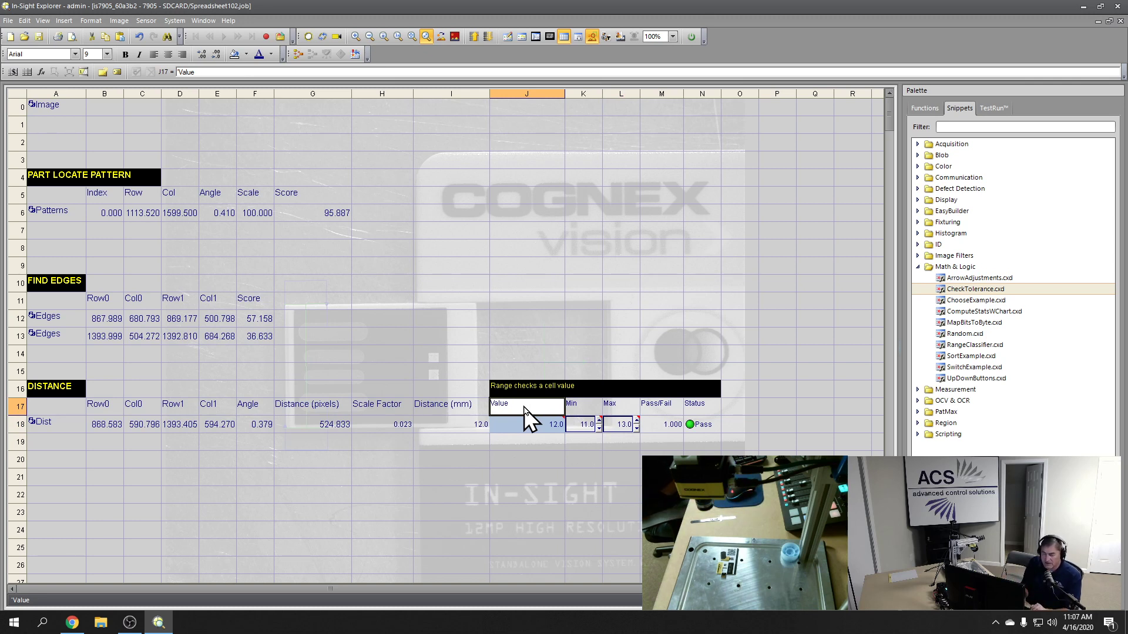
{"action": "type", "text": "'Distanc"}
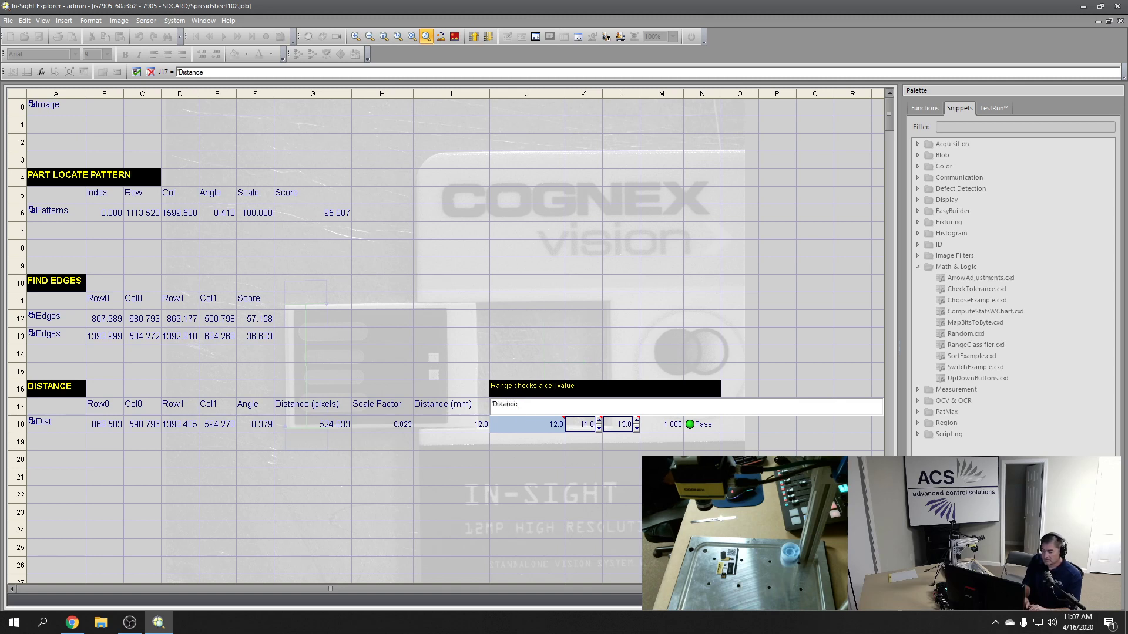
{"action": "type", "text": "e (mm"}
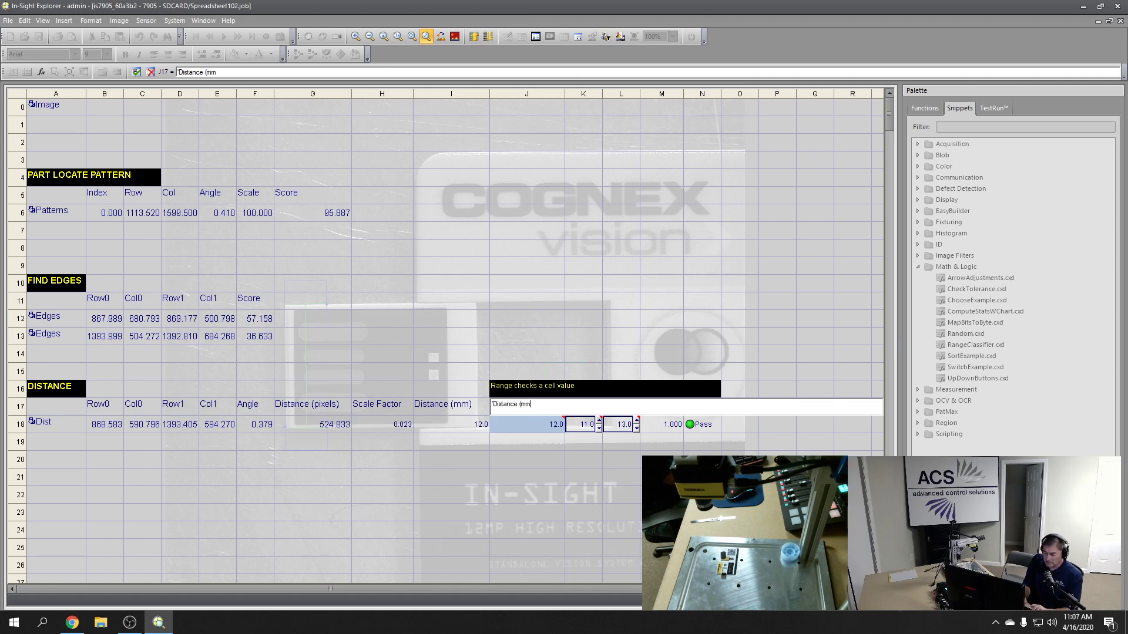
{"action": "type", "text": ")"}
{"action": "key", "text": "Return"}
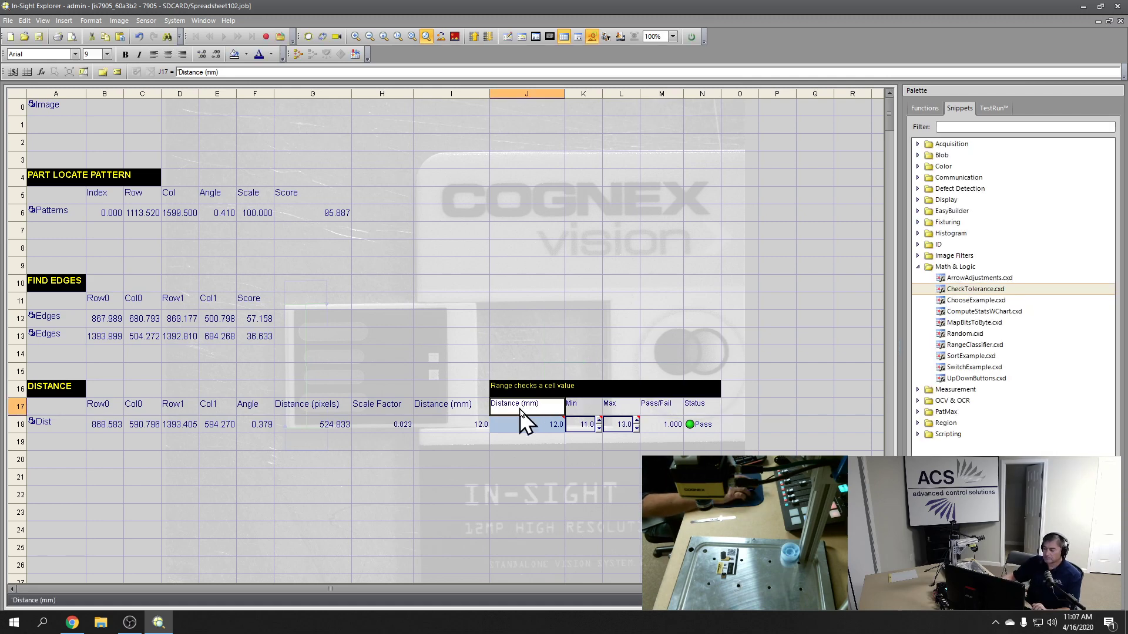
- Set the font size of the tolerance check cells J17:N18 to 11
{"action": "left_click_drag", "start_coordinate": [521, 419], "coordinate": [692, 423]}
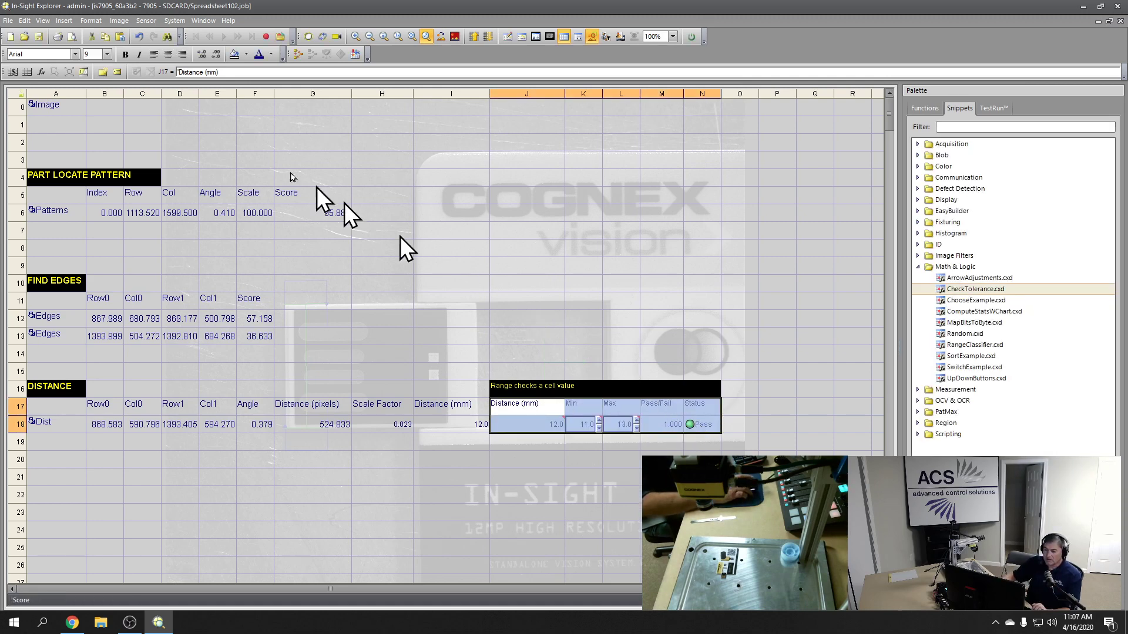
{"action": "left_click", "coordinate": [106, 54]}
{"action": "left_click", "coordinate": [100, 108]}
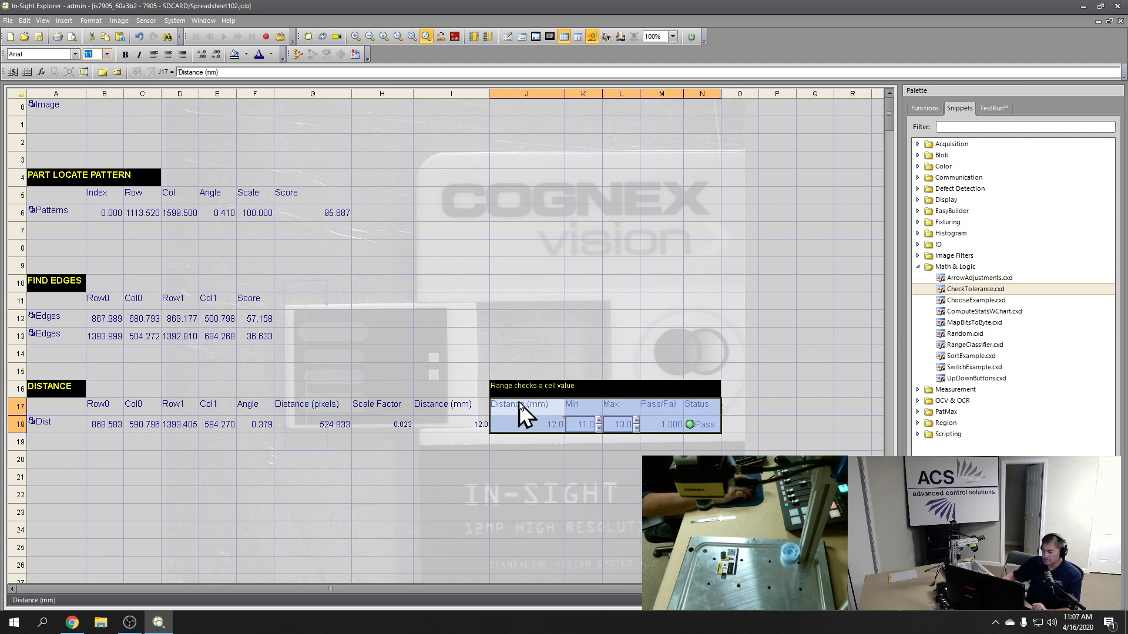
{"action": "left_click", "coordinate": [527, 370]}
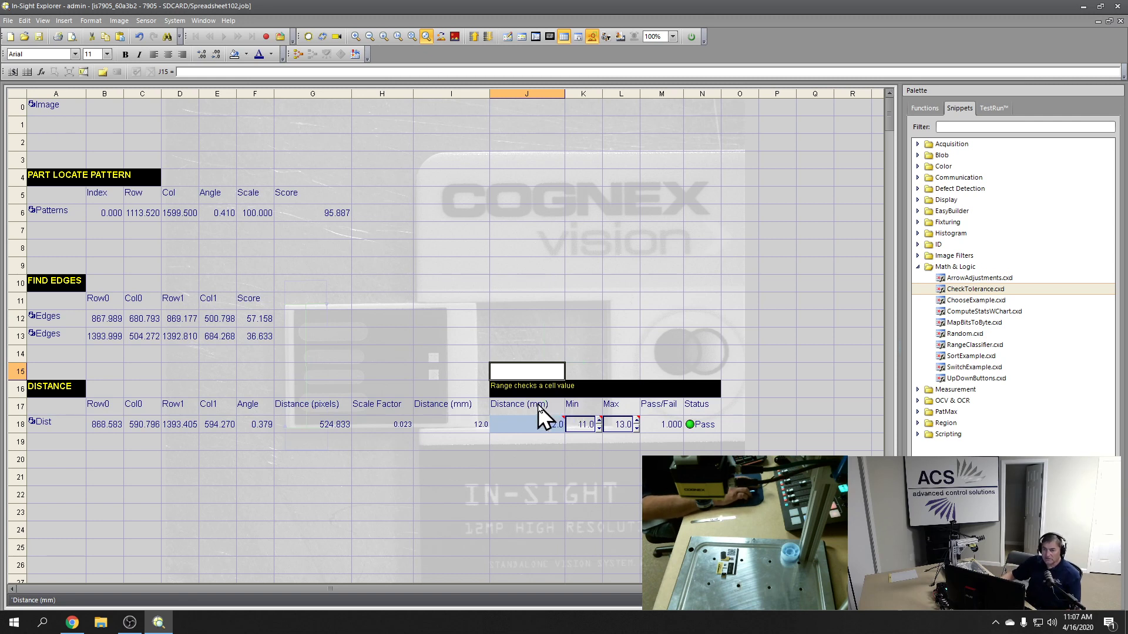
- Define a custom view of cells J17:N18 and place it above the part in the image, at about (14, 576)
{"action": "left_click_drag", "start_coordinate": [536, 410], "coordinate": [700, 422]}
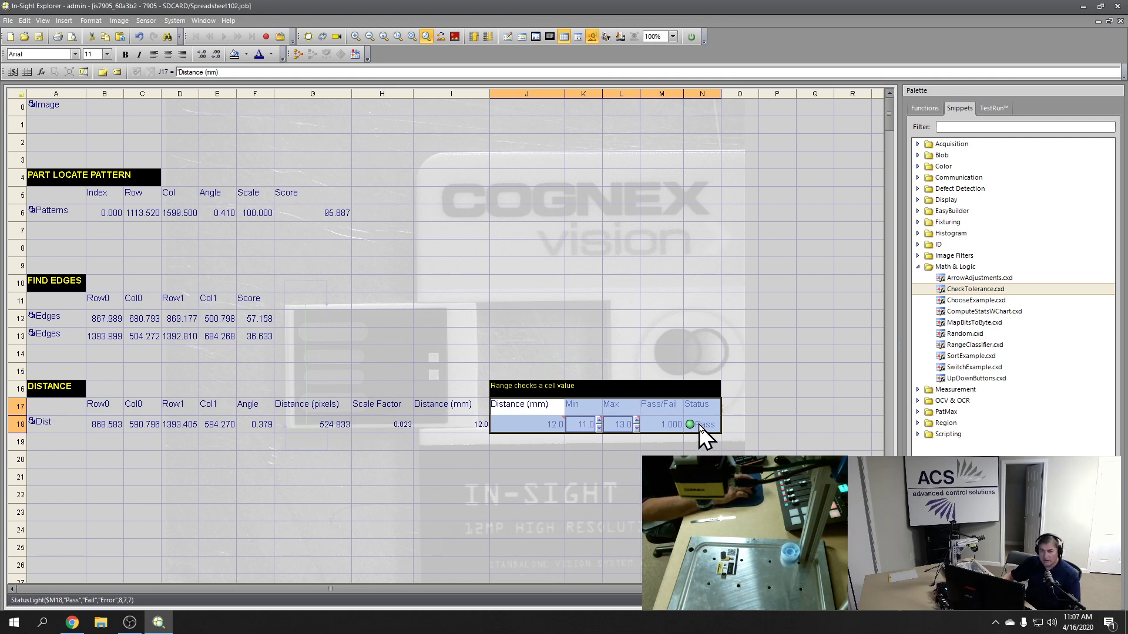
{"action": "right_click", "coordinate": [699, 424]}
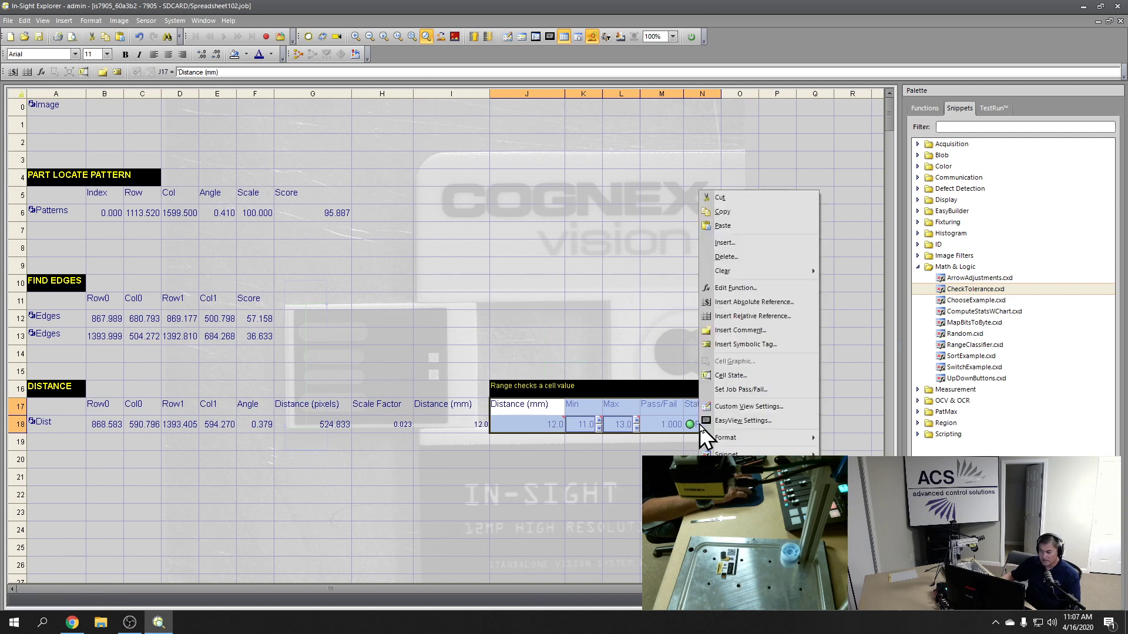
{"action": "left_click", "coordinate": [750, 406]}
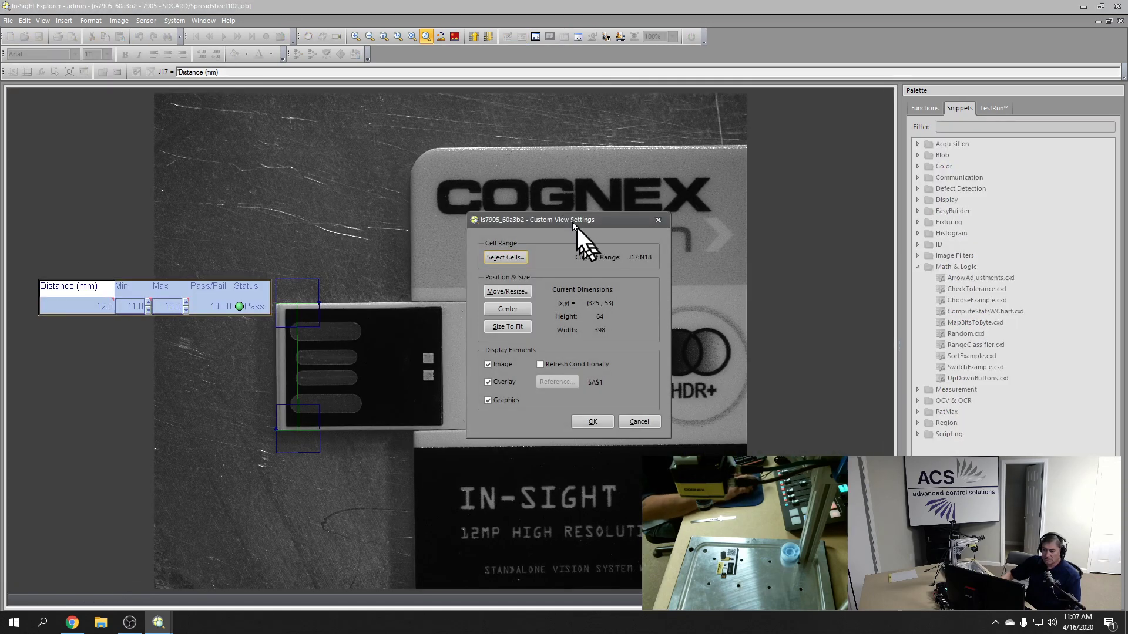
{"action": "left_click", "coordinate": [509, 292]}
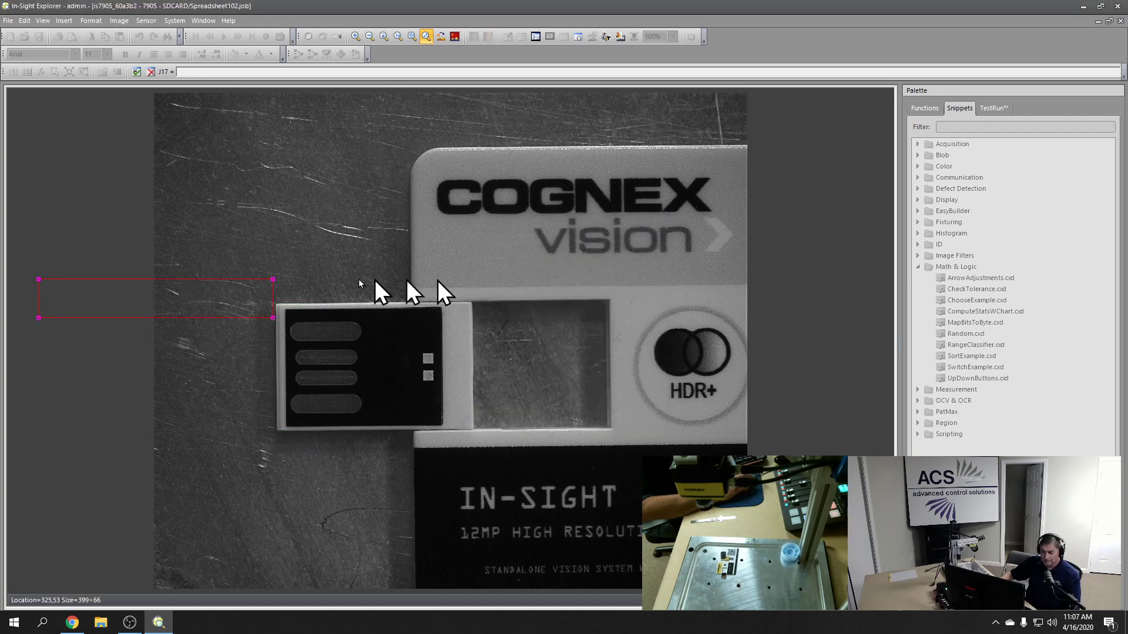
{"action": "left_click_drag", "start_coordinate": [199, 290], "coordinate": [480, 117]}
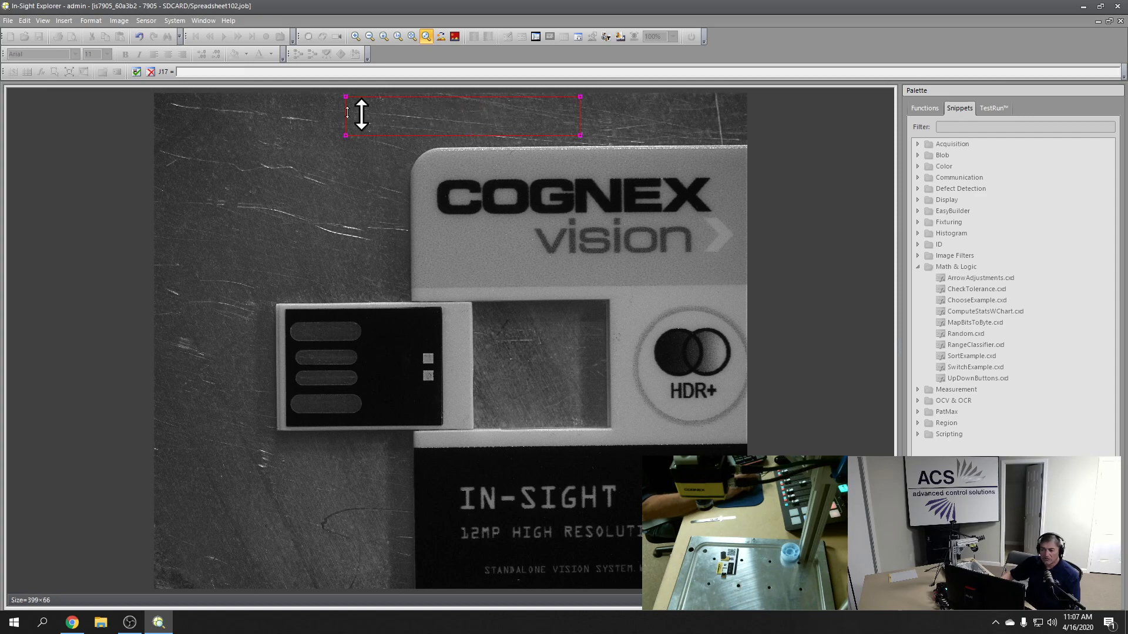
{"action": "left_click", "coordinate": [136, 72]}
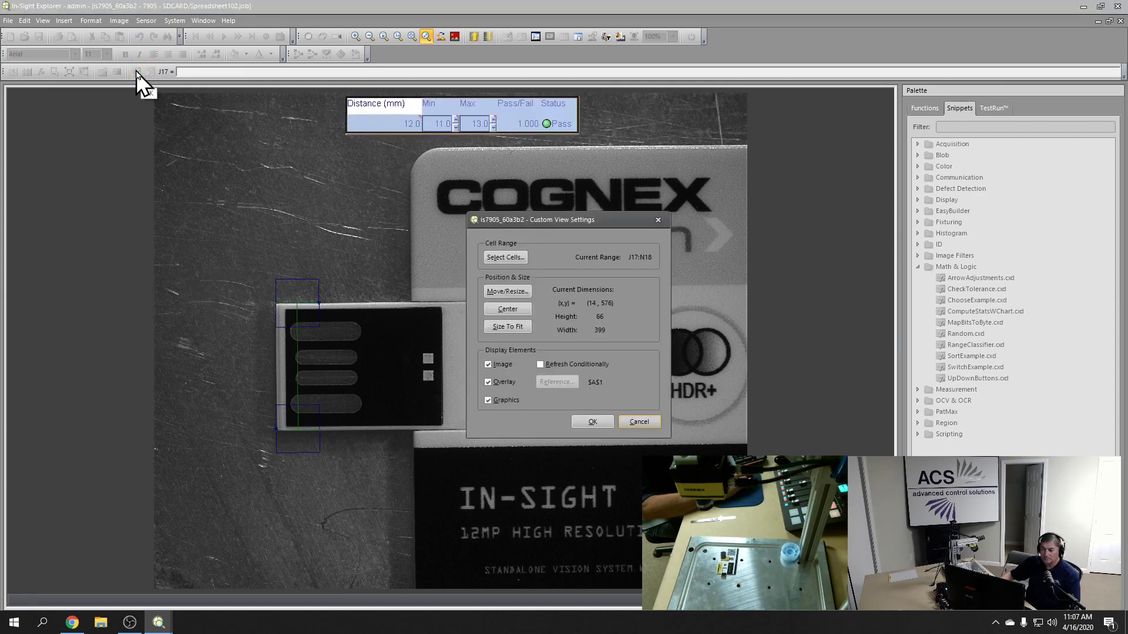
{"action": "left_click", "coordinate": [591, 421]}
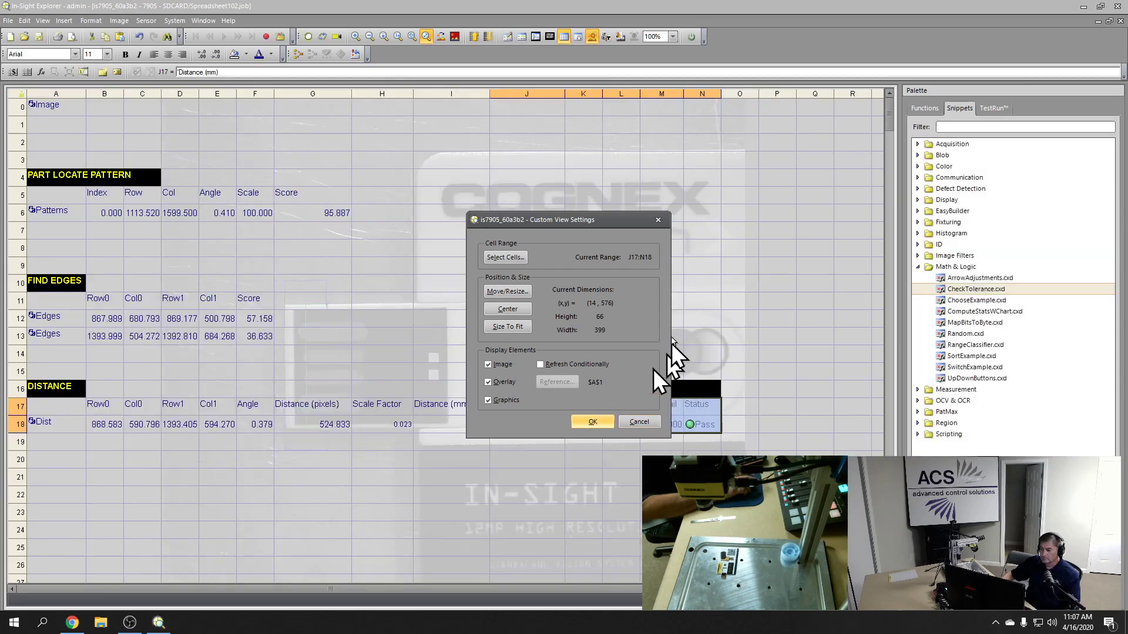
- View the tolerance check in the custom view, switching the sensor online and back offline
{"action": "left_click", "coordinate": [701, 424]}
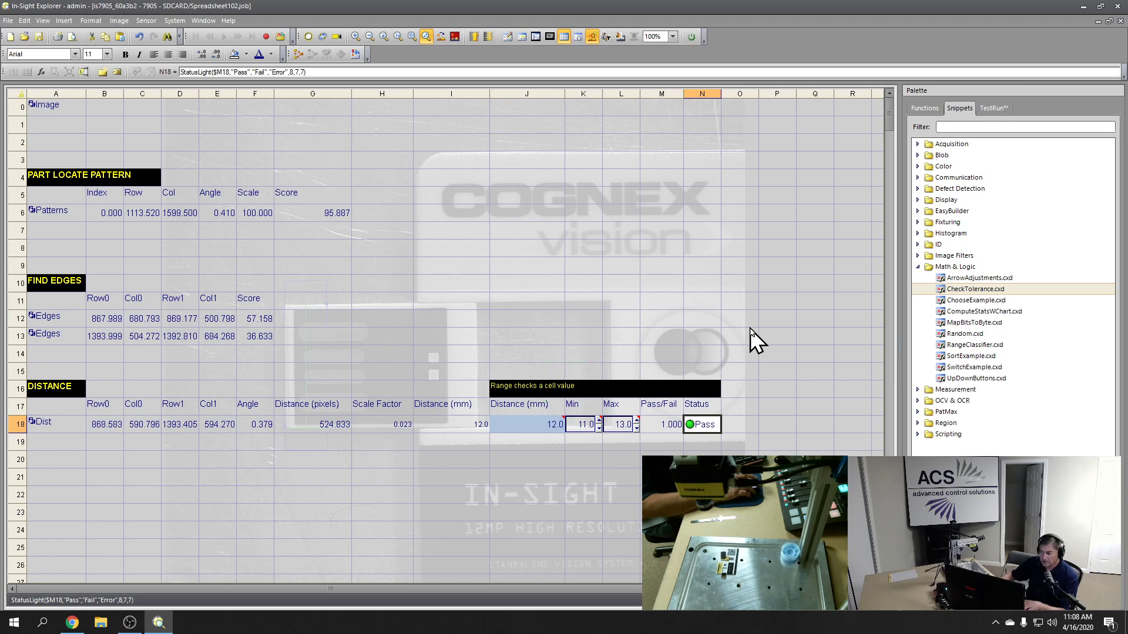
{"action": "key", "text": "ctrl+shift+u"}
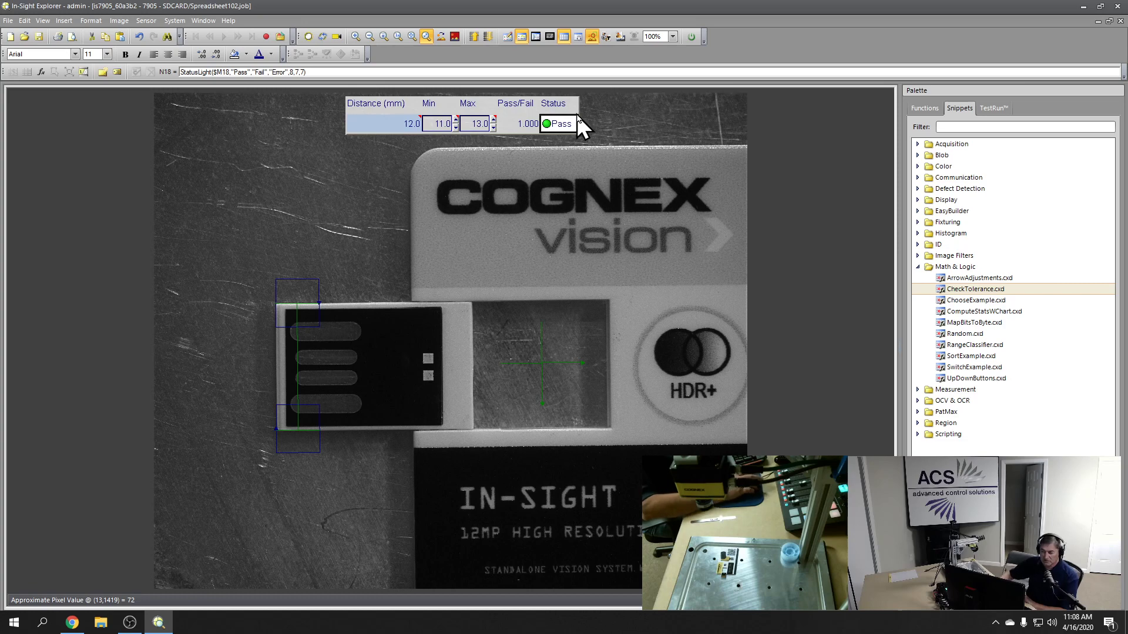
{"action": "left_click", "coordinate": [691, 37]}
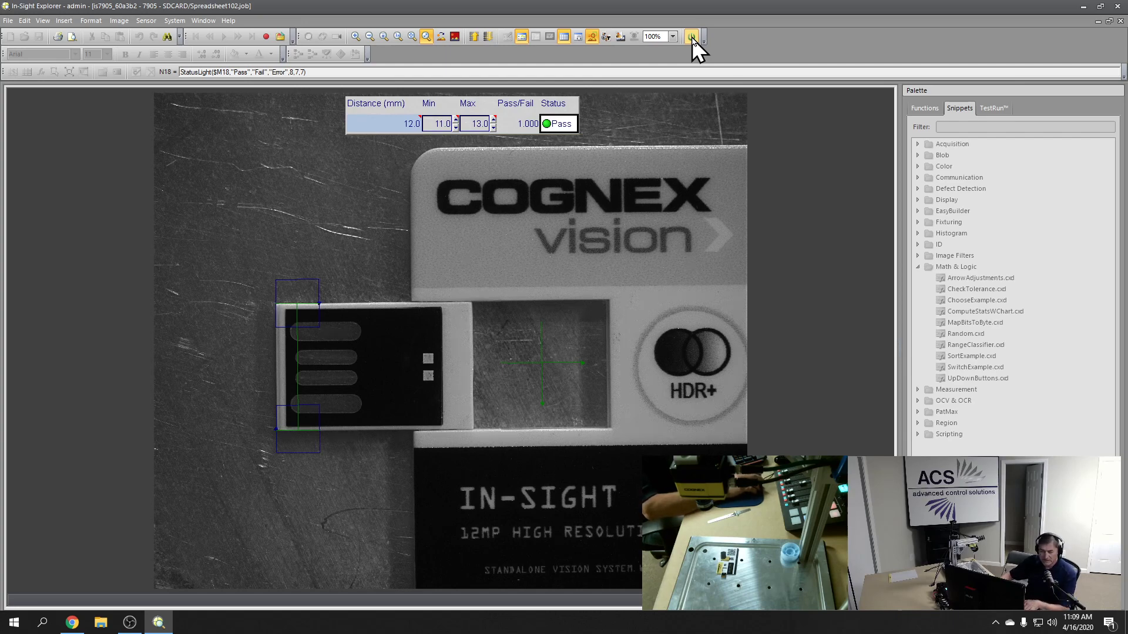
{"action": "left_click", "coordinate": [692, 36]}
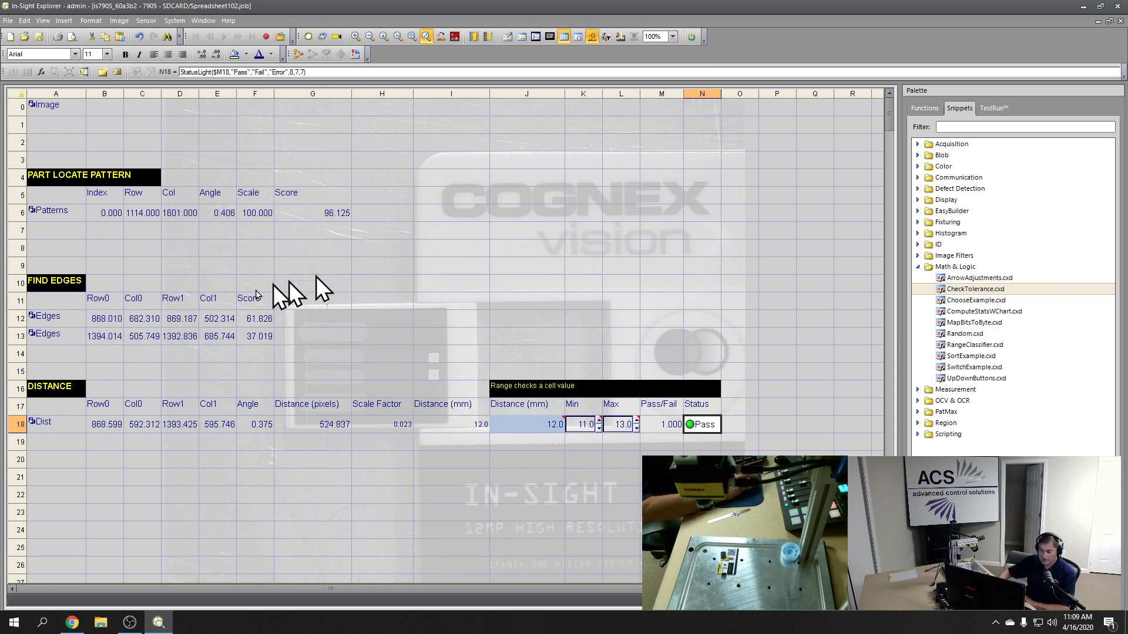
- Enter the section label "OUTPUT" in cell A21
{"action": "left_click", "coordinate": [61, 481]}
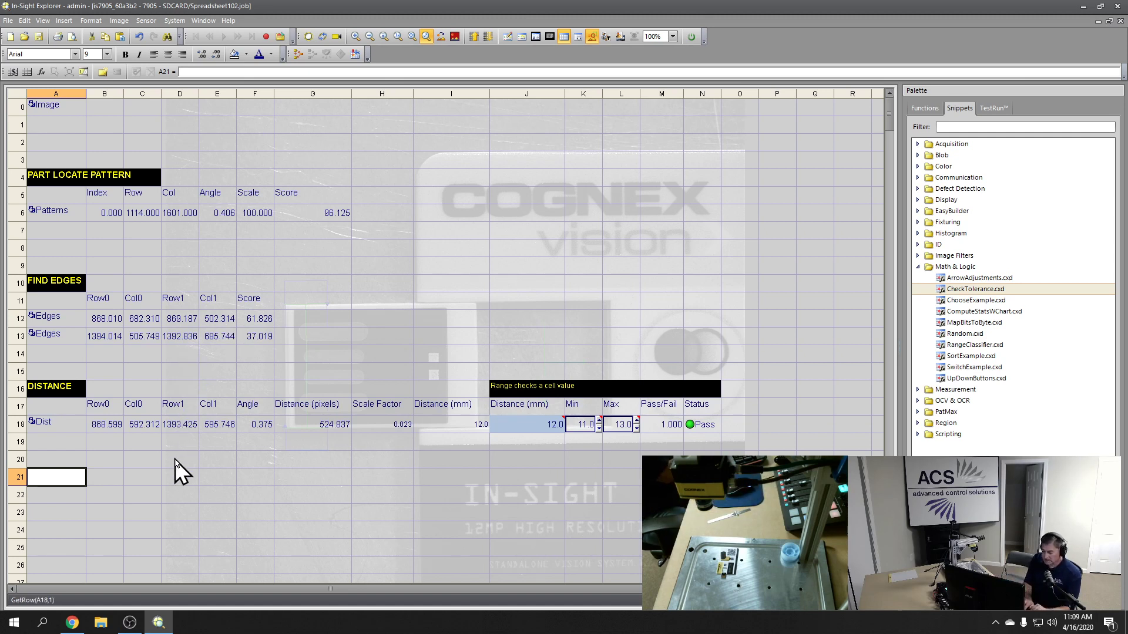
{"action": "type", "text": "'OUTPUT"}
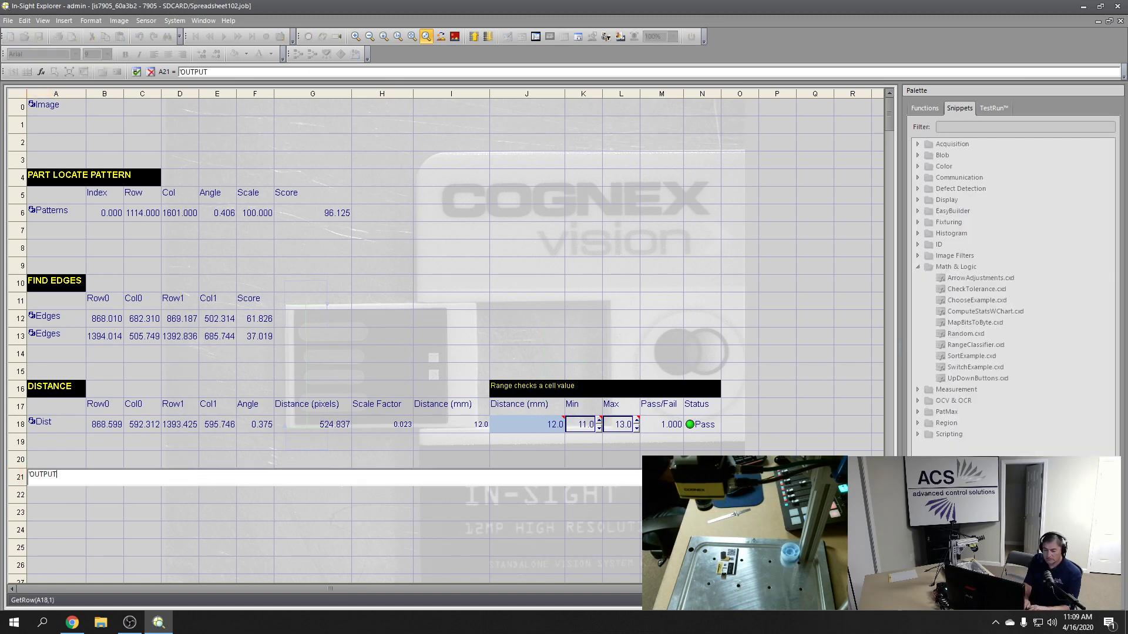
{"action": "key", "text": "Return"}
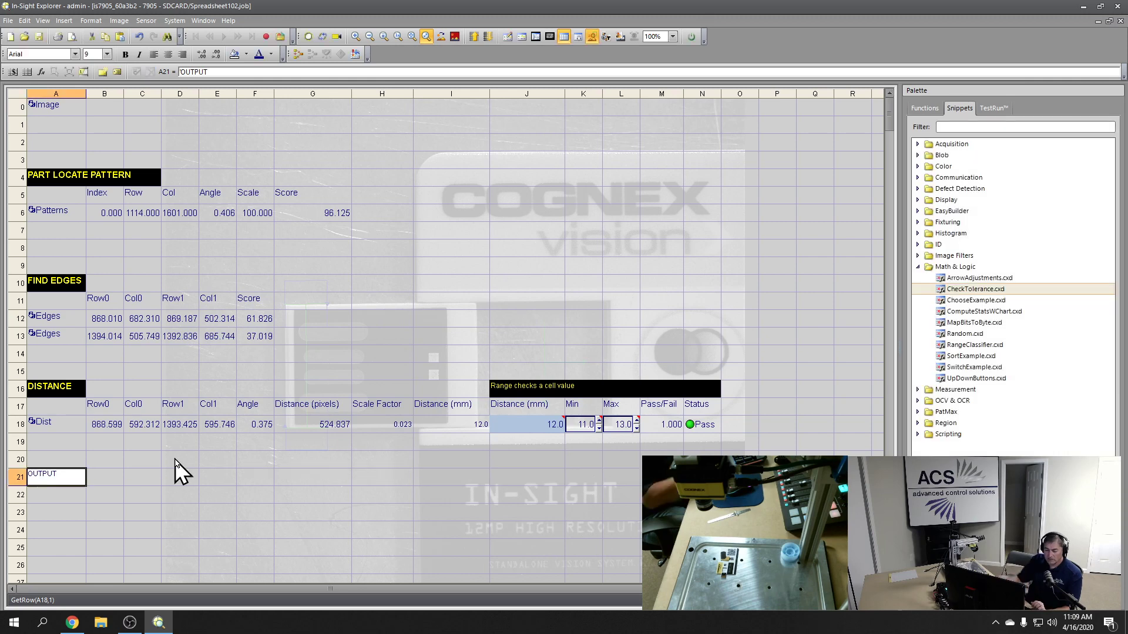
- Format the OUTPUT label in cell A21 with font size 11, bold, a black background and yellow text
{"action": "left_click", "coordinate": [106, 53]}
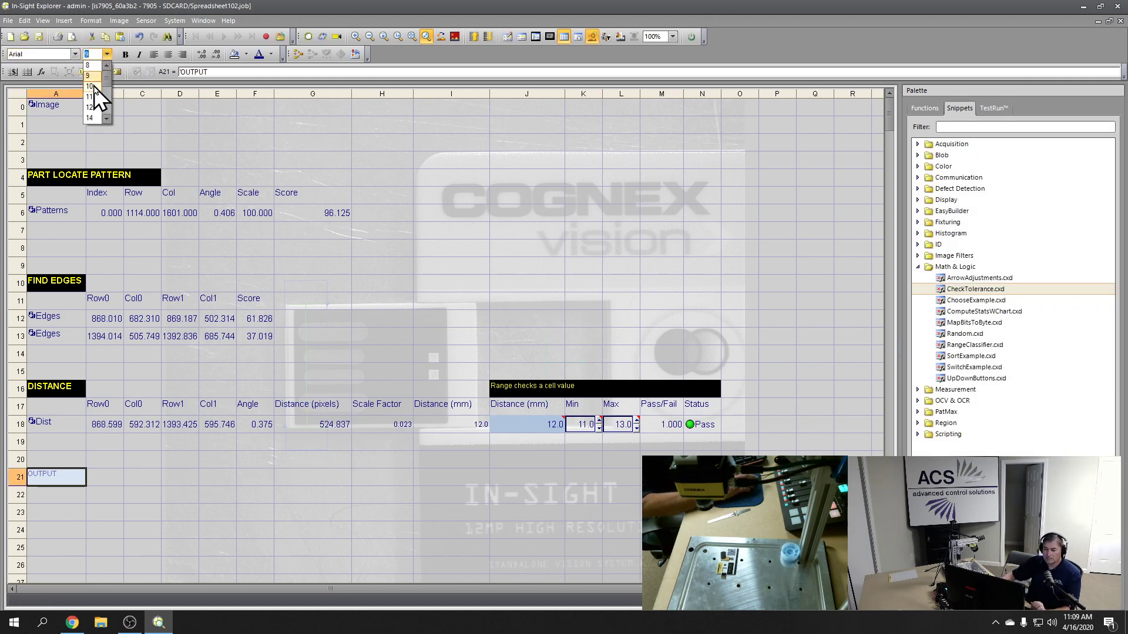
{"action": "left_click", "coordinate": [94, 96]}
{"action": "left_click", "coordinate": [125, 54]}
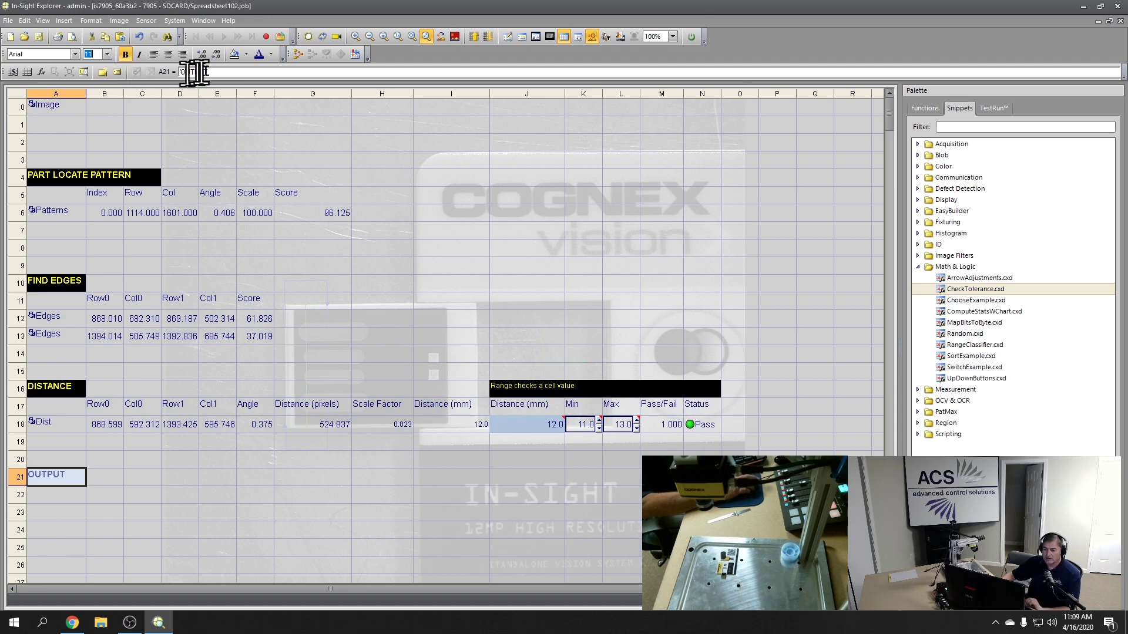
{"action": "left_click", "coordinate": [246, 54]}
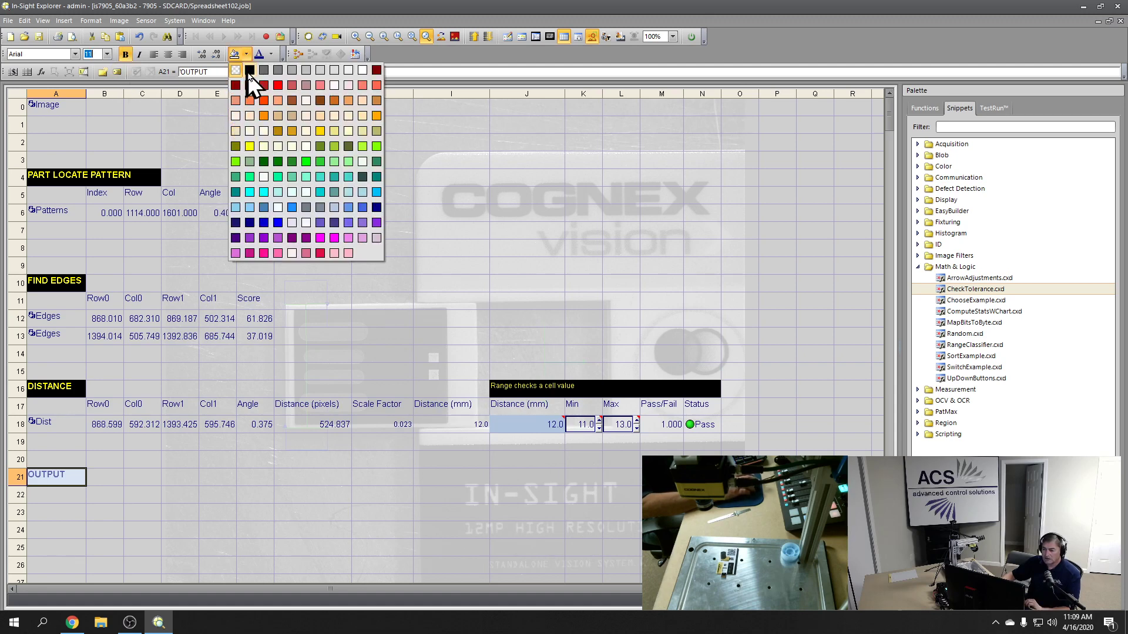
{"action": "left_click", "coordinate": [249, 70]}
{"action": "left_click", "coordinate": [271, 55]}
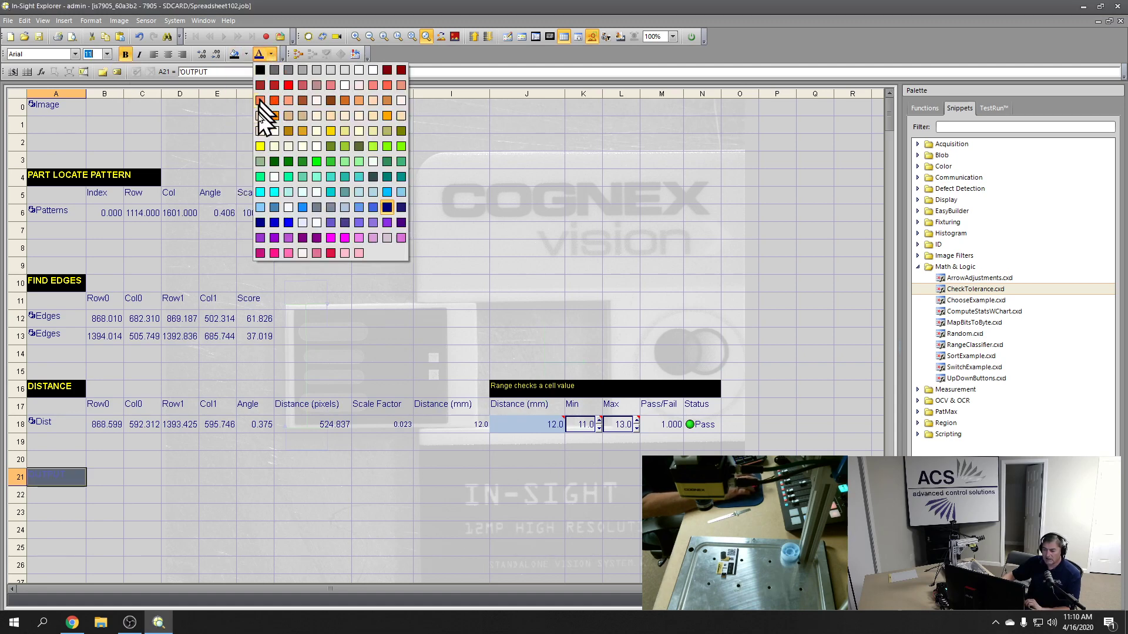
{"action": "left_click", "coordinate": [260, 146]}
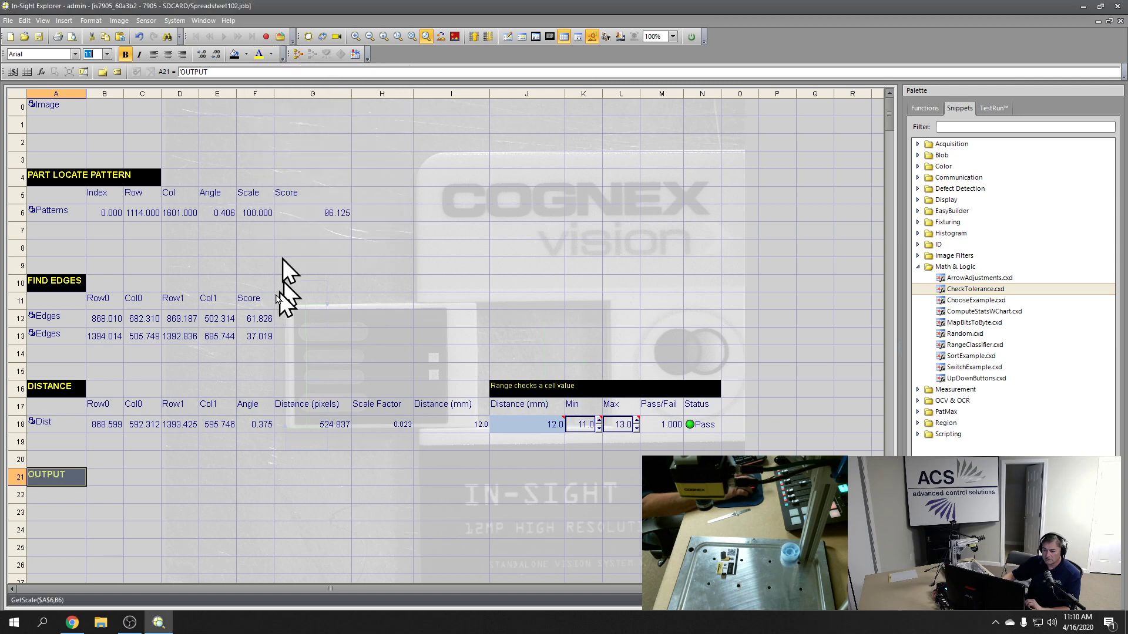
- Insert a WriteDiscrete function in cell A22, below the OUTPUT label
{"action": "left_click", "coordinate": [54, 498]}
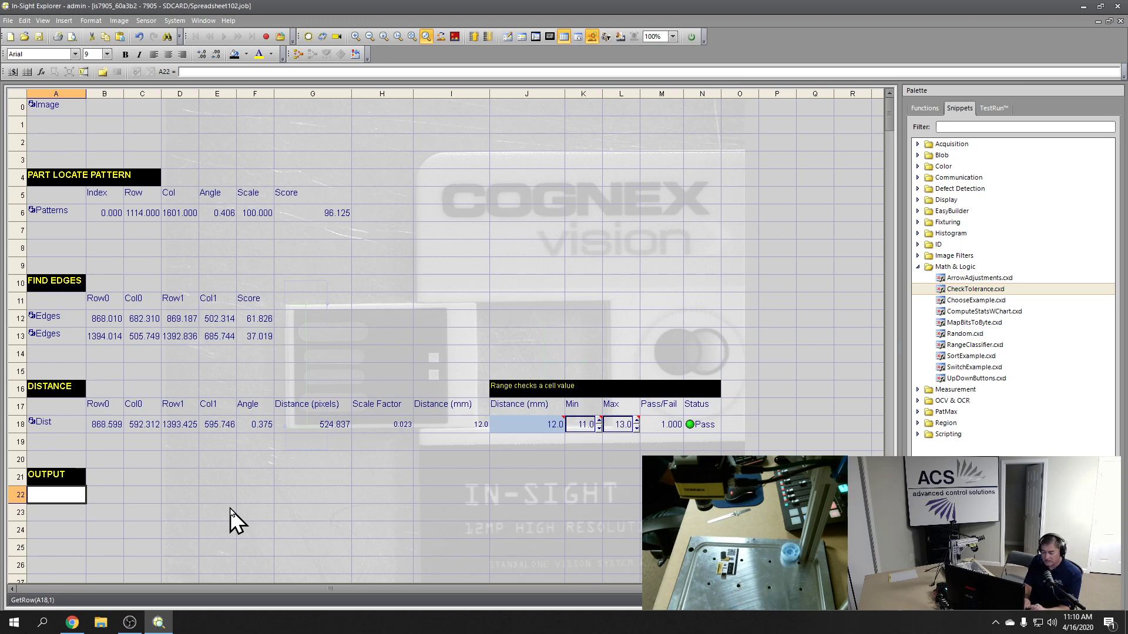
{"action": "type", "text": "writedic"}
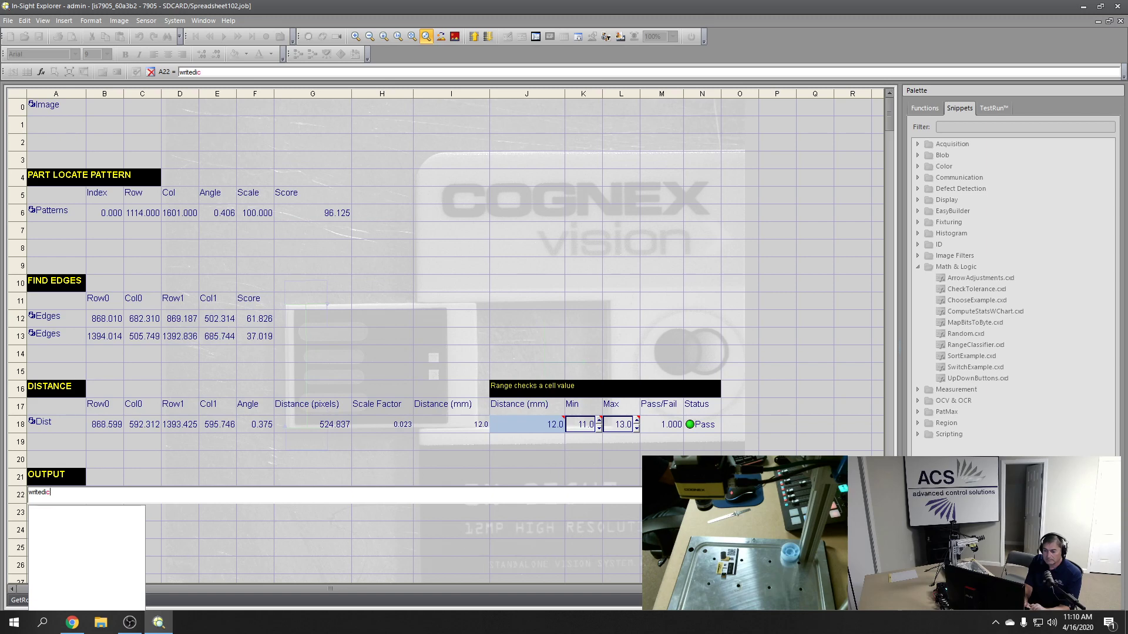
{"action": "key", "text": "BackSpace"}
{"action": "type", "text": "scr"}
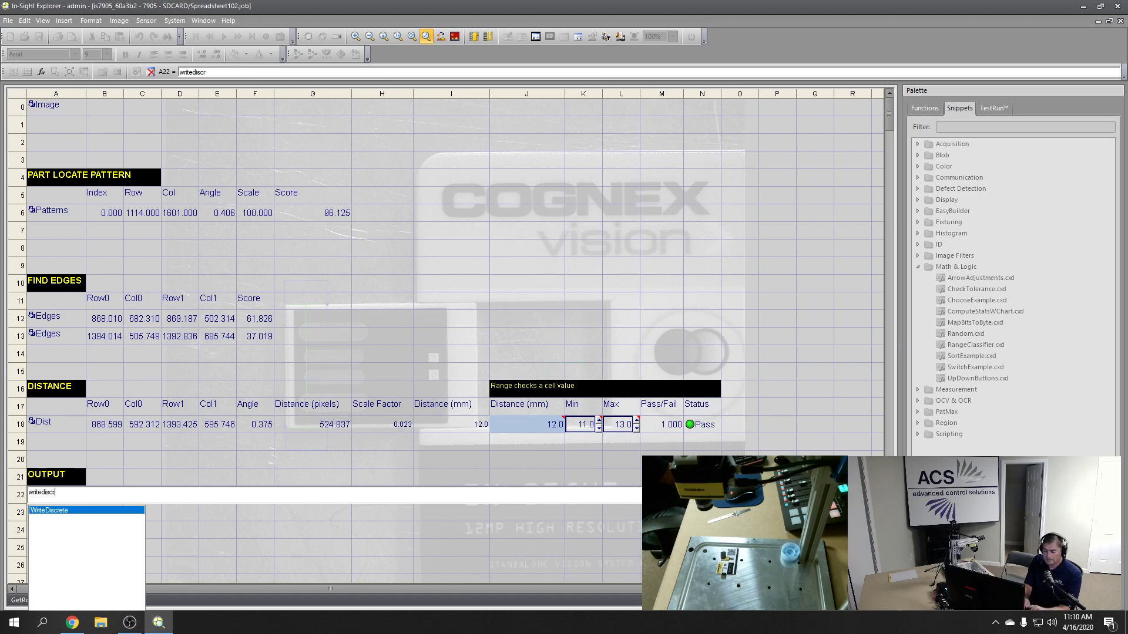
{"action": "type", "text": "ete"}
{"action": "key", "text": "Return"}
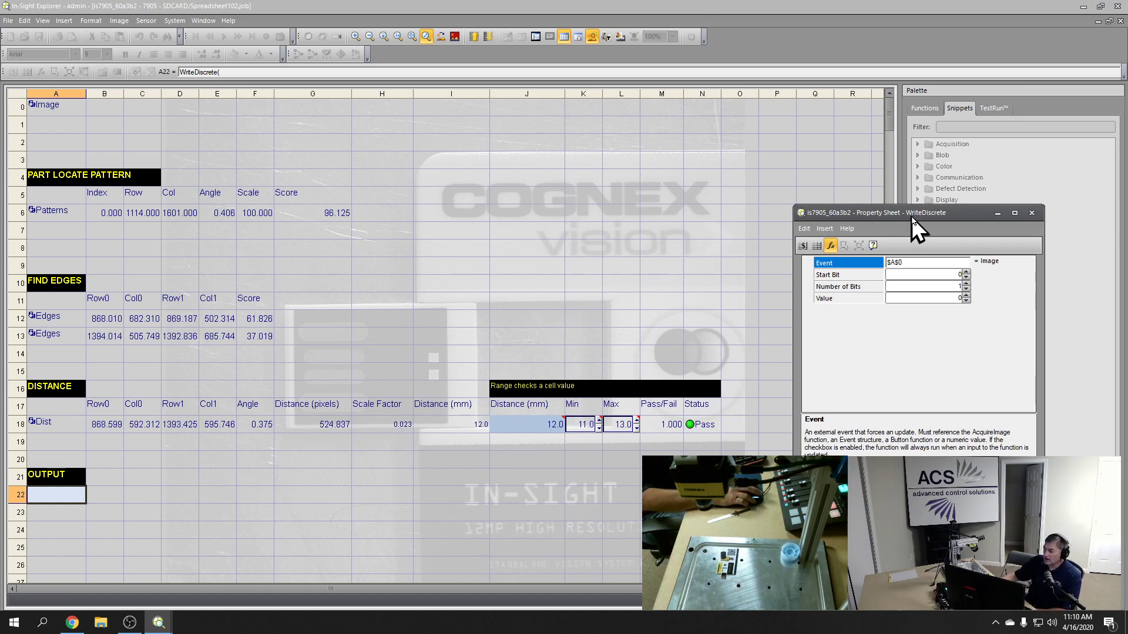
- Reference the Pass/Fail cell $M$18 as the WriteDiscrete value, leaving start bit 0 and one bit, and accept the function
{"action": "left_click_drag", "start_coordinate": [912, 215], "coordinate": [534, 111]}
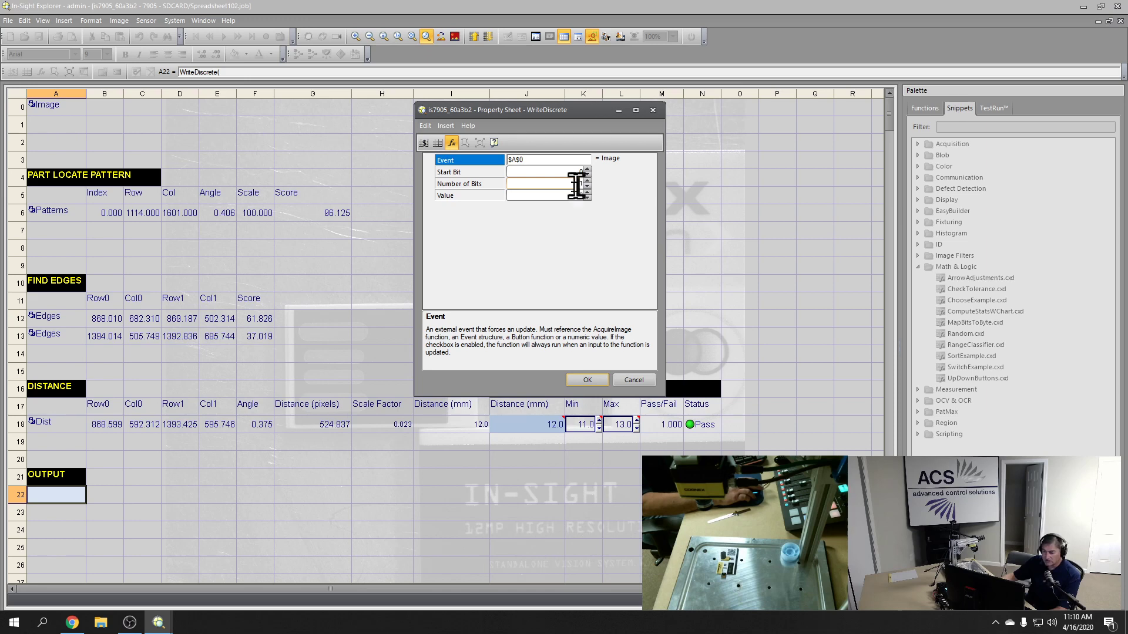
{"action": "left_click", "coordinate": [450, 197]}
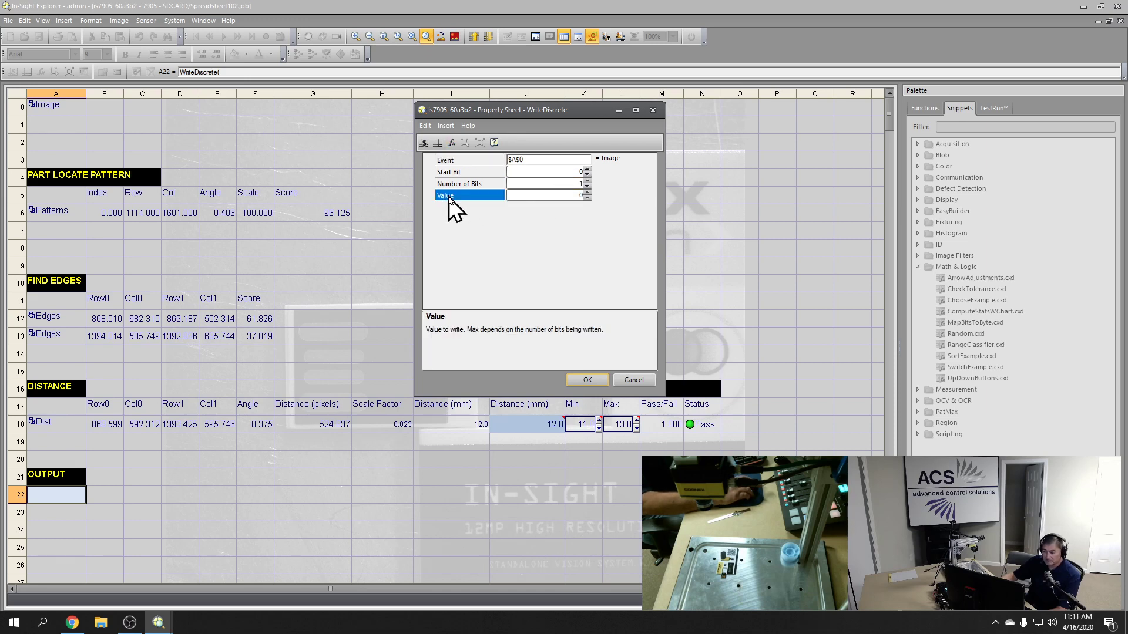
{"action": "key", "text": "Escape"}
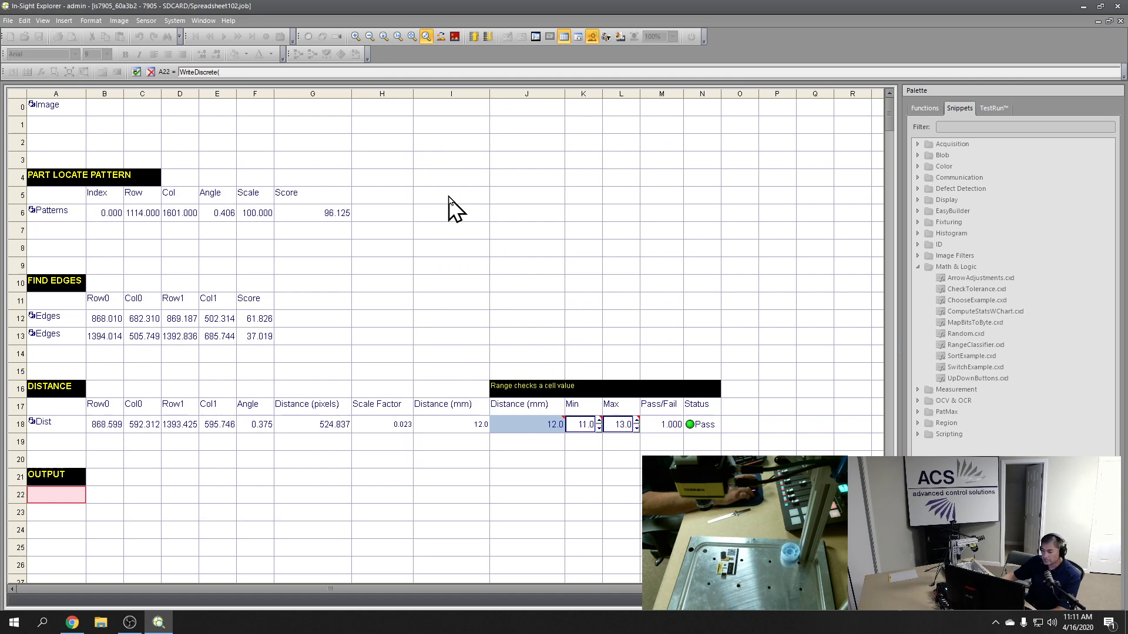
{"action": "left_click", "coordinate": [668, 427]}
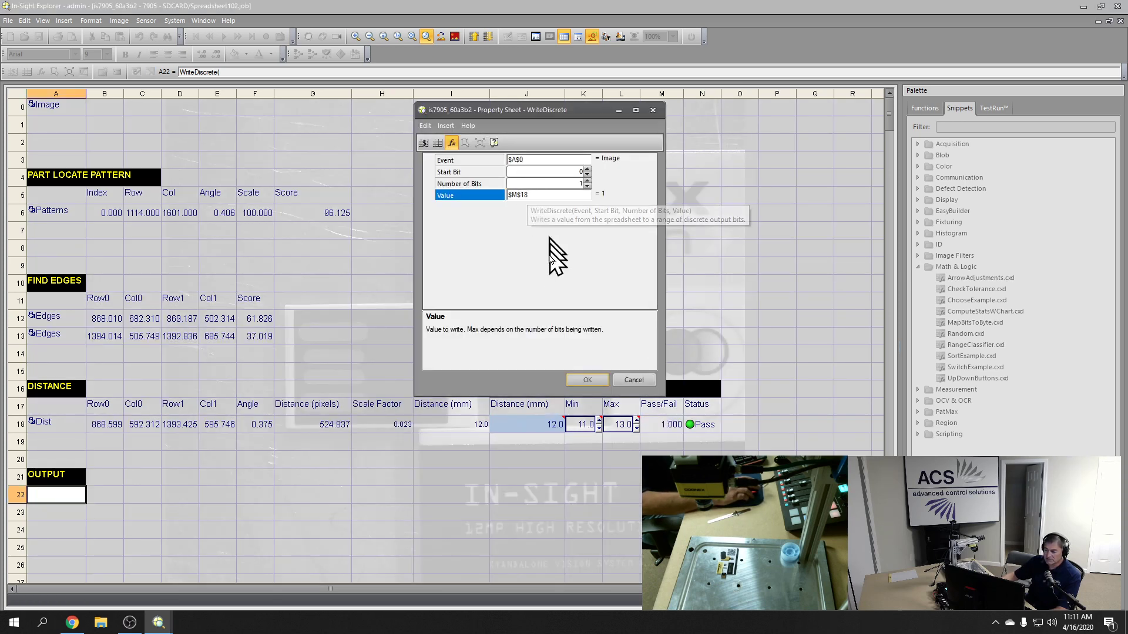
{"action": "left_click", "coordinate": [587, 380]}
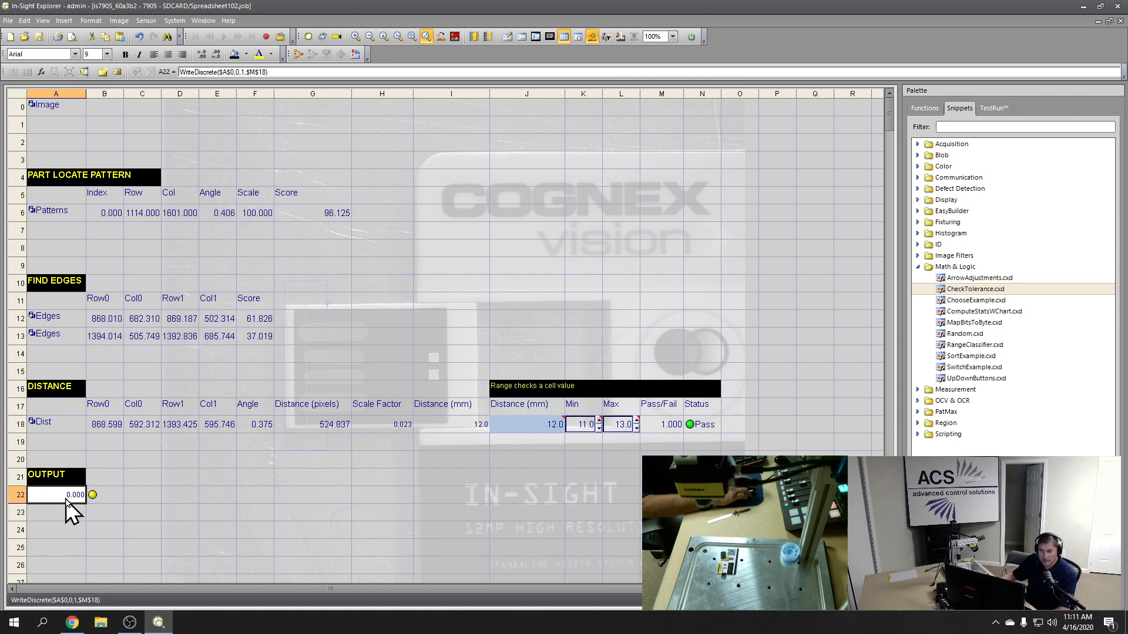
- Set the MultiStatus light in cell B22 to Red for Color 0 and Green for Color 1
{"action": "left_click", "coordinate": [106, 507]}
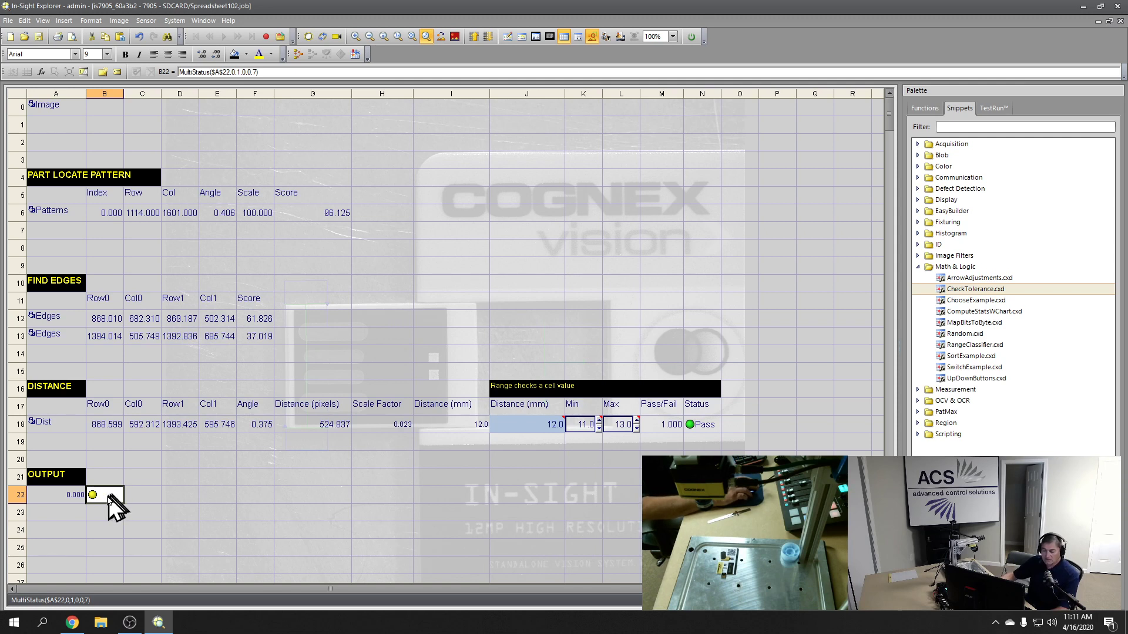
{"action": "left_click", "coordinate": [66, 498]}
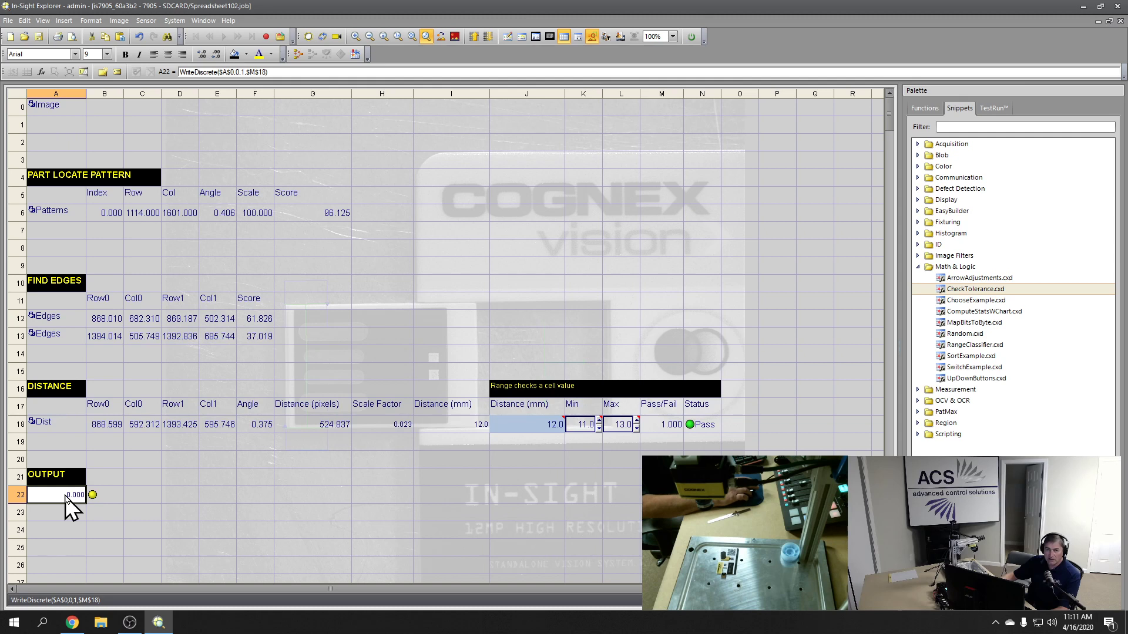
{"action": "left_click", "coordinate": [107, 504]}
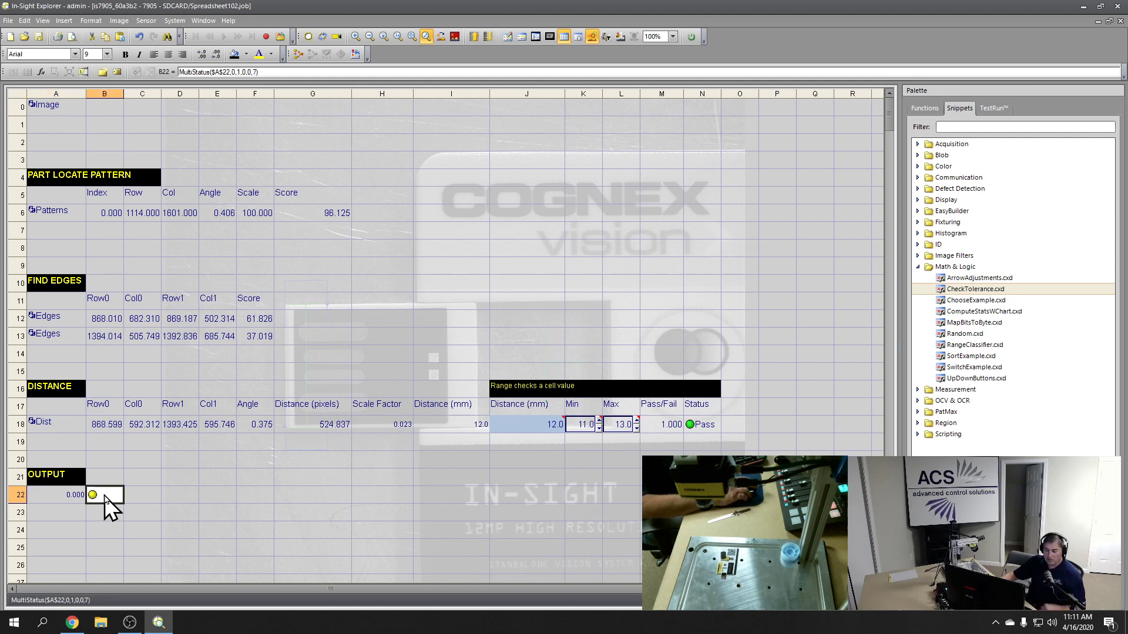
{"action": "double_click", "coordinate": [106, 499]}
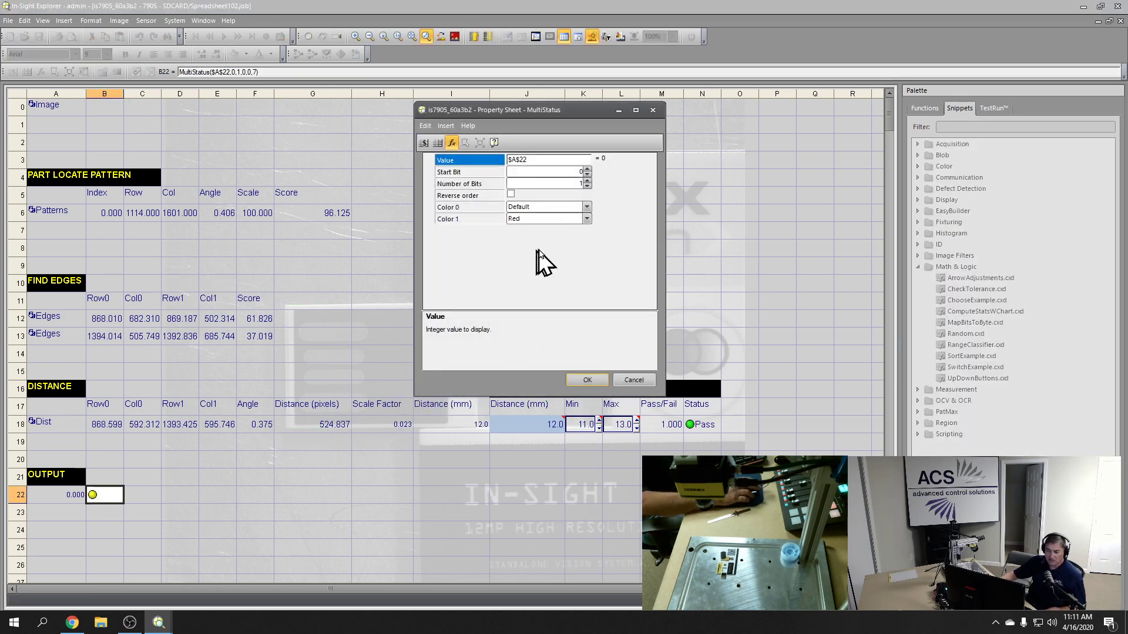
{"action": "left_click", "coordinate": [586, 207]}
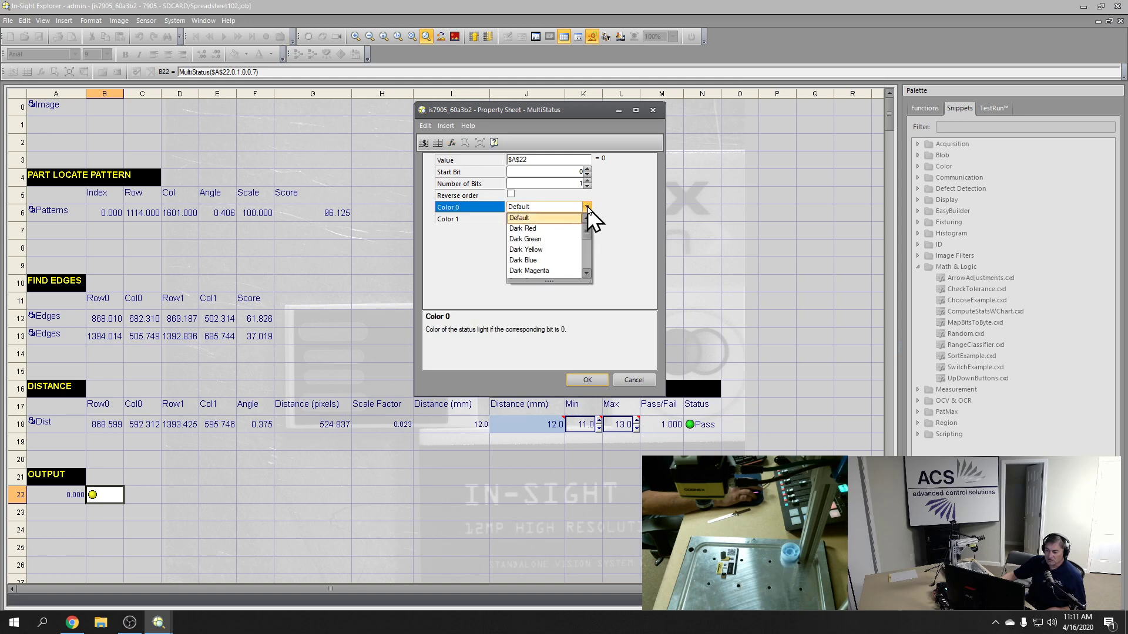
{"action": "scroll", "coordinate": [589, 250], "scroll_direction": "down", "scroll_amount": 2}
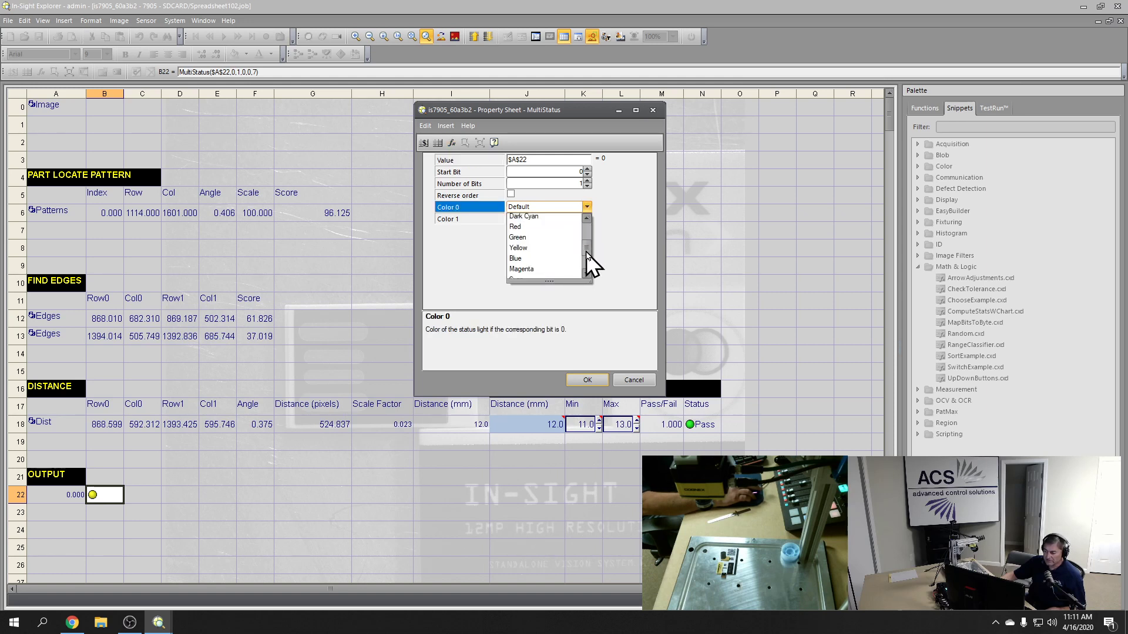
{"action": "left_click", "coordinate": [536, 238]}
{"action": "left_click", "coordinate": [586, 218]}
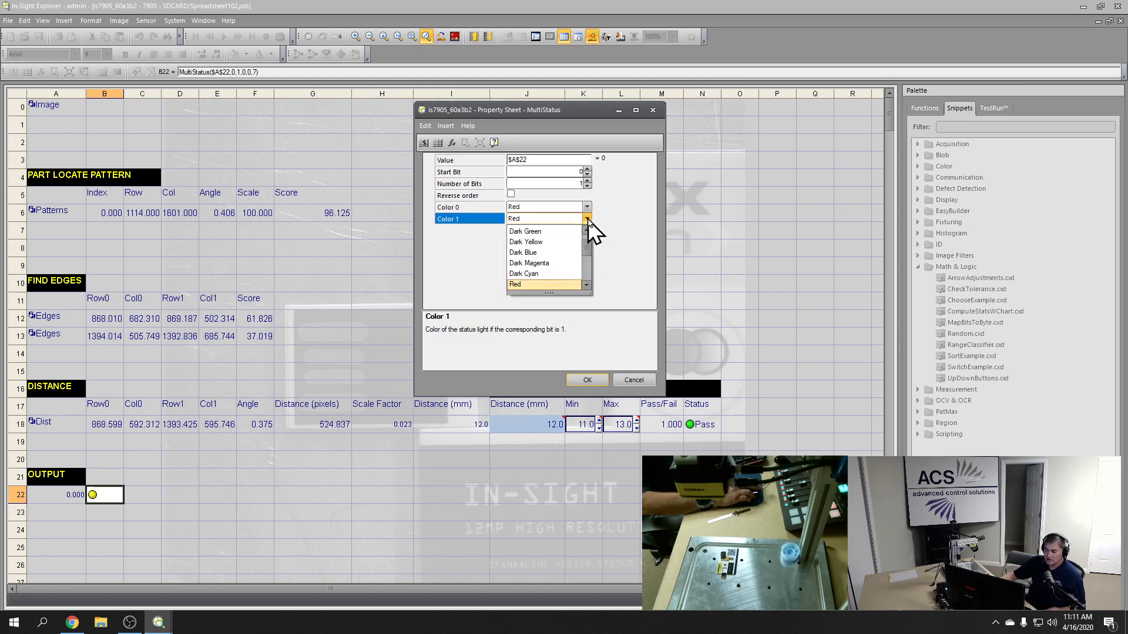
{"action": "scroll", "coordinate": [589, 270], "scroll_direction": "down", "scroll_amount": 2}
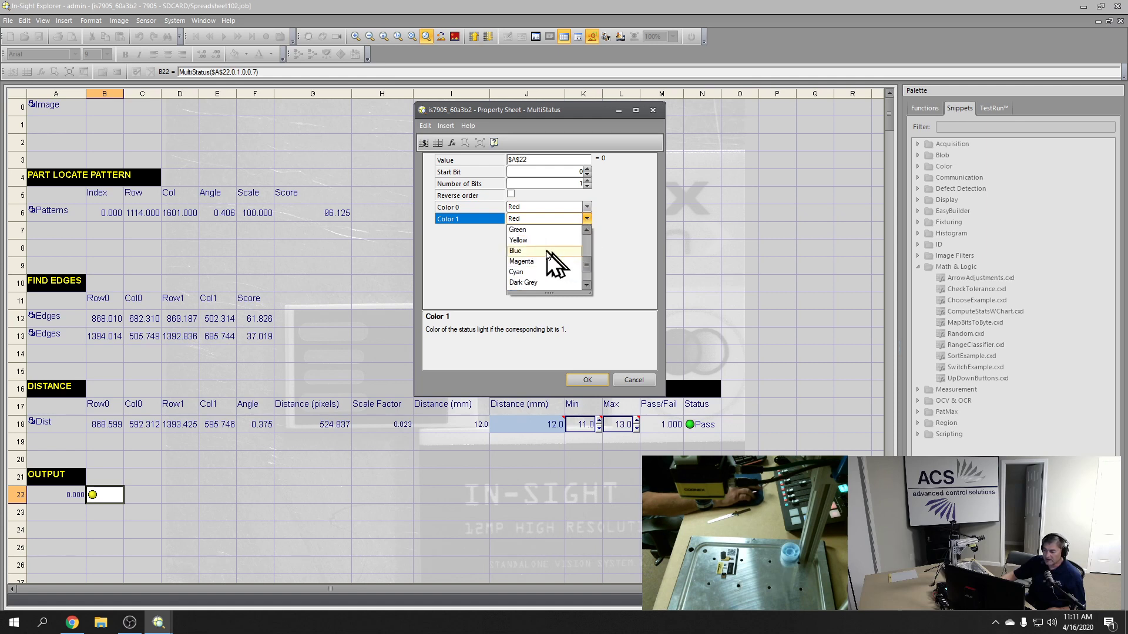
{"action": "scroll", "coordinate": [537, 267], "scroll_direction": "up", "scroll_amount": 1}
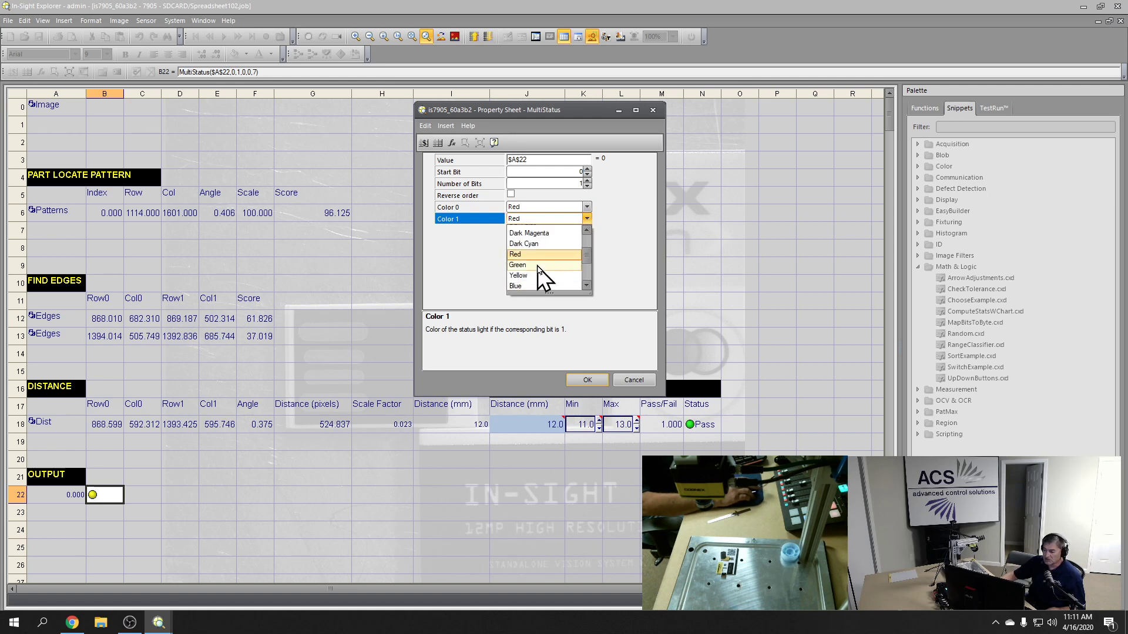
{"action": "left_click", "coordinate": [538, 266]}
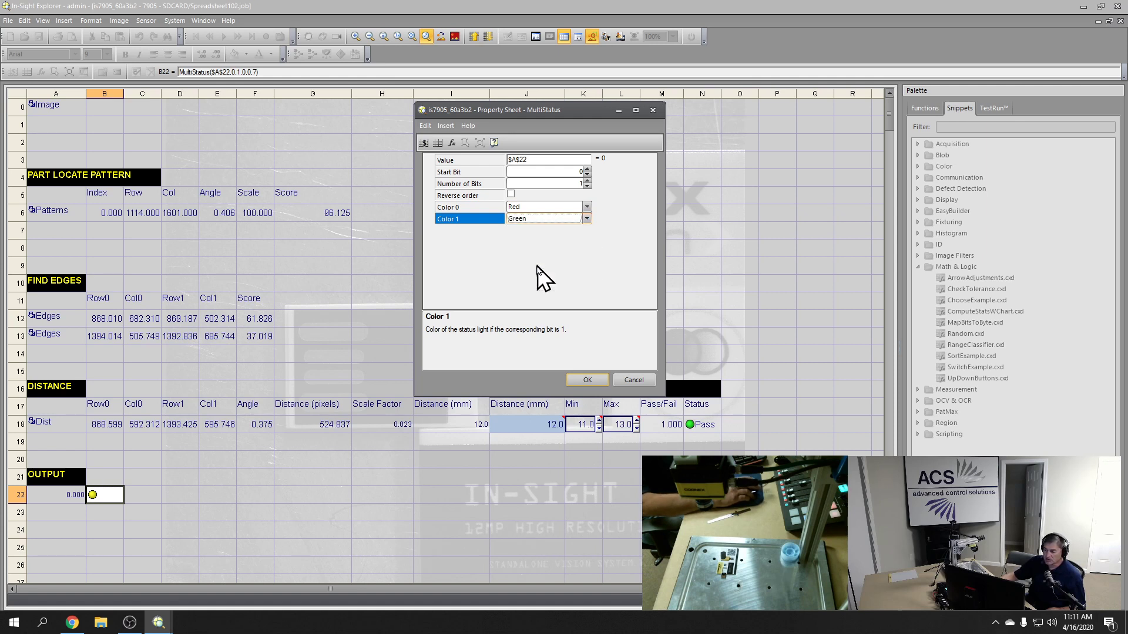
{"action": "left_click", "coordinate": [587, 381]}
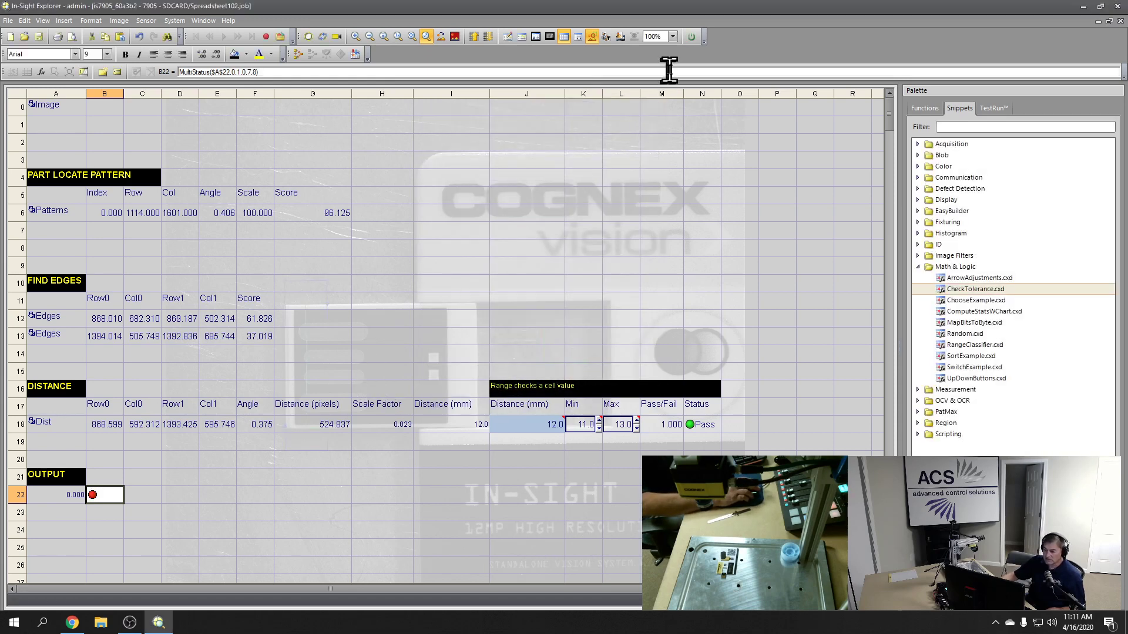
- Check the output value and its status light in row 22 with the sensor online, and return to offline editing
{"action": "left_click", "coordinate": [692, 37]}
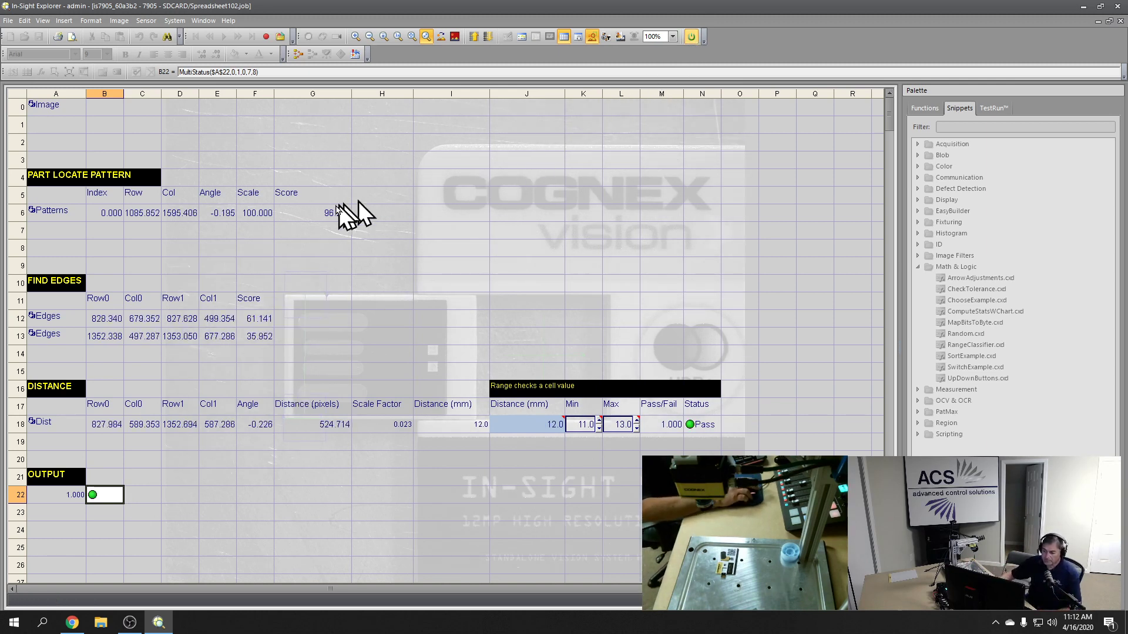
{"action": "left_click", "coordinate": [164, 249]}
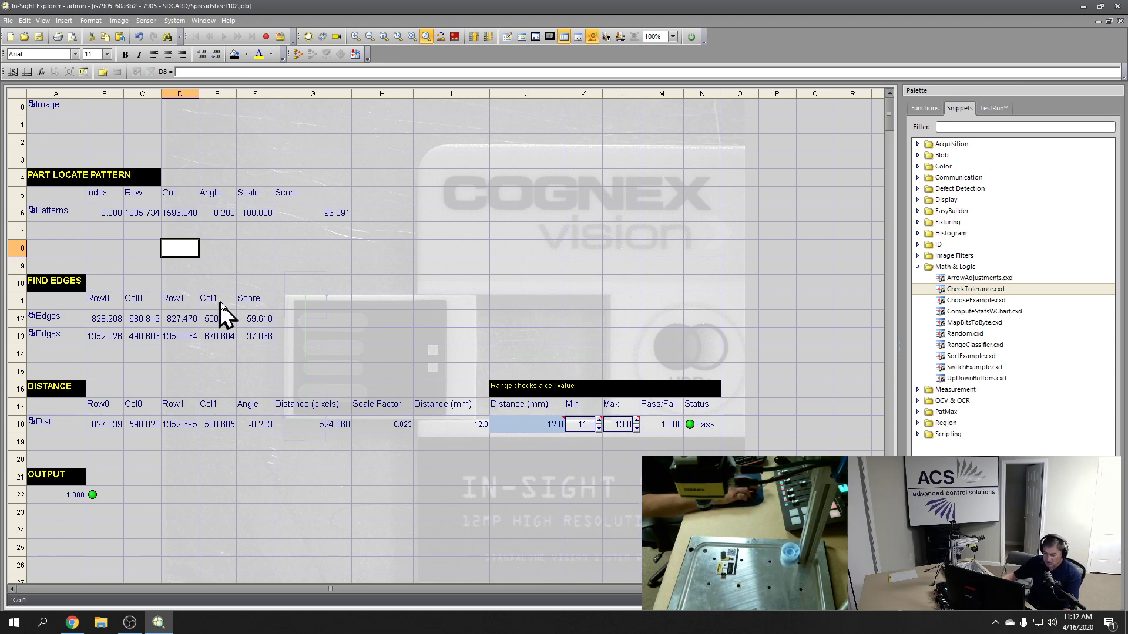
- Open the job ScImg.job from the SDCARD folder, discarding the data of the current job
{"action": "left_click", "coordinate": [25, 36]}
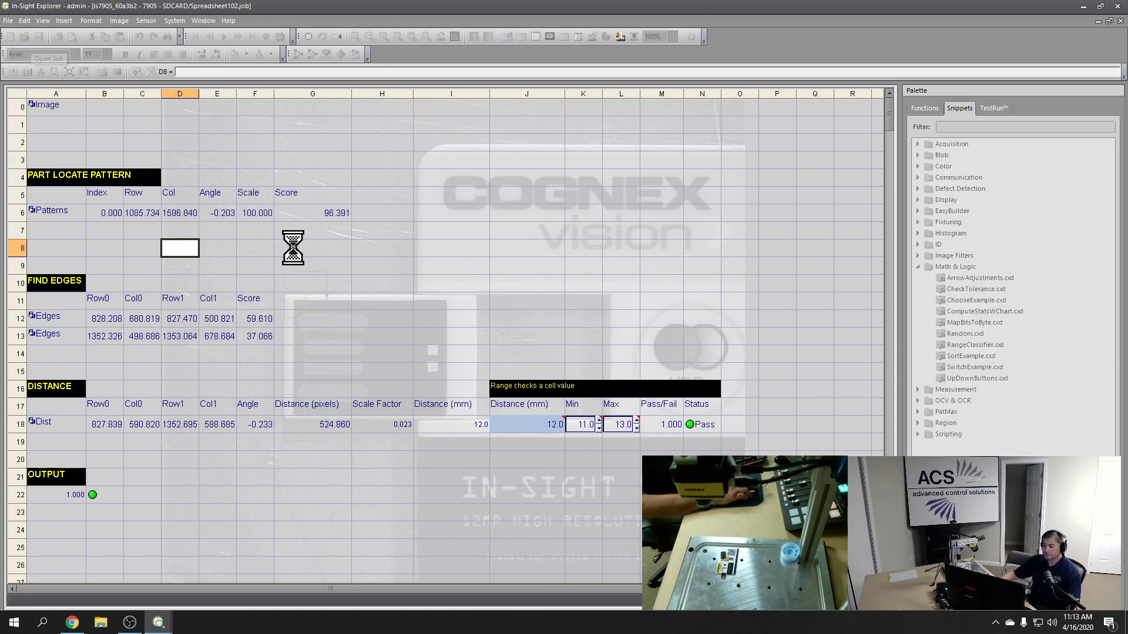
{"action": "left_click", "coordinate": [498, 239]}
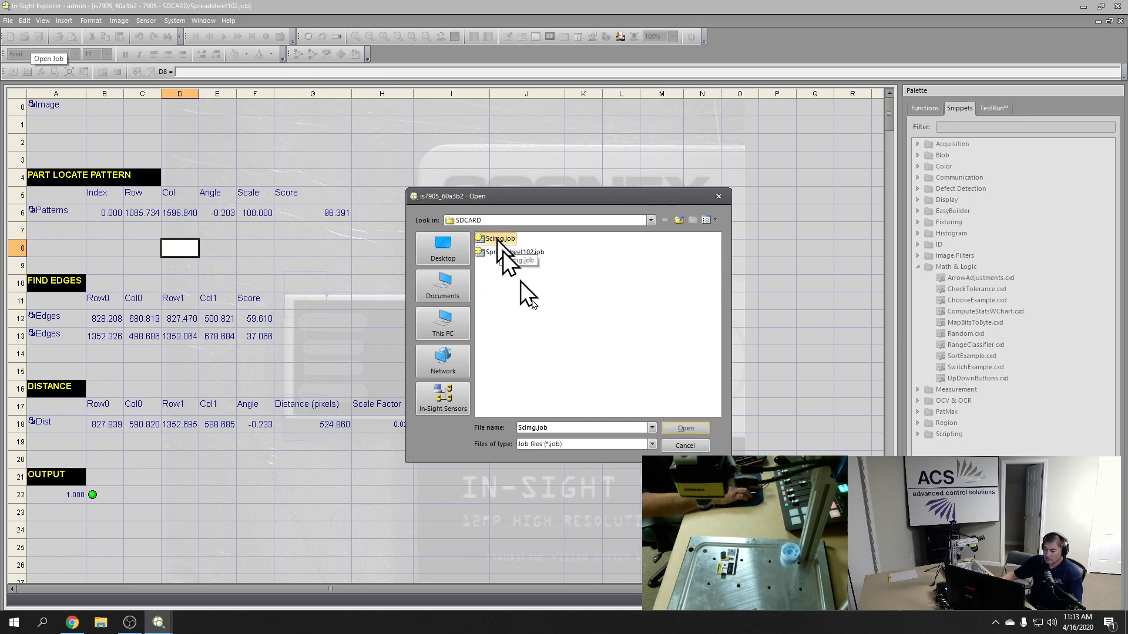
{"action": "left_click", "coordinate": [678, 430]}
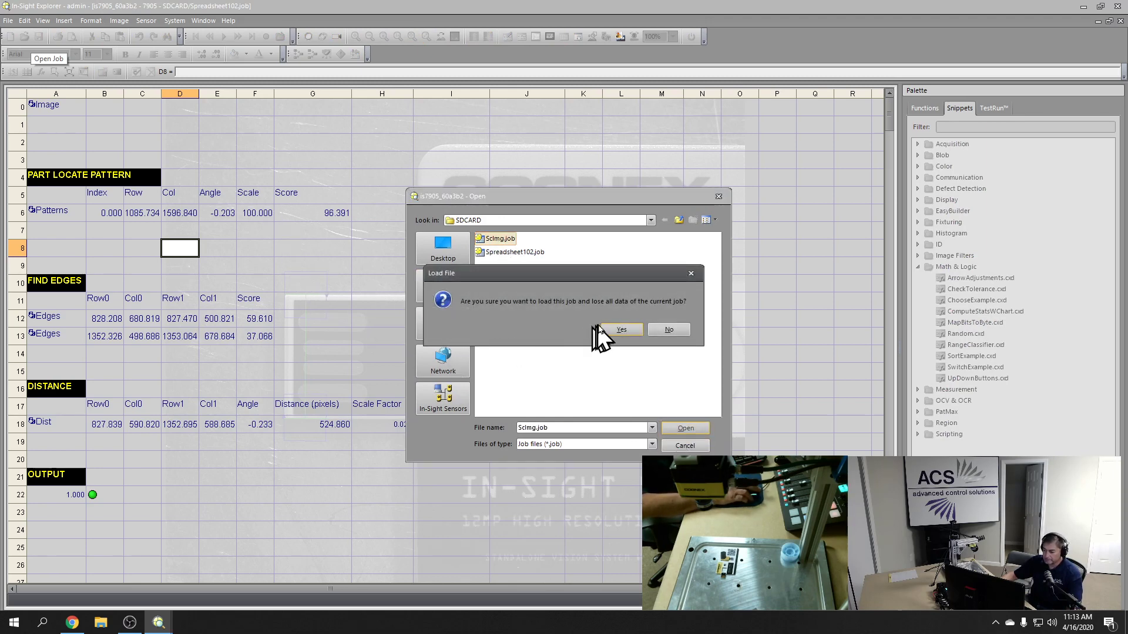
{"action": "left_click", "coordinate": [618, 331]}
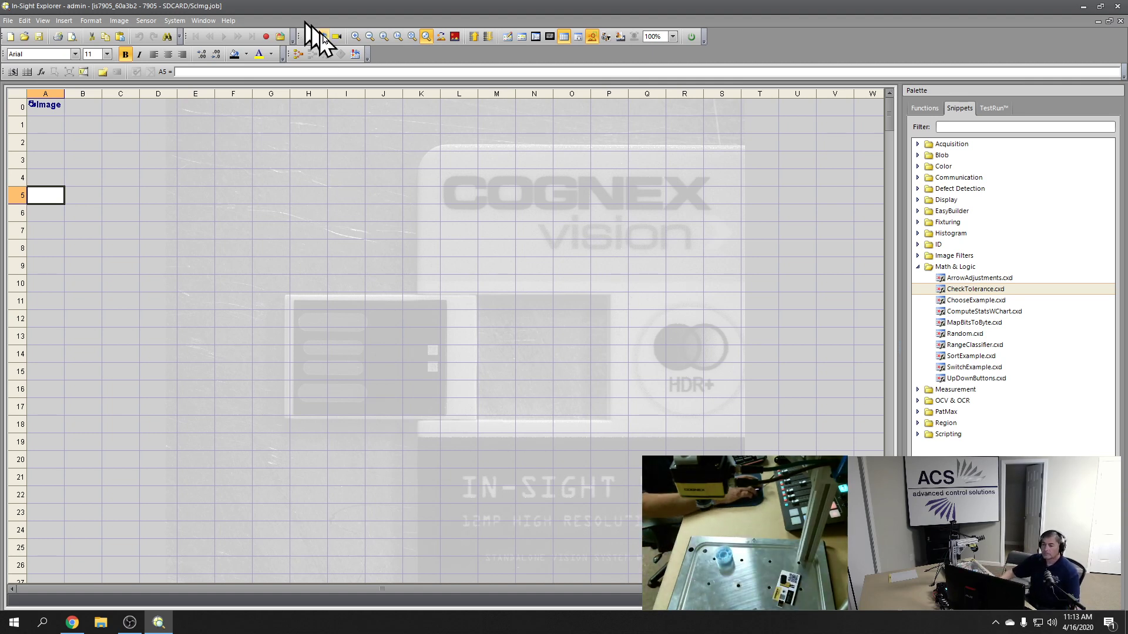
- Acquire an image of the round part through live video, and view it without the spreadsheet overlay before restoring the overlay
{"action": "left_click", "coordinate": [337, 36]}
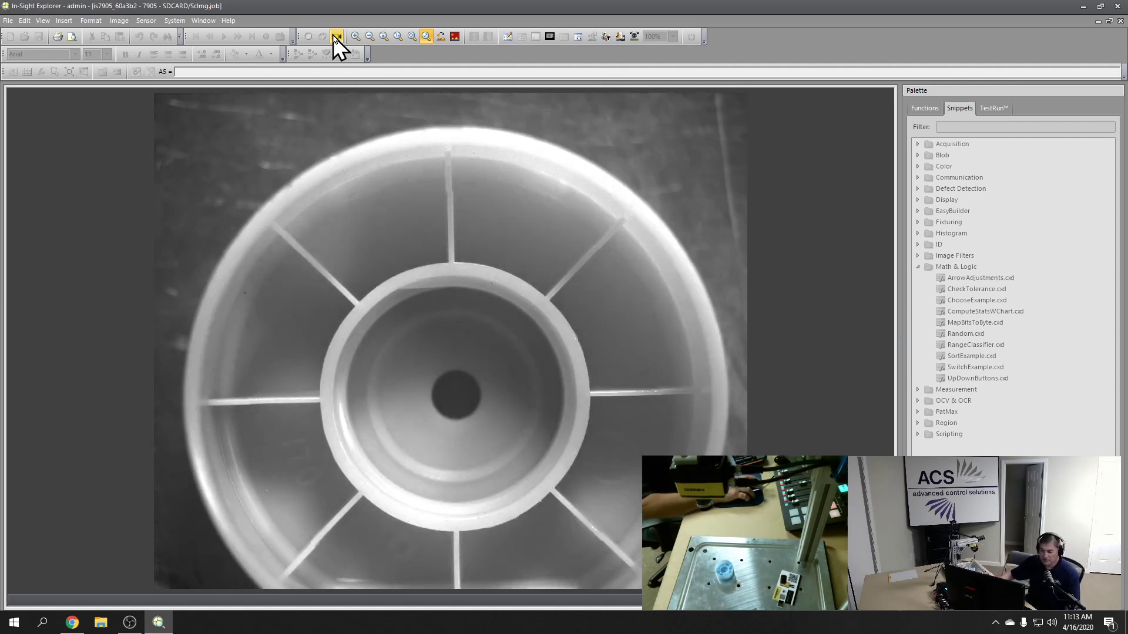
{"action": "left_click", "coordinate": [333, 37]}
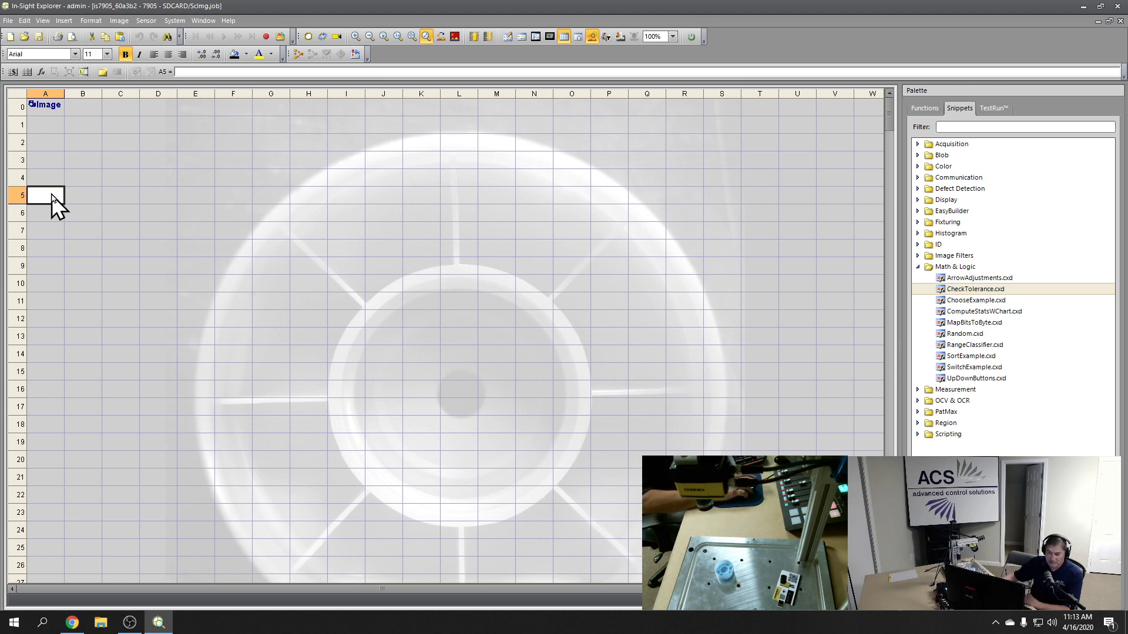
{"action": "left_click", "coordinate": [562, 38]}
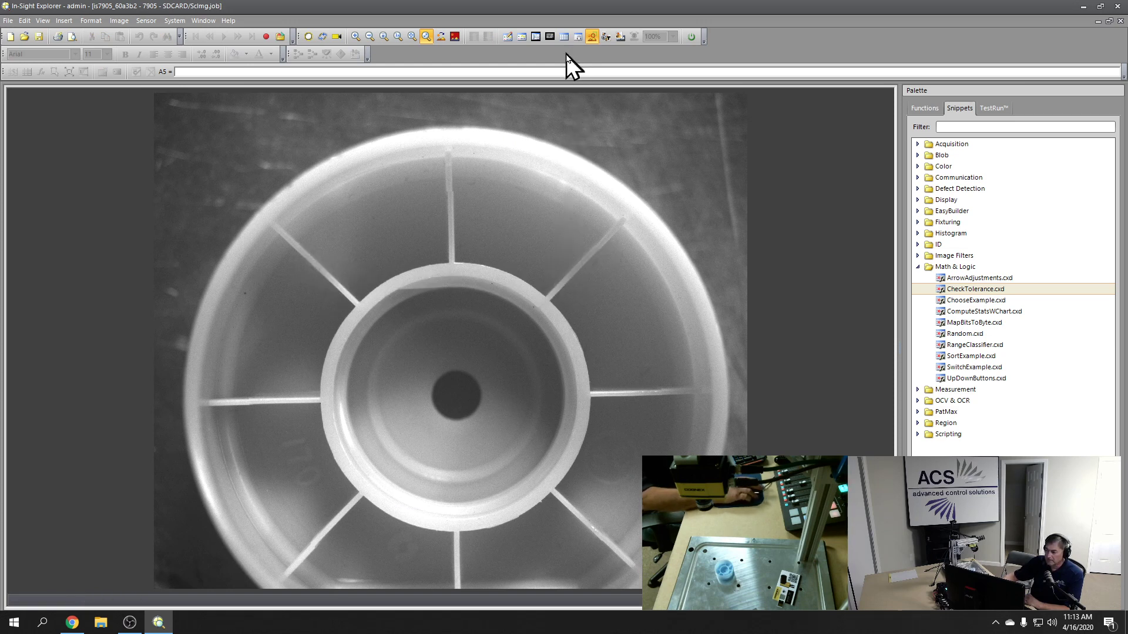
{"action": "left_click", "coordinate": [563, 38]}
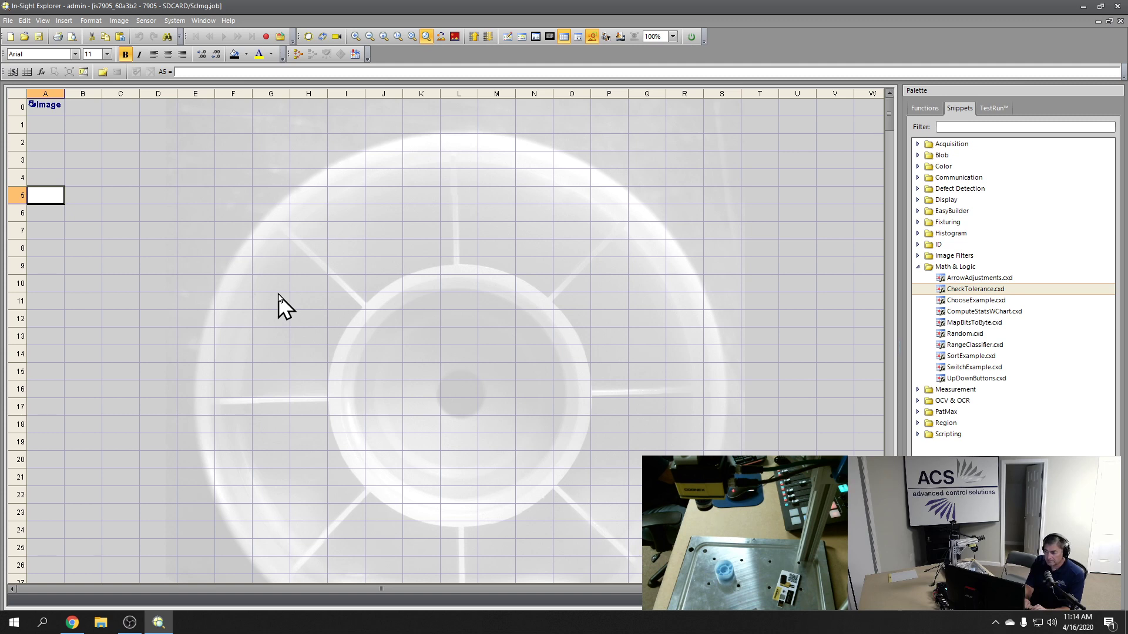
- Insert a ScaleImage function in cell A5 and move its property sheet off the middle of the part
{"action": "type", "text": "sca"}
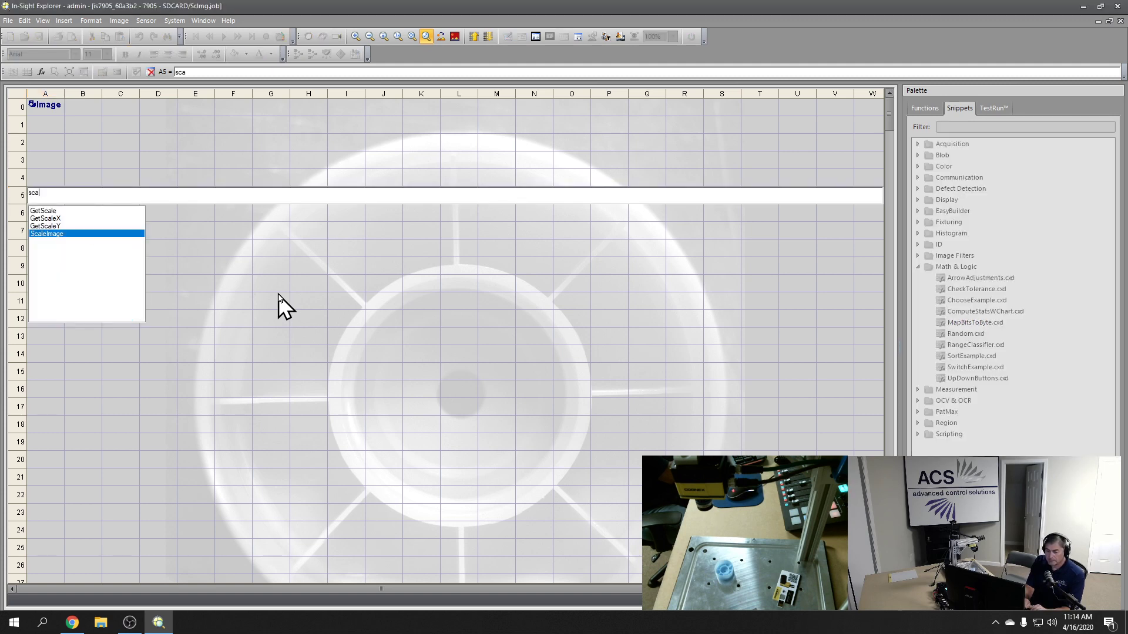
{"action": "type", "text": "leimage"}
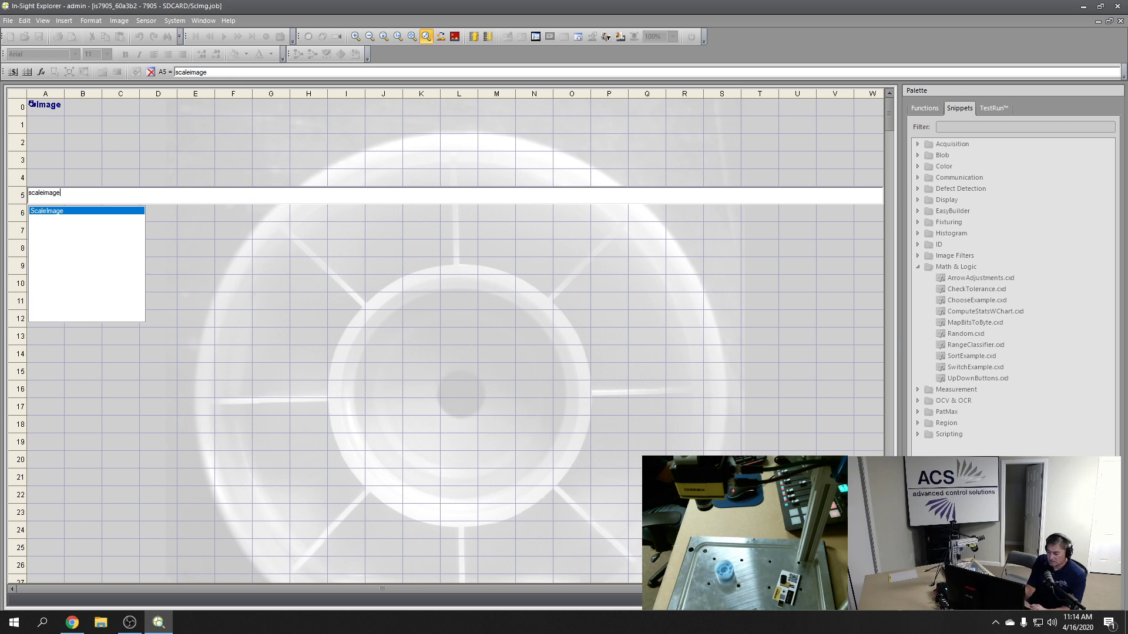
{"action": "key", "text": "Return"}
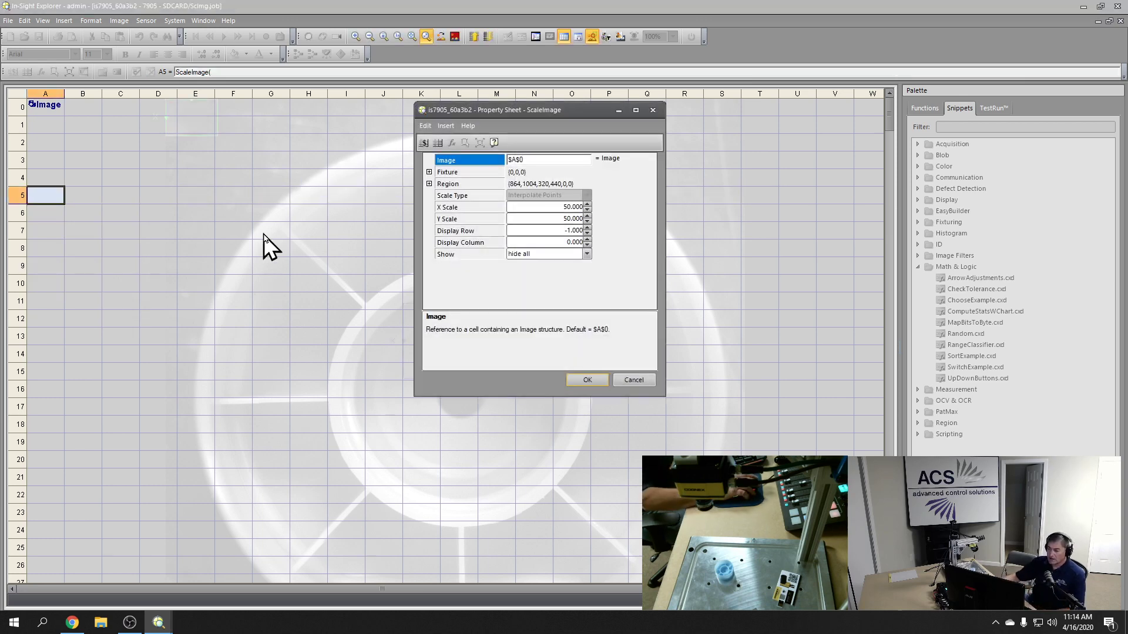
{"action": "left_click_drag", "start_coordinate": [514, 108], "coordinate": [706, 140]}
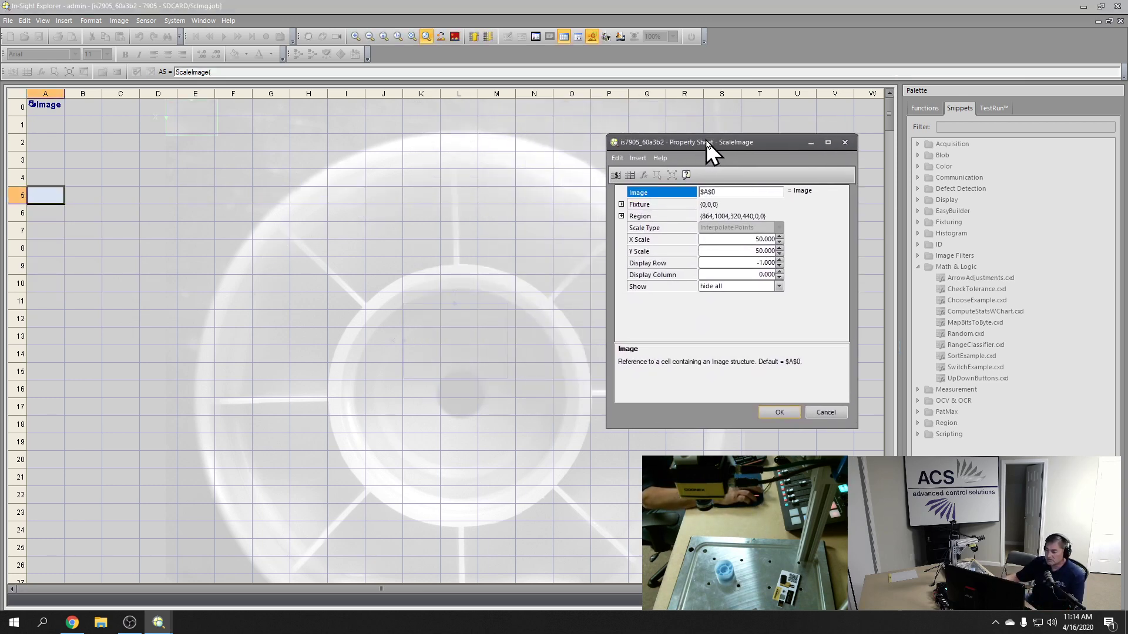
- Shape the ScaleImage region into an arc about 1394 × 255 along the upper outside of the inner ring, spanning three ribs
{"action": "double_click", "coordinate": [640, 216]}
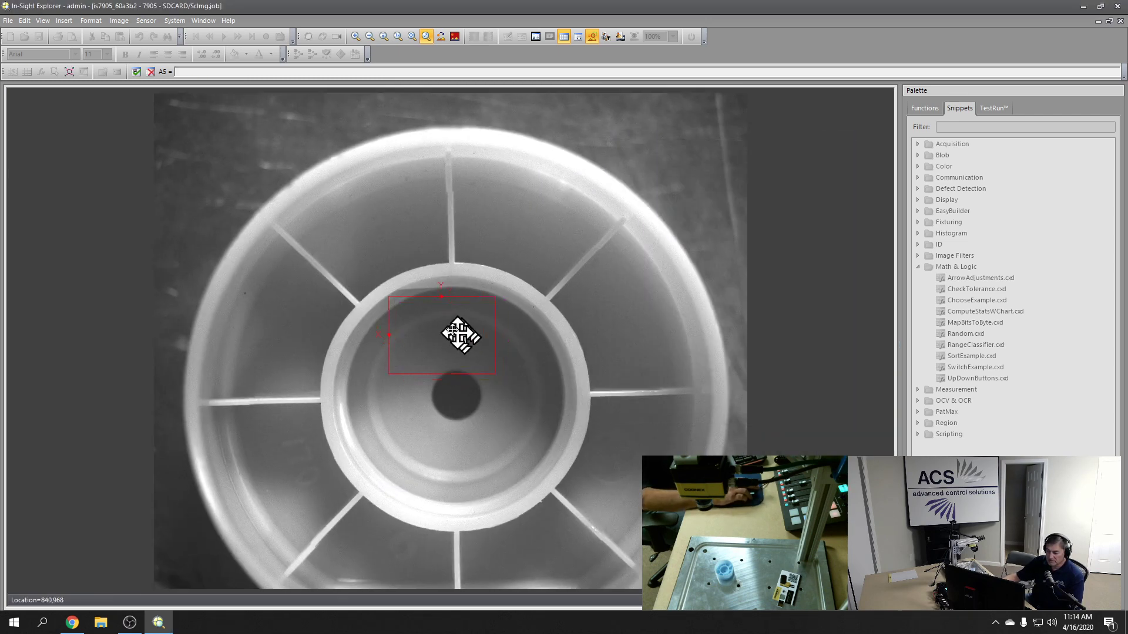
{"action": "left_click_drag", "start_coordinate": [458, 335], "coordinate": [583, 298]}
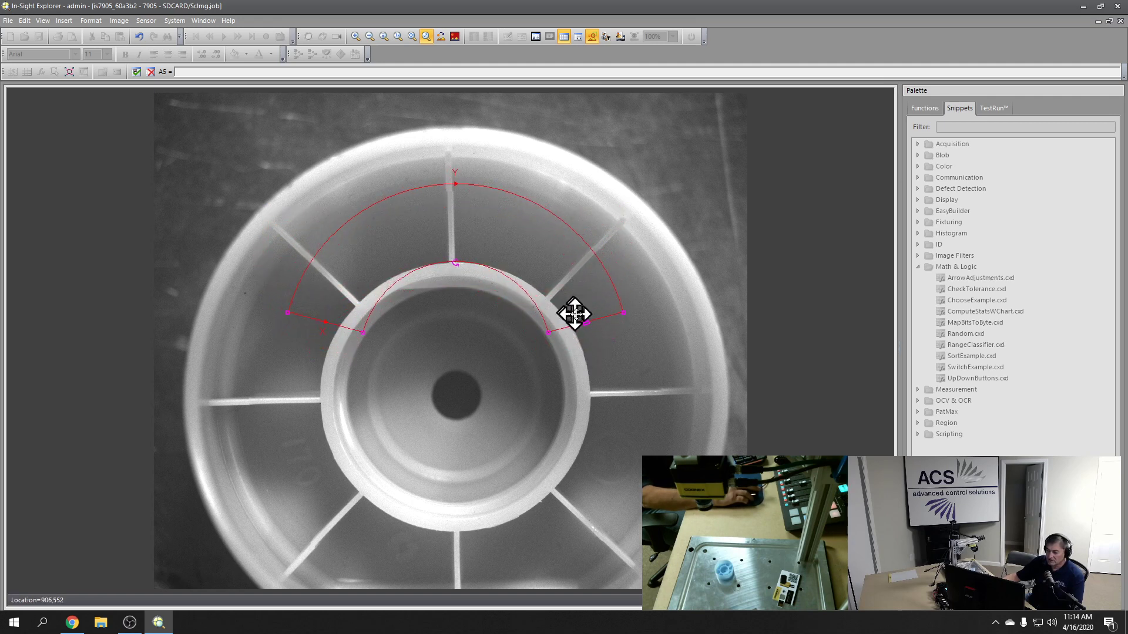
{"action": "left_click_drag", "start_coordinate": [591, 337], "coordinate": [600, 303]}
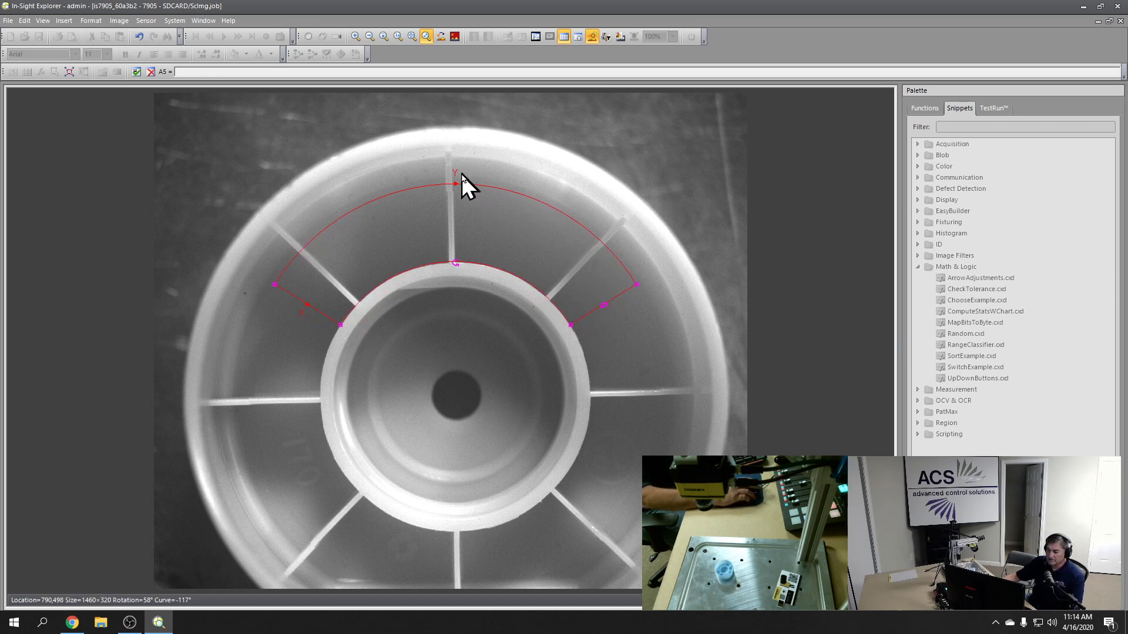
{"action": "left_click_drag", "start_coordinate": [453, 182], "coordinate": [449, 200]}
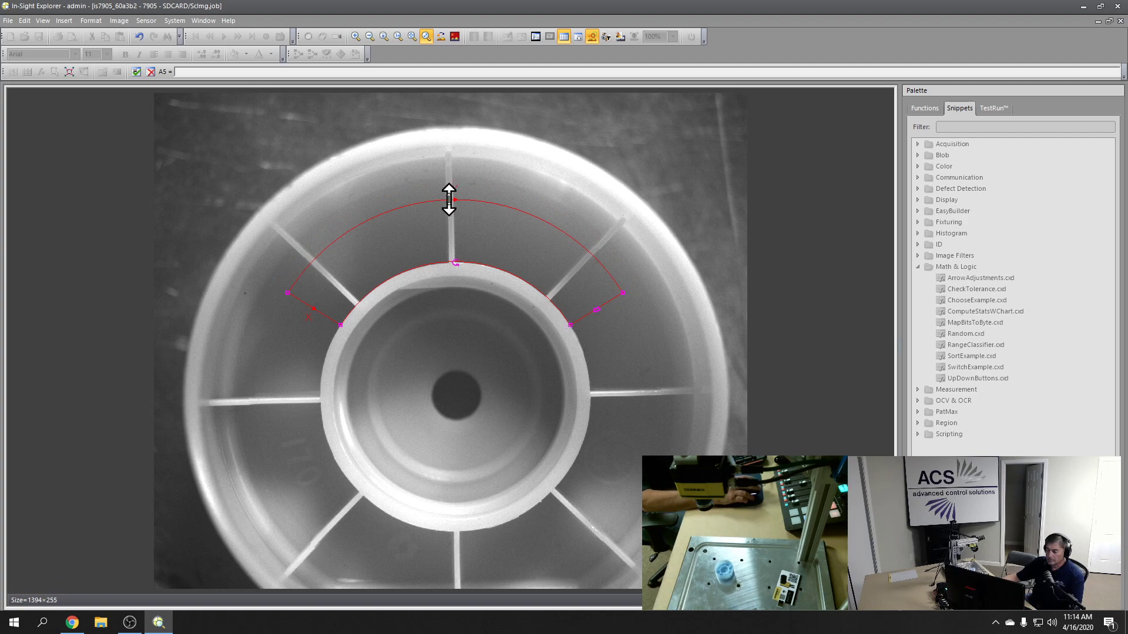
{"action": "left_click", "coordinate": [138, 72]}
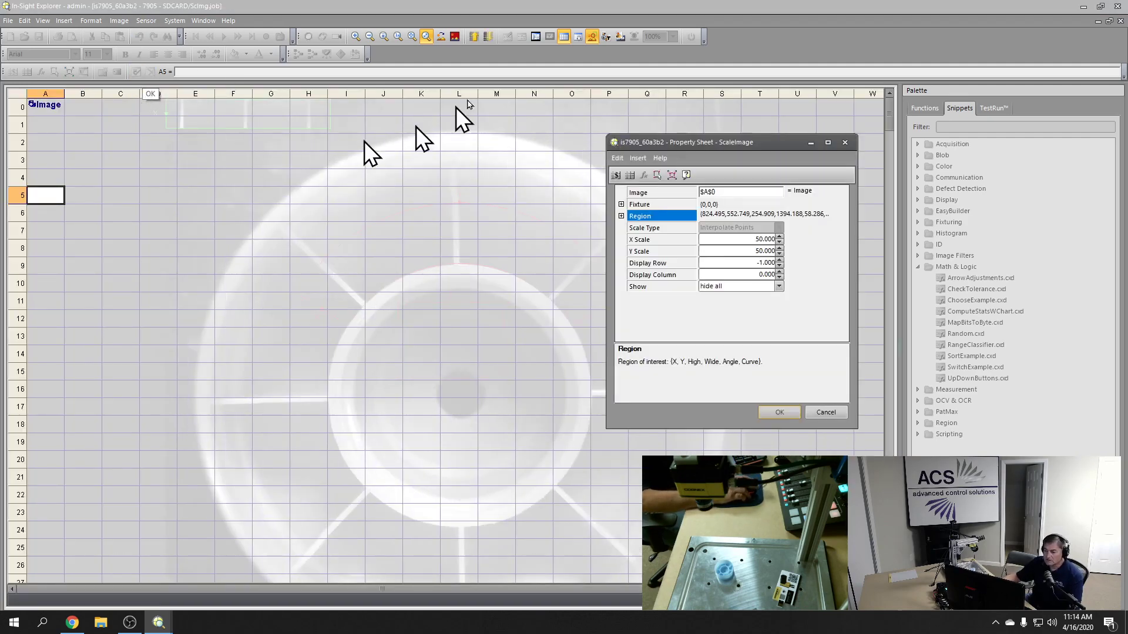
- Hide the spreadsheet overlay and extend both ends of the curved ScaleImage region to make it about 1569 × 255
{"action": "left_click", "coordinate": [565, 40]}
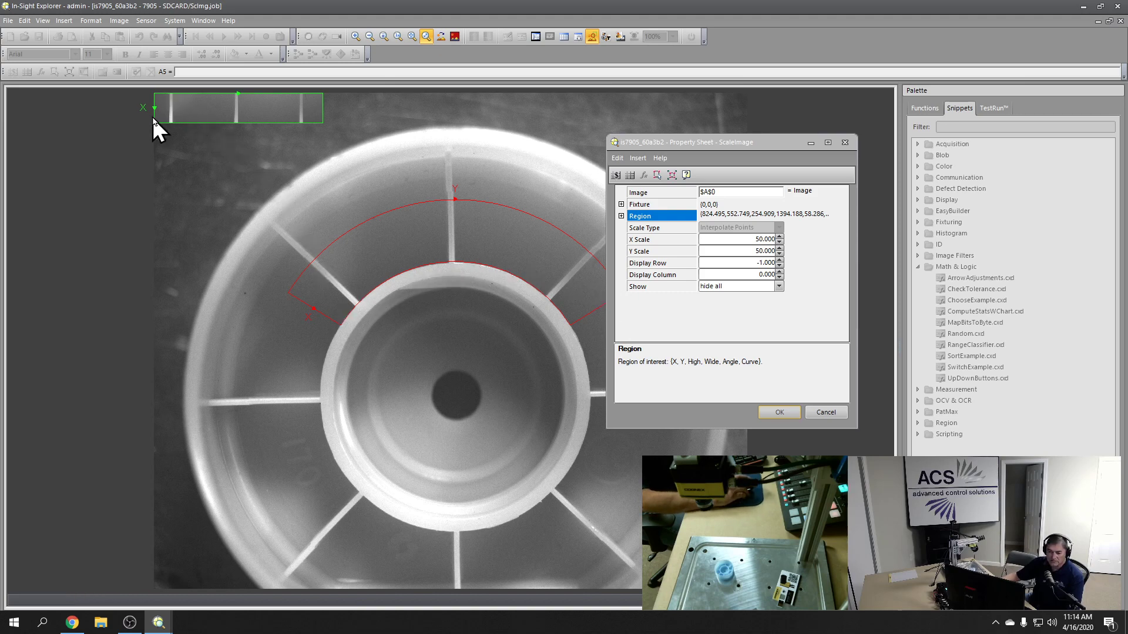
{"action": "double_click", "coordinate": [641, 217]}
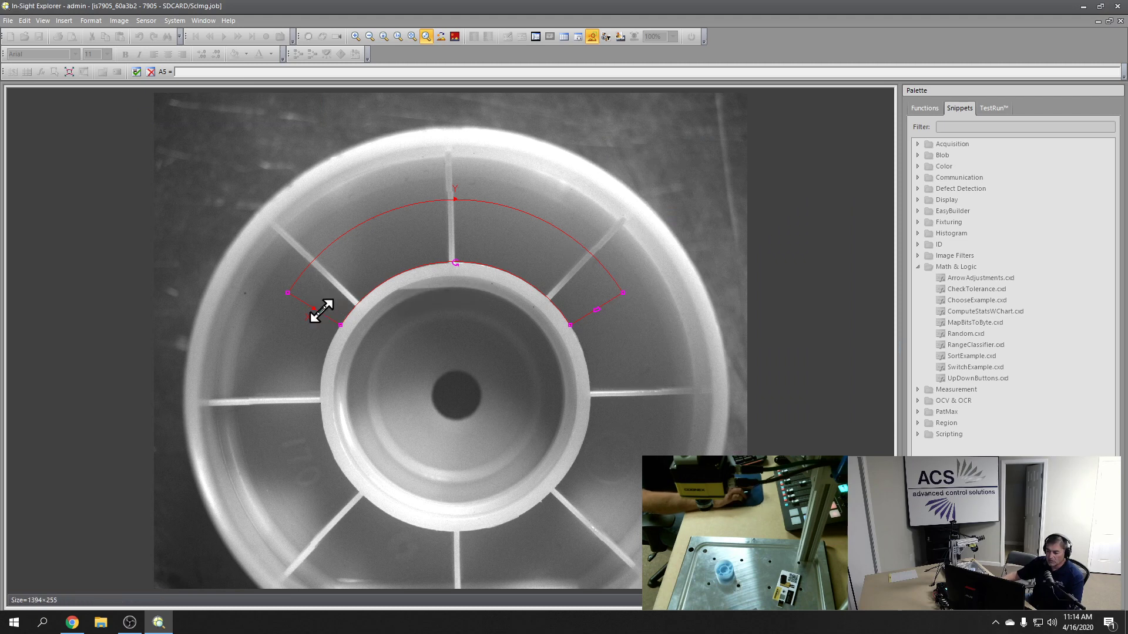
{"action": "left_click_drag", "start_coordinate": [322, 310], "coordinate": [301, 322]}
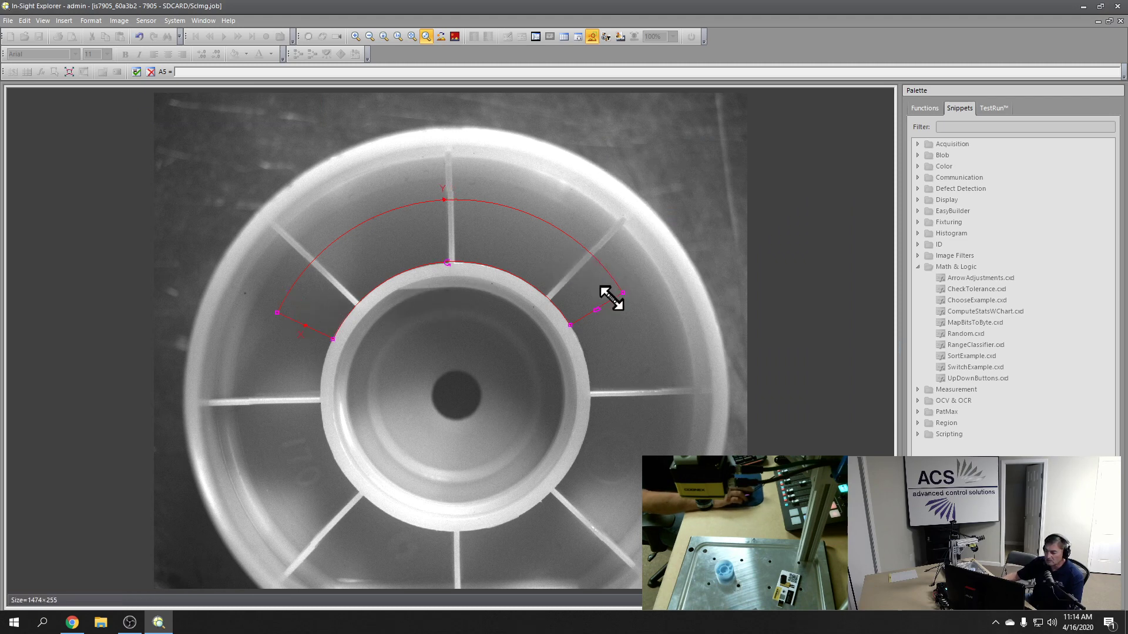
{"action": "left_click_drag", "start_coordinate": [609, 297], "coordinate": [617, 318]}
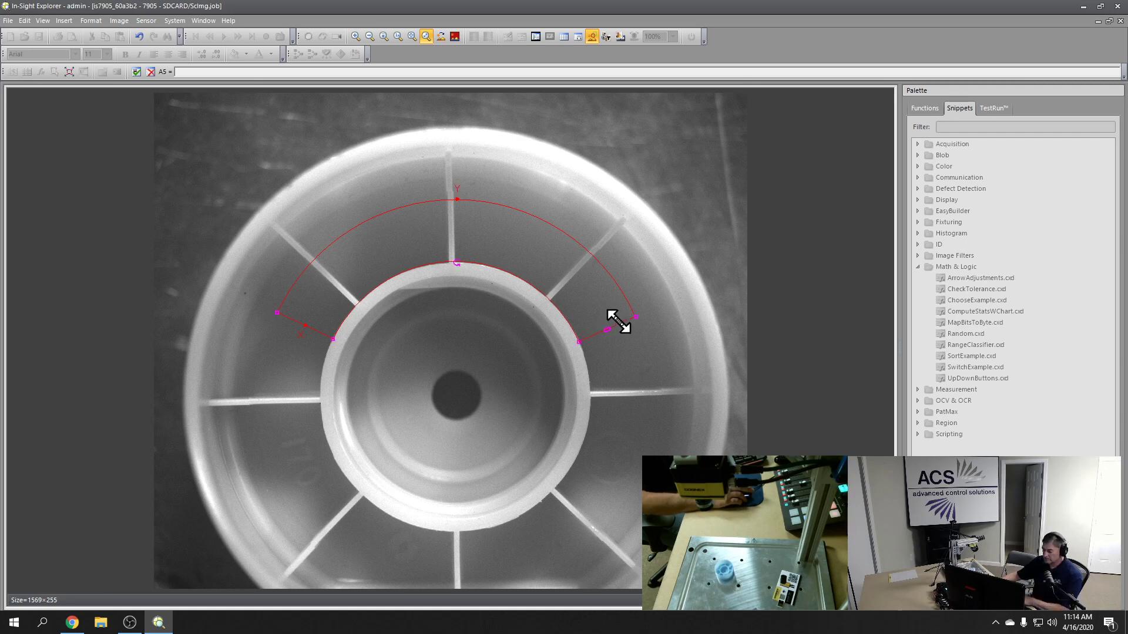
{"action": "double_click", "coordinate": [603, 304]}
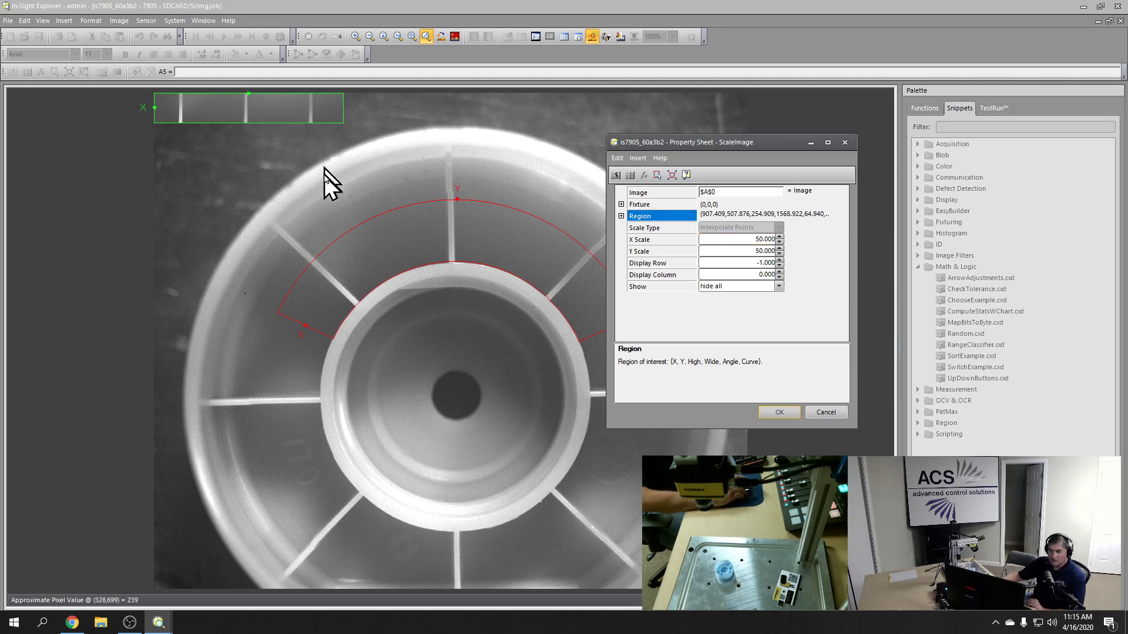
- Set the ScaleImage X Scale to 150 and the Y Scale to 140
{"action": "left_click", "coordinate": [746, 238]}
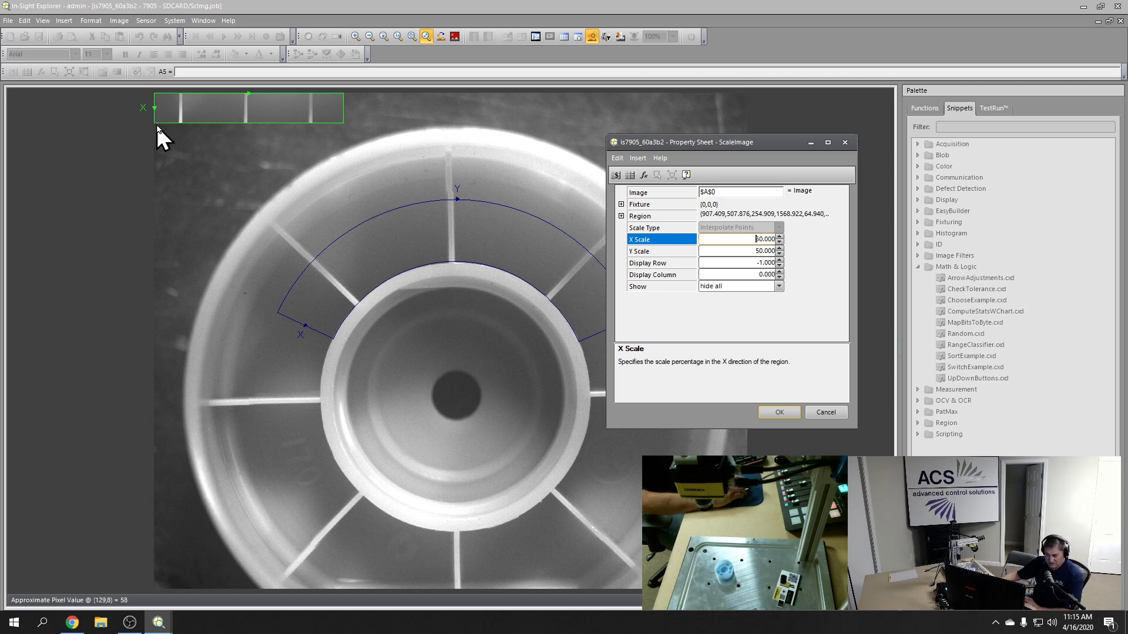
{"action": "left_click", "coordinate": [638, 252]}
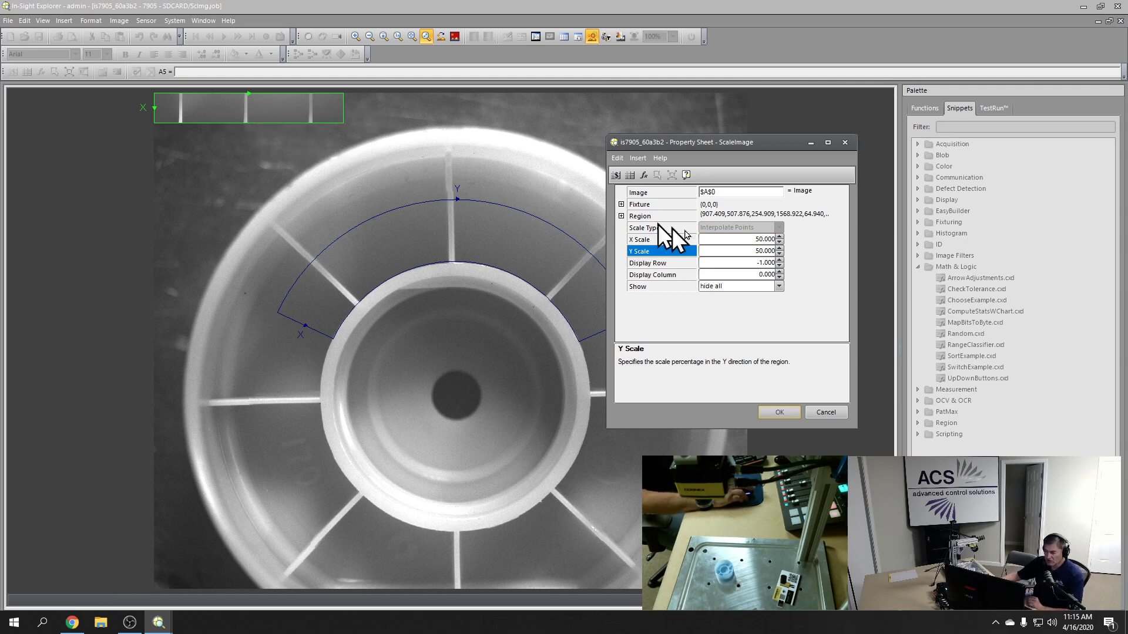
{"action": "left_click", "coordinate": [746, 238]}
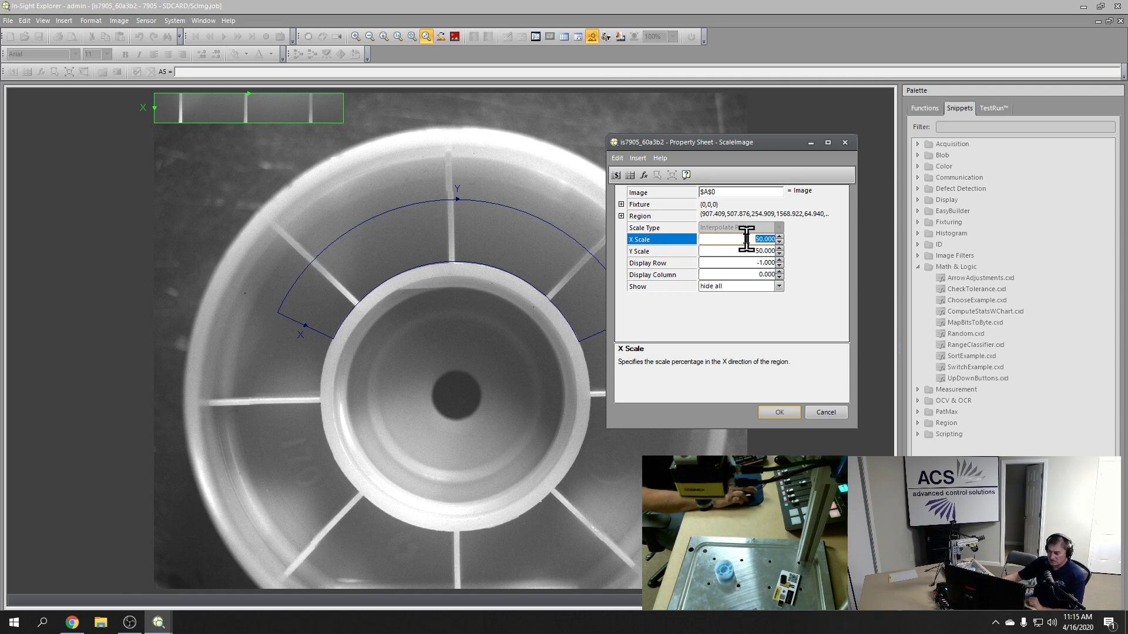
{"action": "type", "text": "15"}
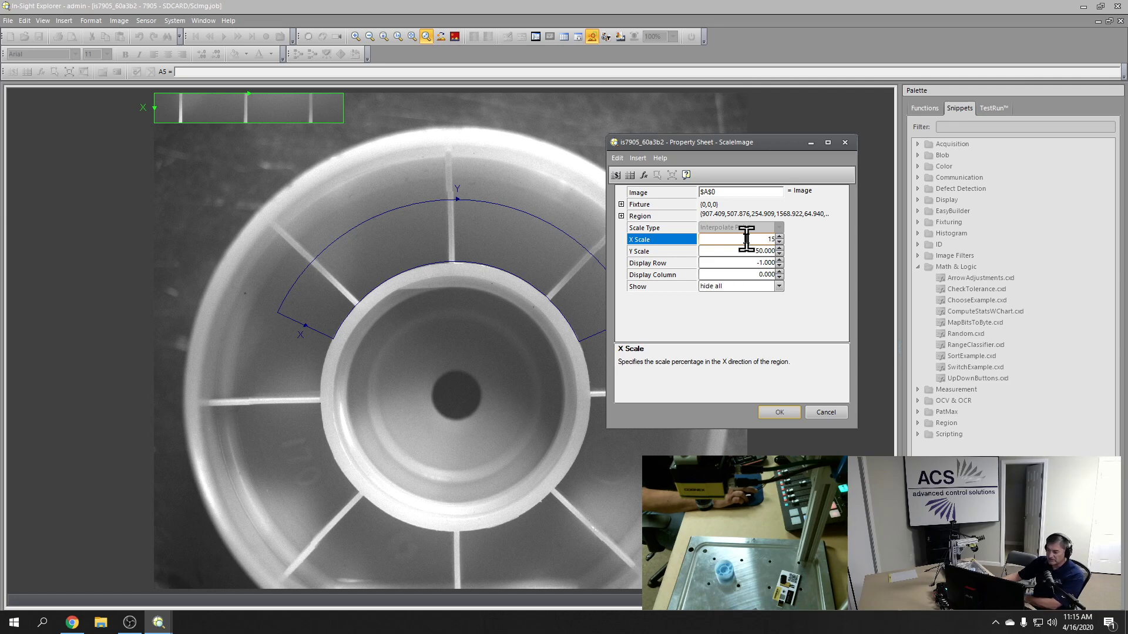
{"action": "type", "text": "0"}
{"action": "left_click", "coordinate": [745, 251]}
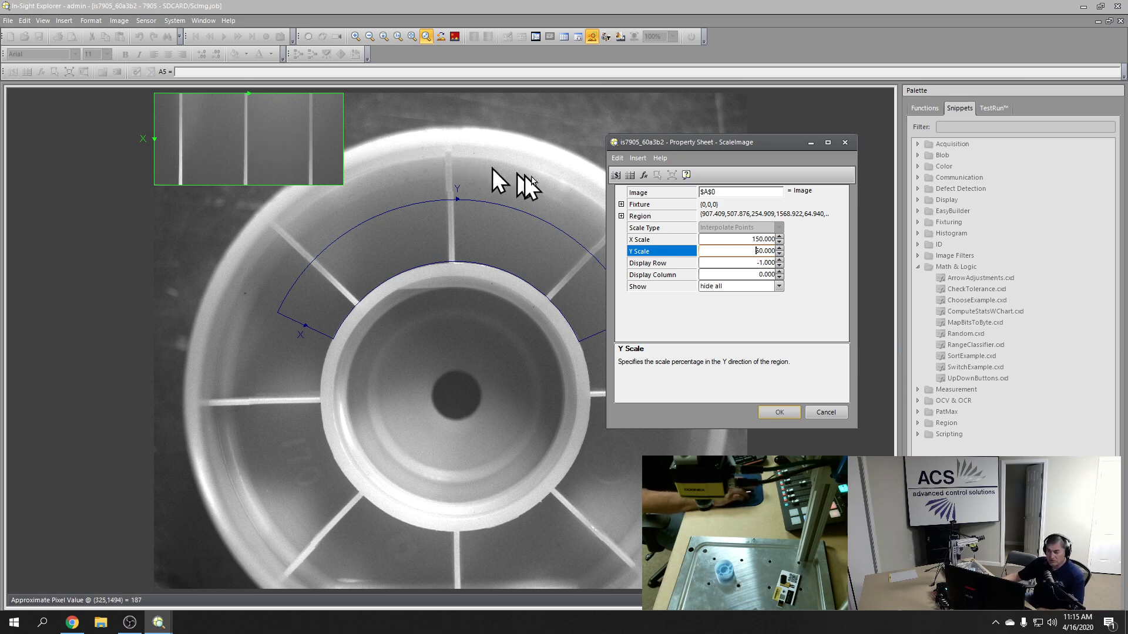
{"action": "double_click", "coordinate": [741, 250]}
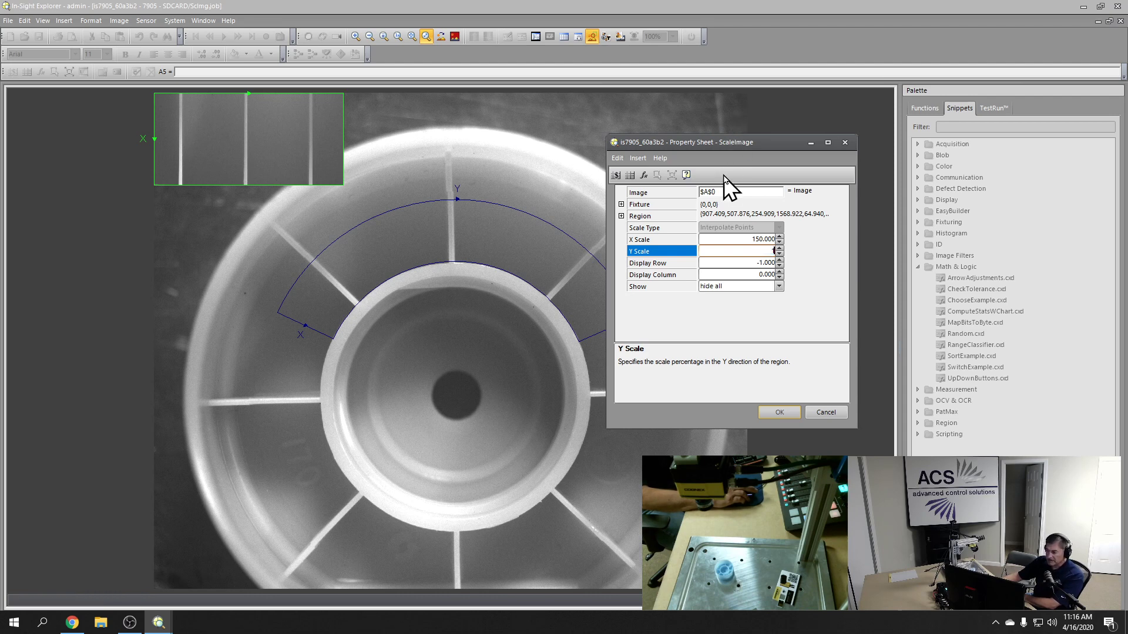
{"action": "left_click", "coordinate": [729, 239]}
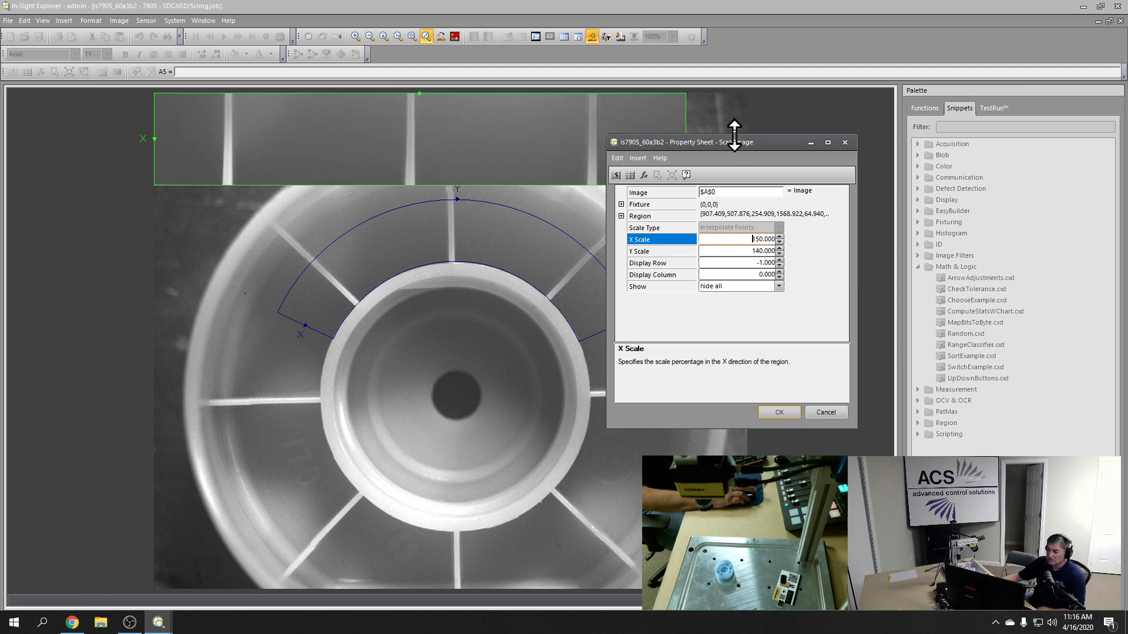
- Move the property sheet clear of the unwrapped image and set the Y Scale to 100
{"action": "left_click_drag", "start_coordinate": [739, 148], "coordinate": [920, 102]}
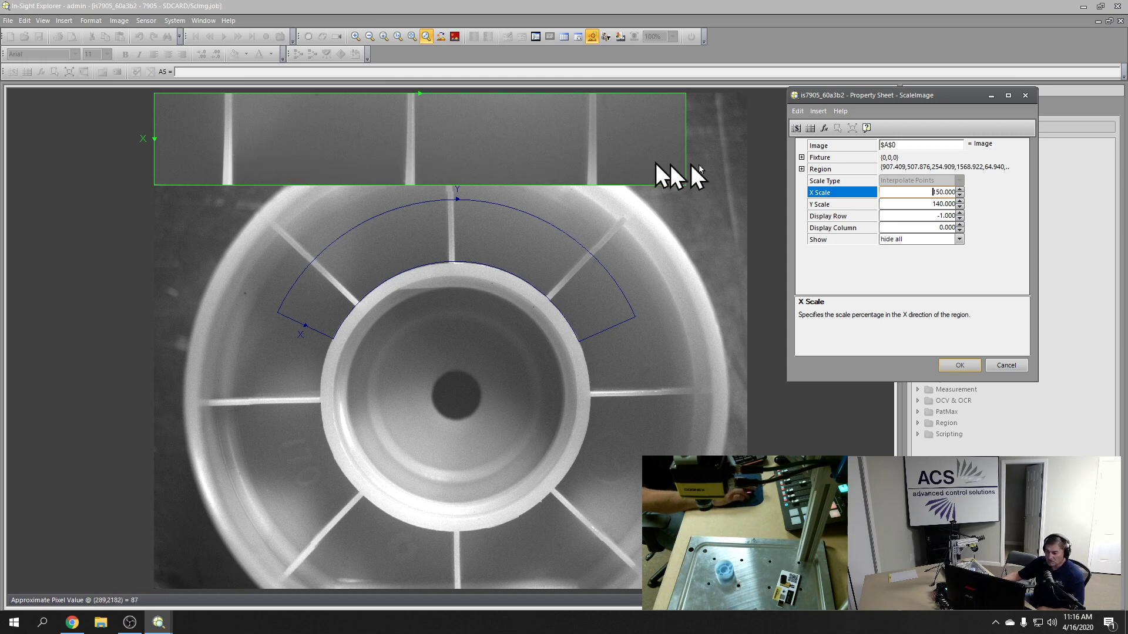
{"action": "left_click", "coordinate": [896, 203]}
{"action": "double_click", "coordinate": [894, 200]}
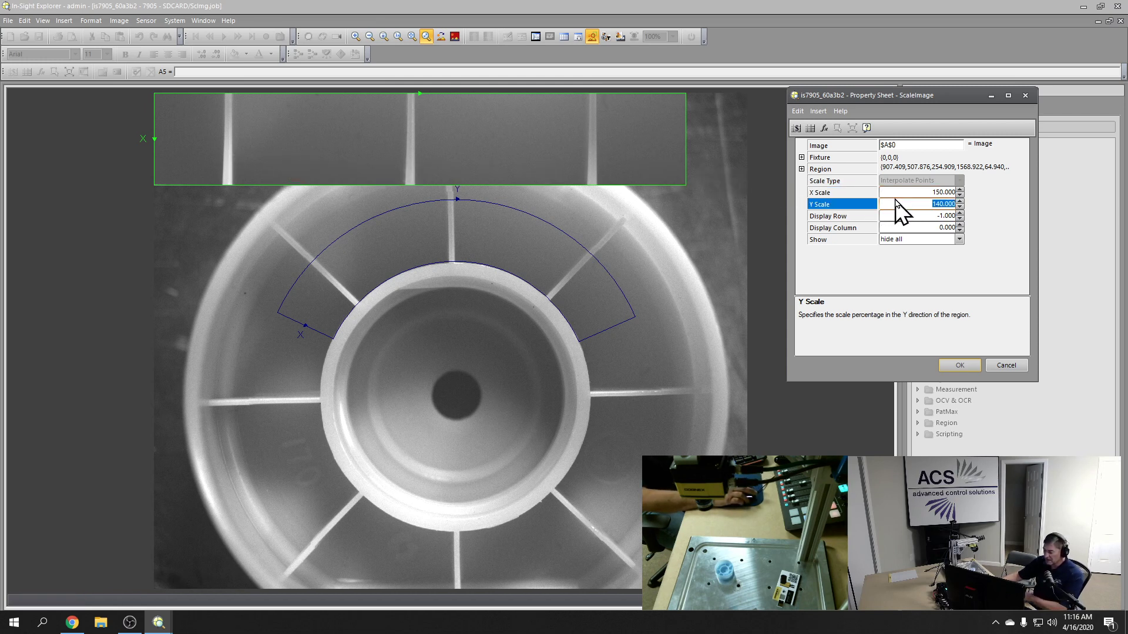
{"action": "type", "text": "100"}
{"action": "left_click", "coordinate": [862, 191]}
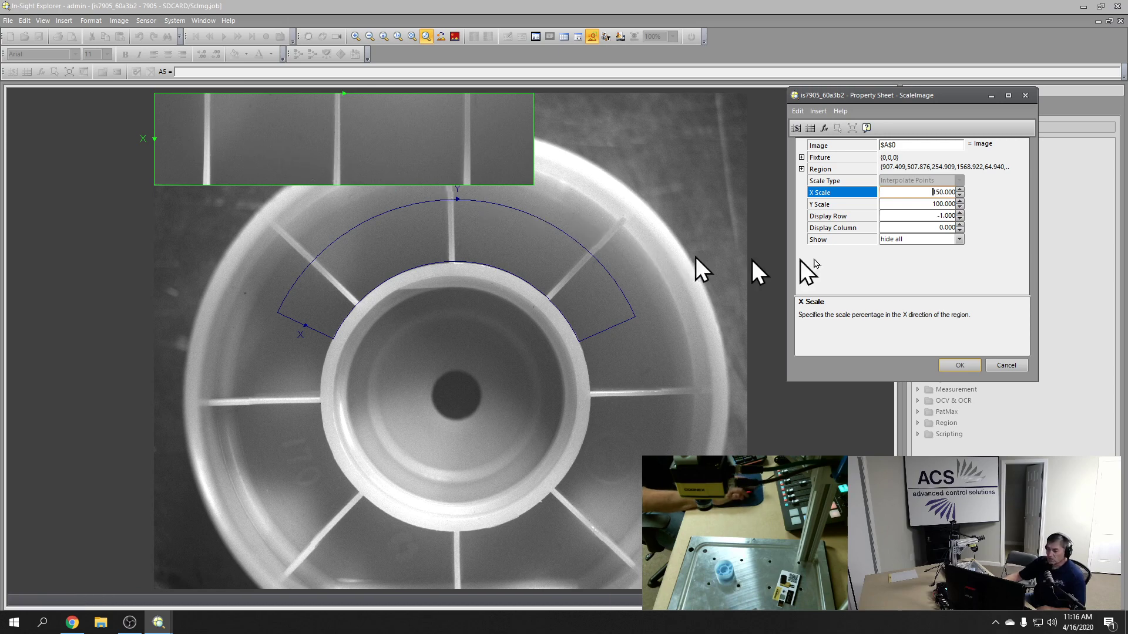
- Set ScaleImage to show result graphics only, accept the properties, and restore the spreadsheet overlay
{"action": "left_click", "coordinate": [902, 241]}
{"action": "left_click", "coordinate": [900, 261]}
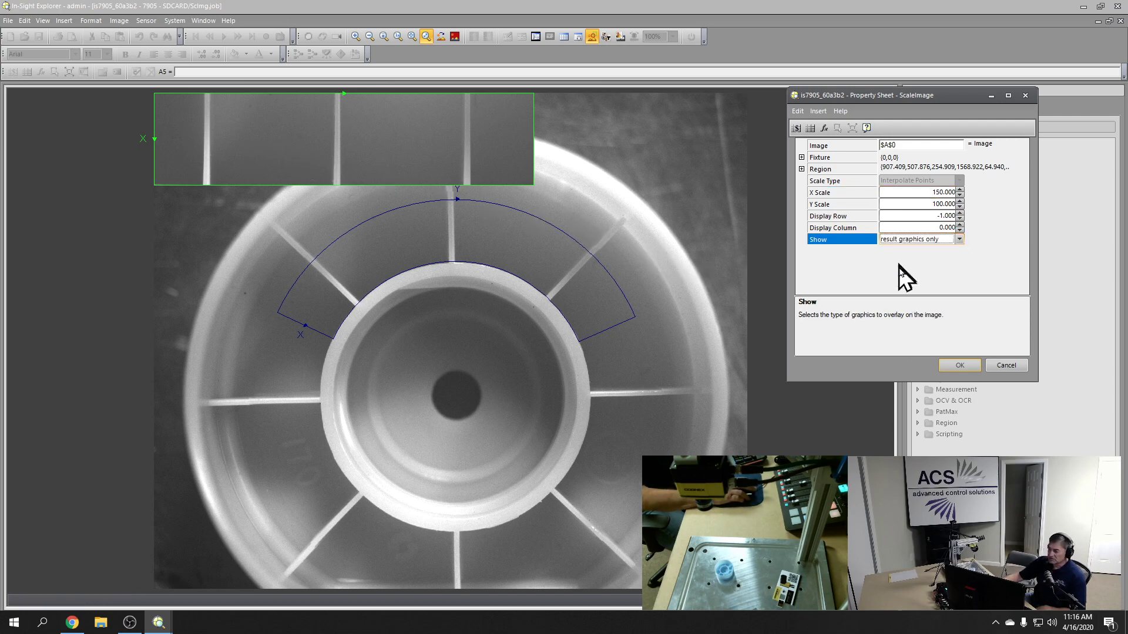
{"action": "left_click", "coordinate": [968, 366]}
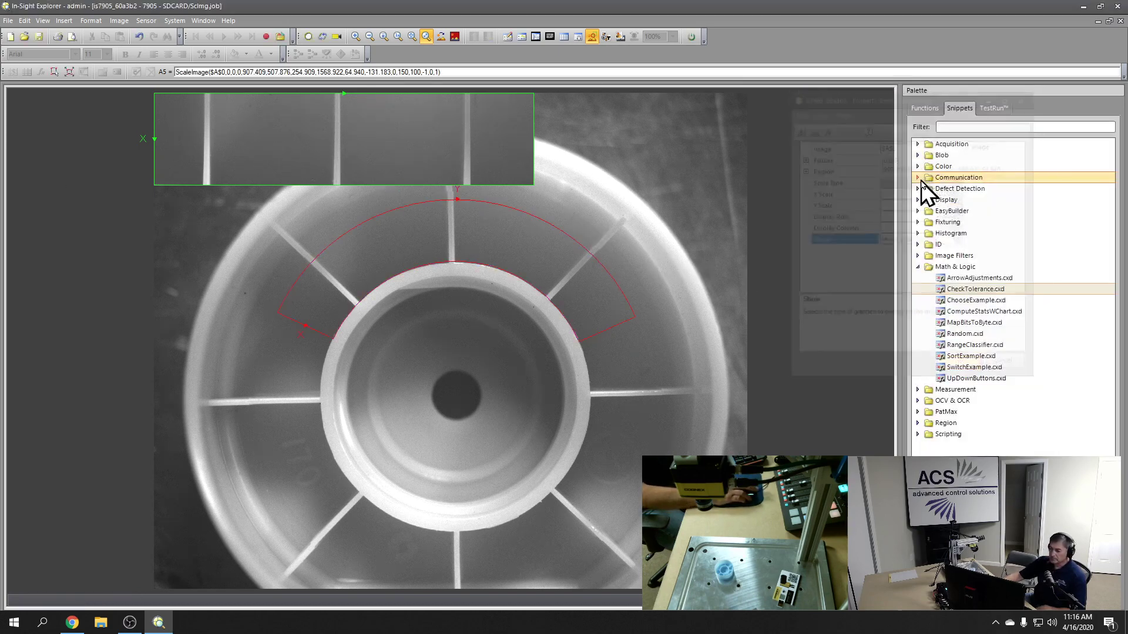
{"action": "left_click", "coordinate": [563, 37]}
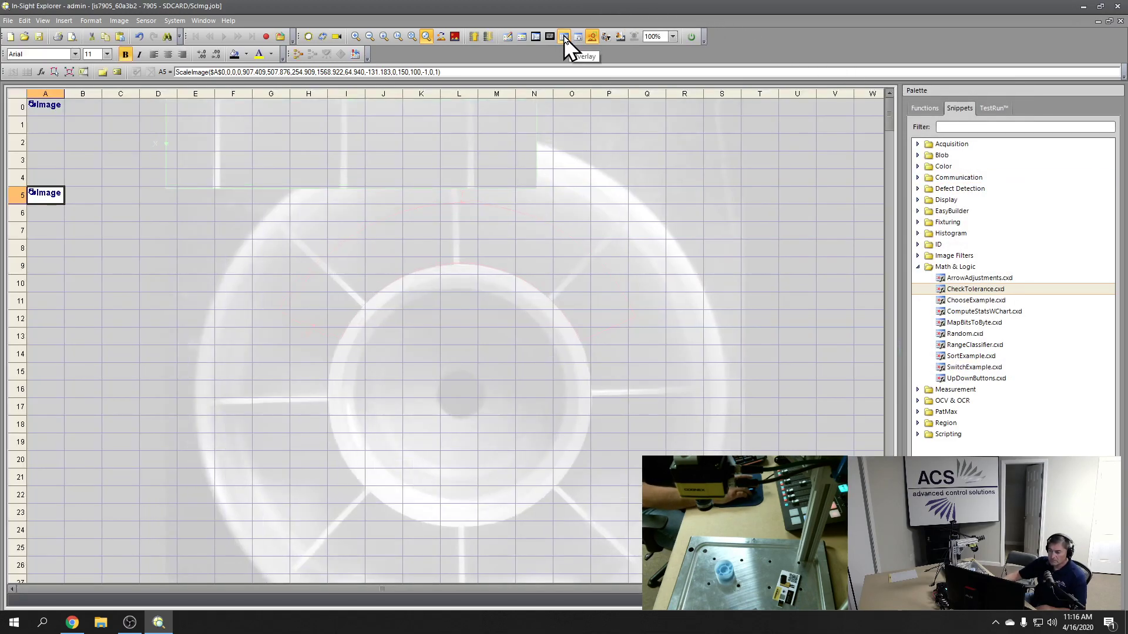
- Move the ScaleImage function from cell A5 to cell A10
{"action": "left_click", "coordinate": [45, 284]}
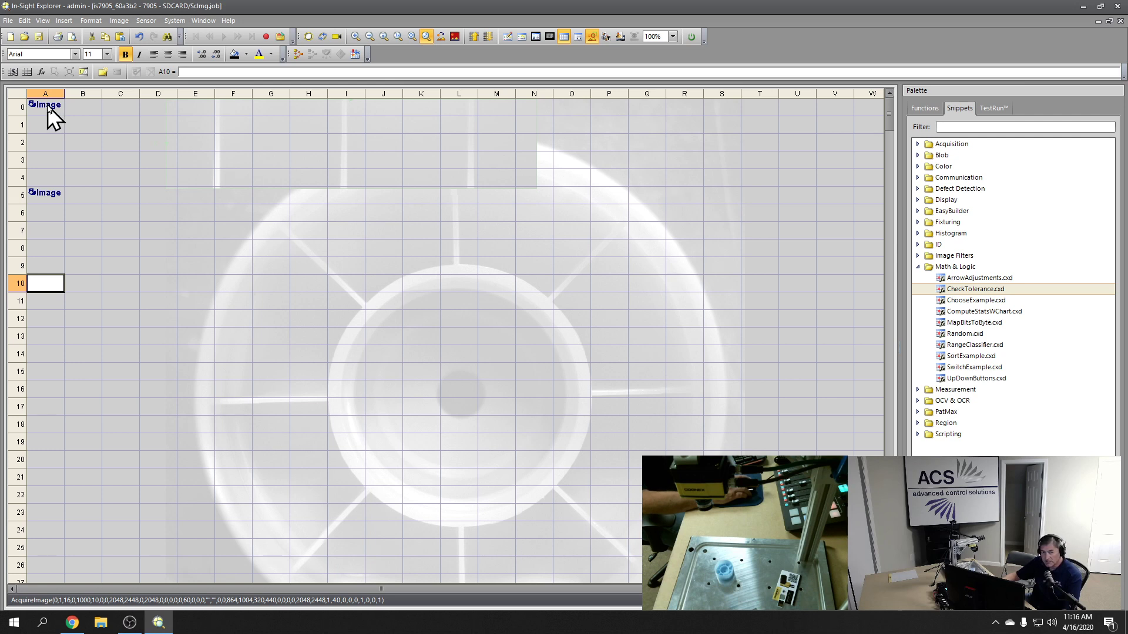
{"action": "left_click", "coordinate": [45, 198]}
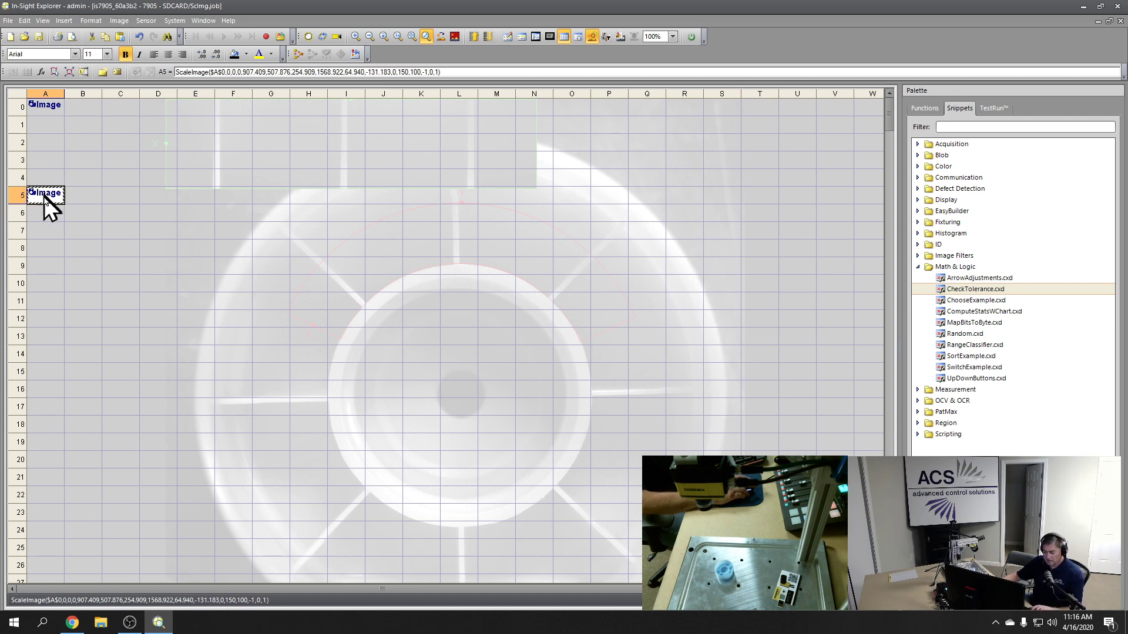
{"action": "left_click", "coordinate": [46, 284]}
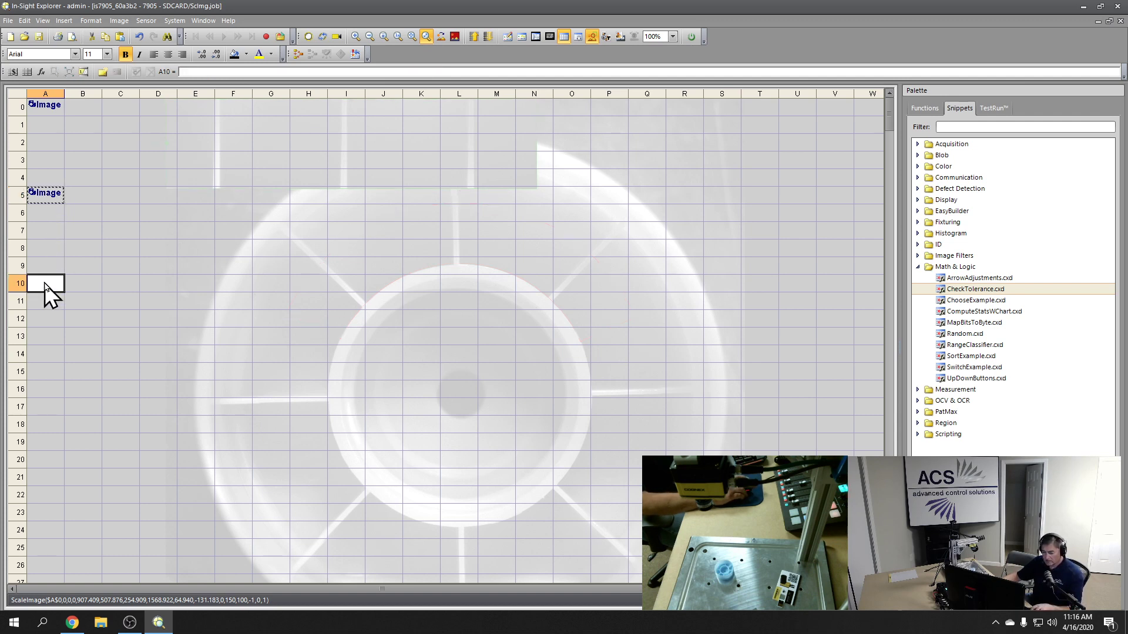
{"action": "key", "text": "ctrl+v"}
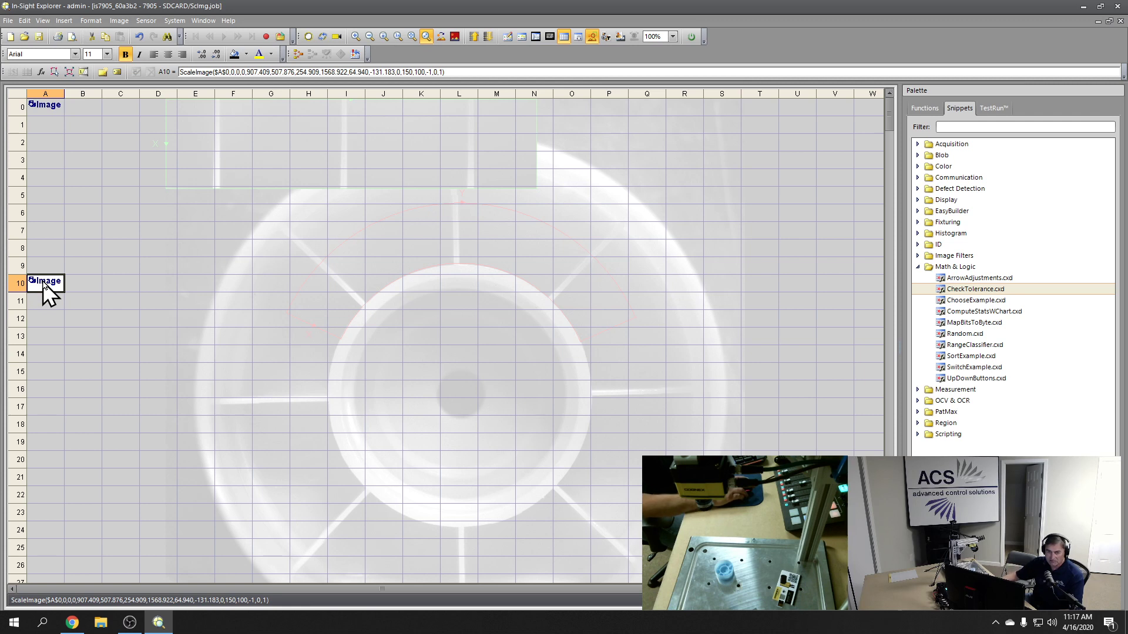
- Insert the Measurement snippet that determines the distance between the midpoints of two lines, starting at cell A15
{"action": "left_click", "coordinate": [39, 370]}
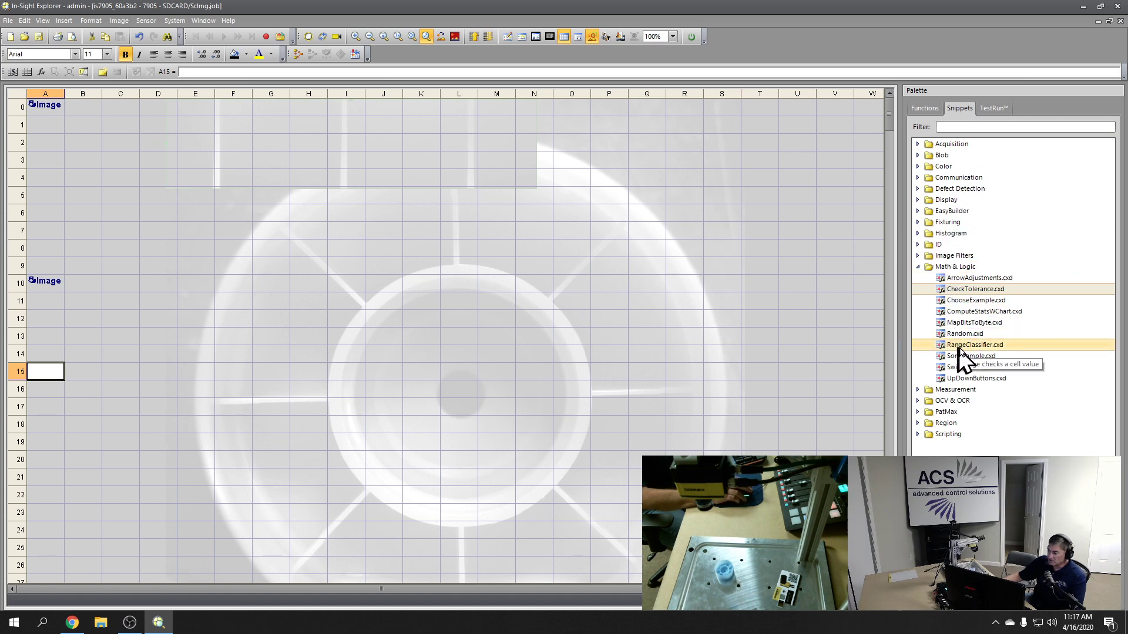
{"action": "left_click", "coordinate": [918, 390]}
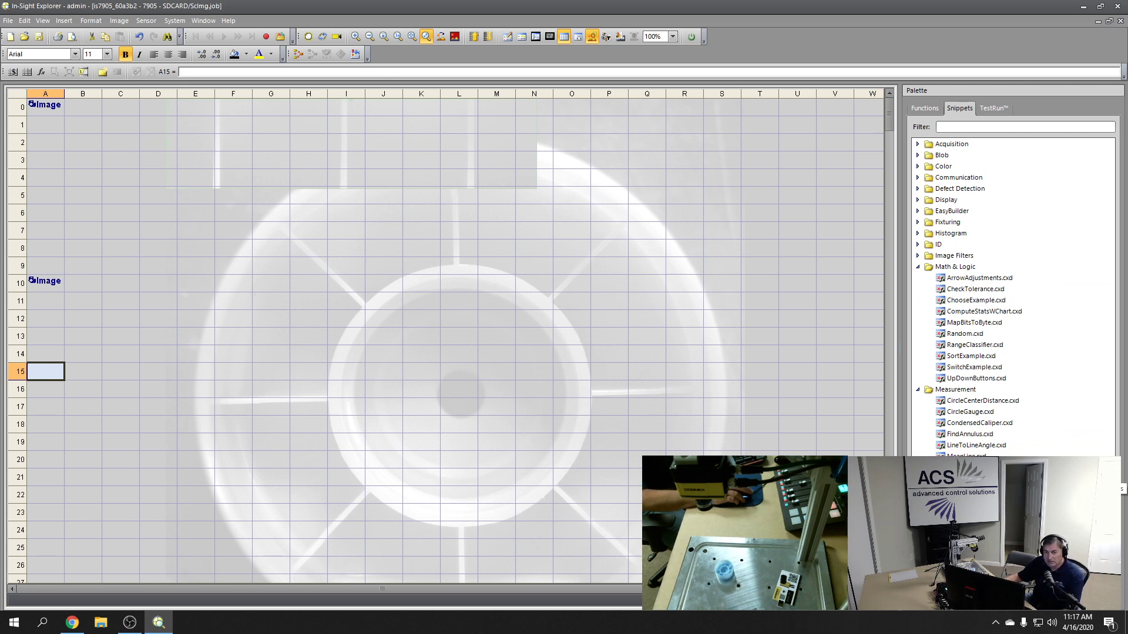
{"action": "left_click_drag", "start_coordinate": [652, 555], "coordinate": [55, 379]}
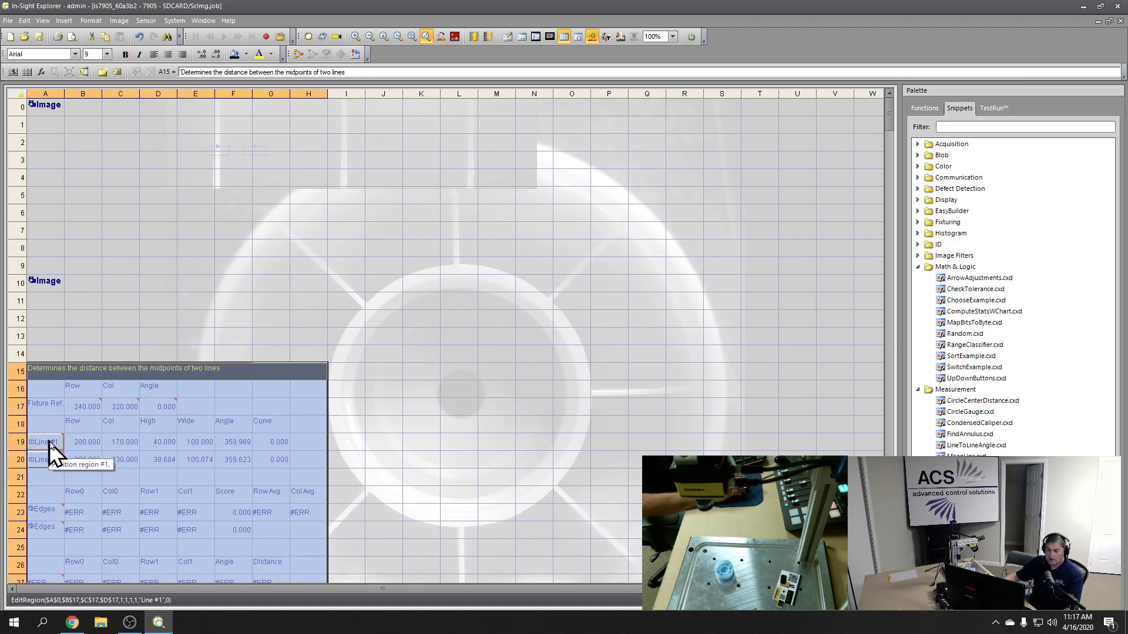
{"action": "left_click", "coordinate": [45, 425]}
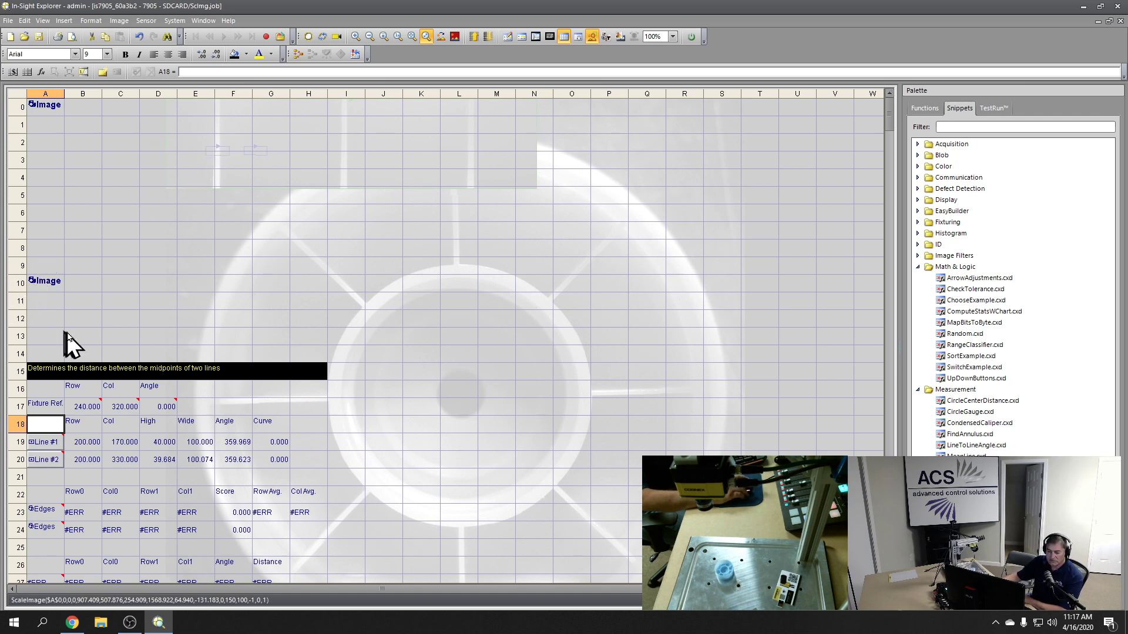
- Change the image reference in the Line #1 and Line #2 EditRegion formulas (A19 and A20) to $A$10
{"action": "key", "text": "Down"}
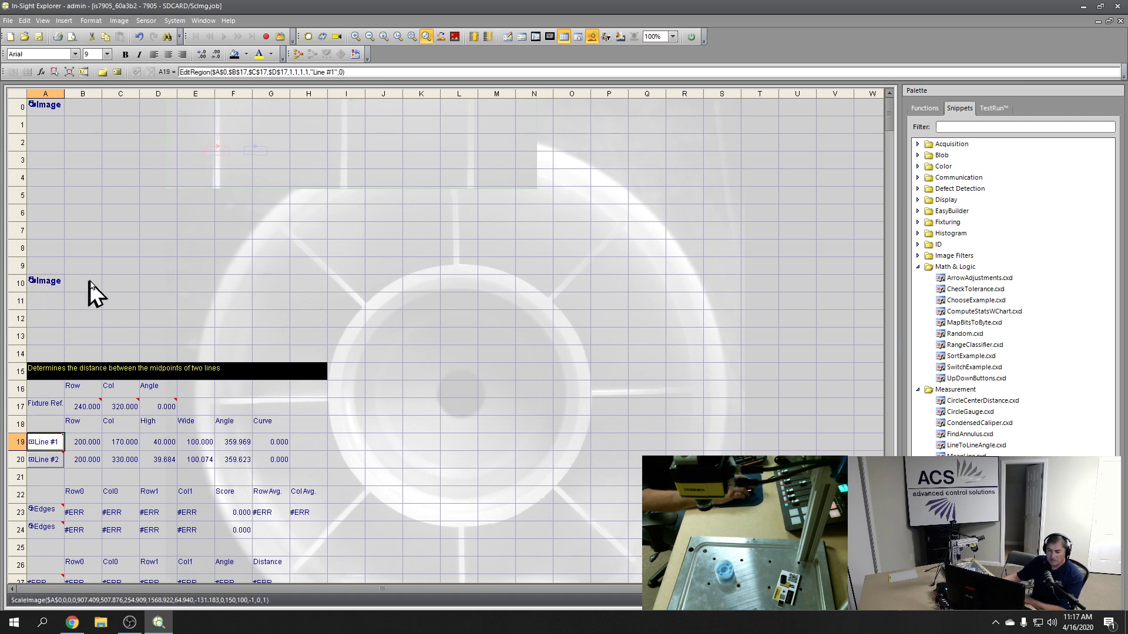
{"action": "left_click", "coordinate": [225, 73]}
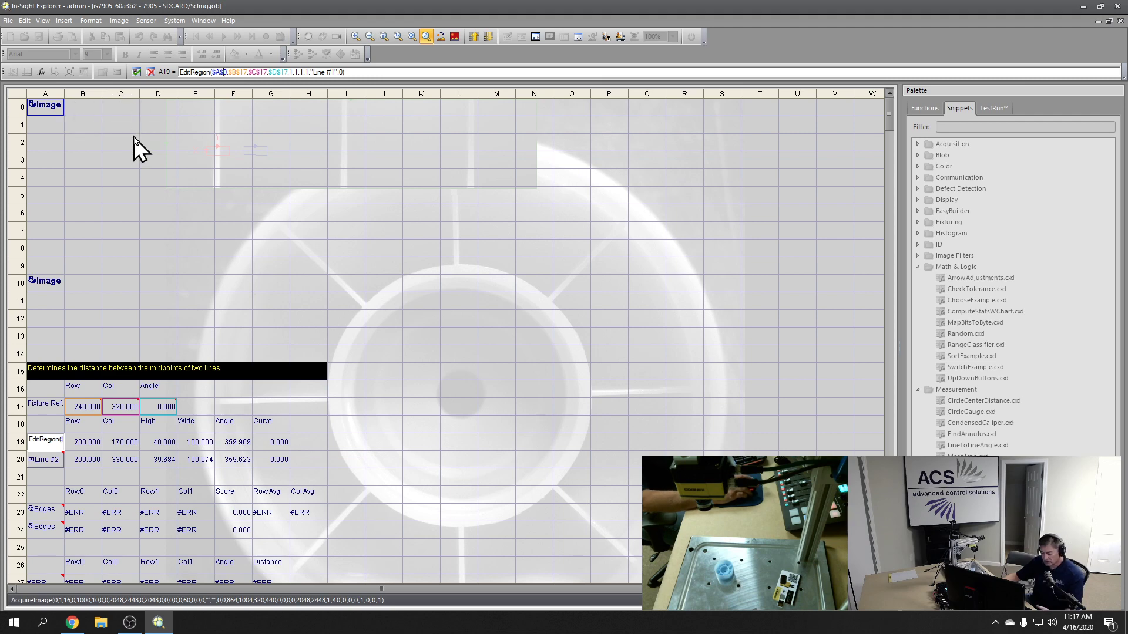
{"action": "type", "text": "1"}
{"action": "key", "text": "Return"}
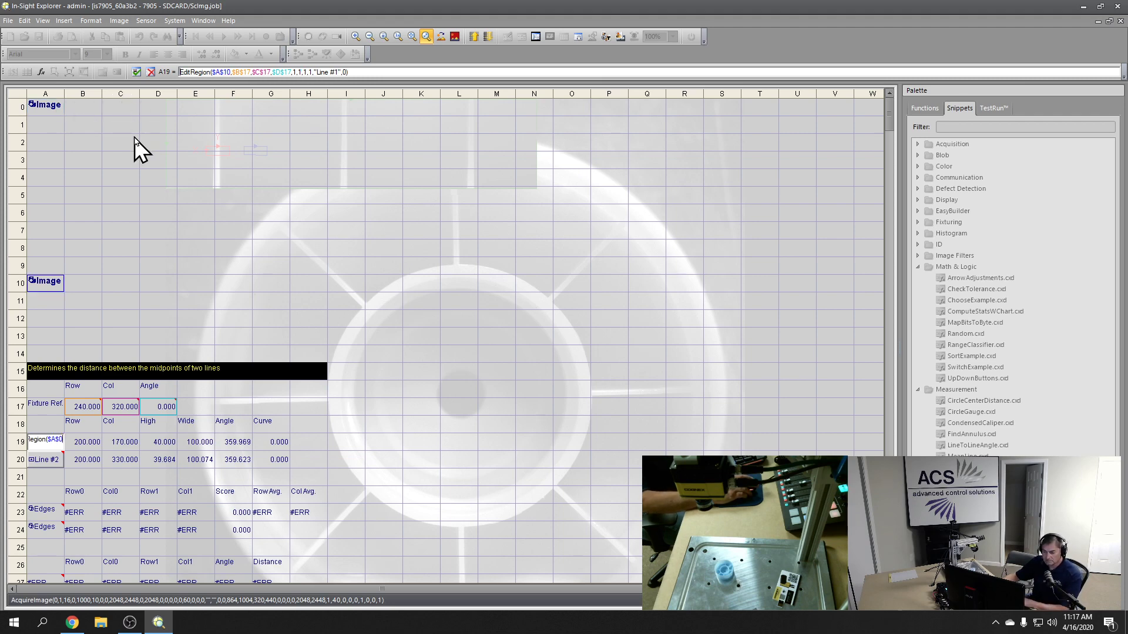
{"action": "key", "text": "Down"}
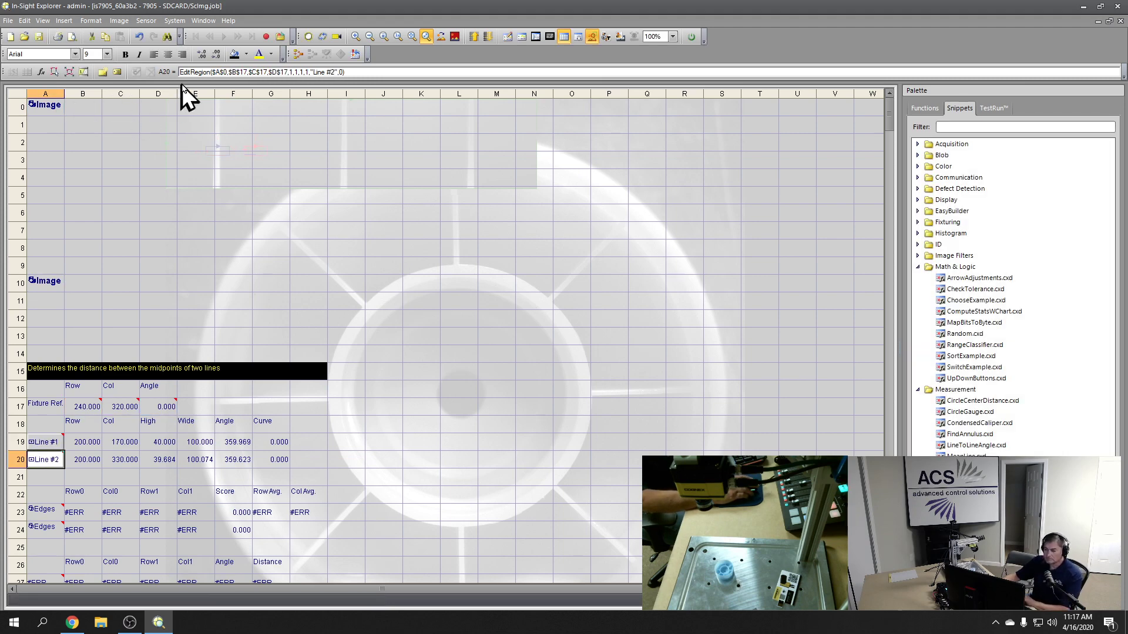
{"action": "left_click", "coordinate": [224, 71]}
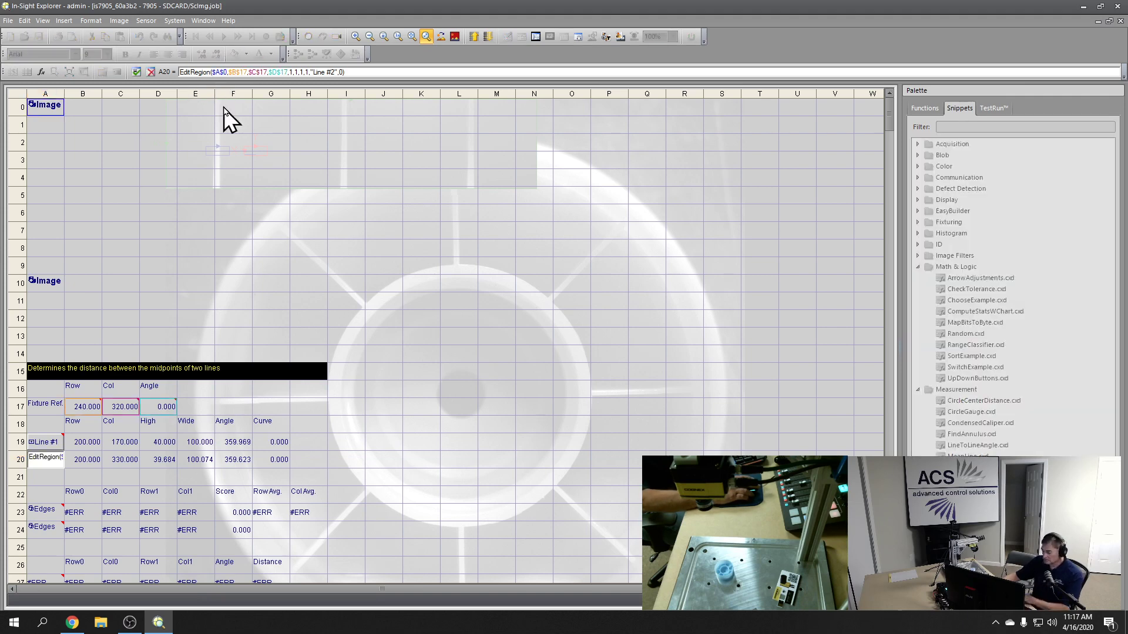
{"action": "type", "text": "1"}
{"action": "key", "text": "Return"}
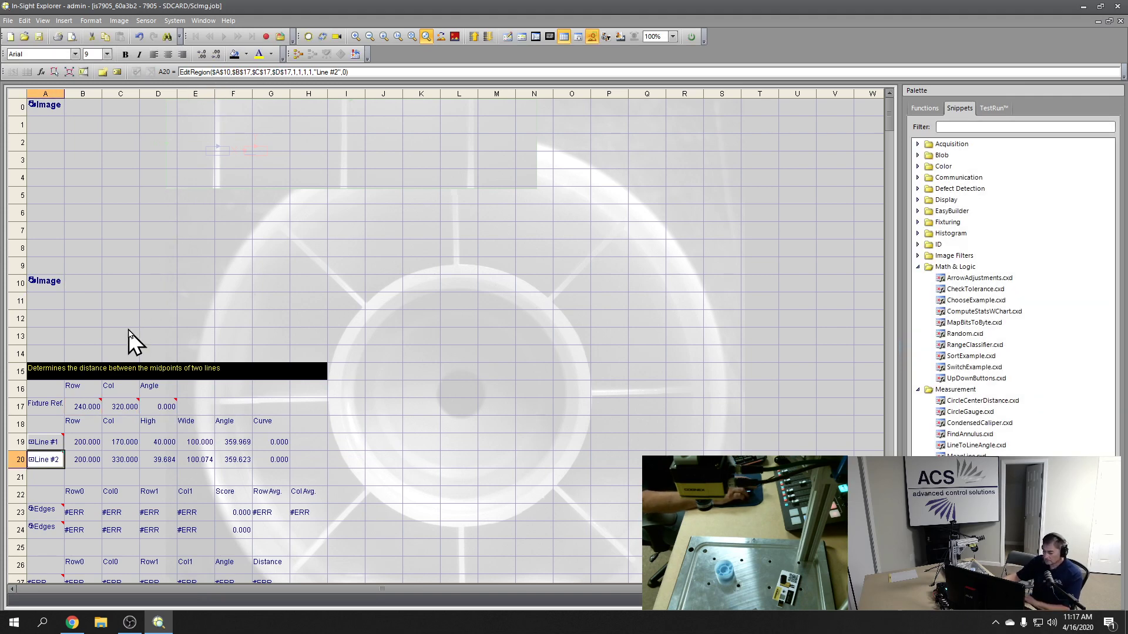
- Change the image reference in both FindLine formulas (A23 and A24) to $A$10
{"action": "key", "text": "Down"}
{"action": "key", "text": "Down"}
{"action": "key", "text": "Down"}
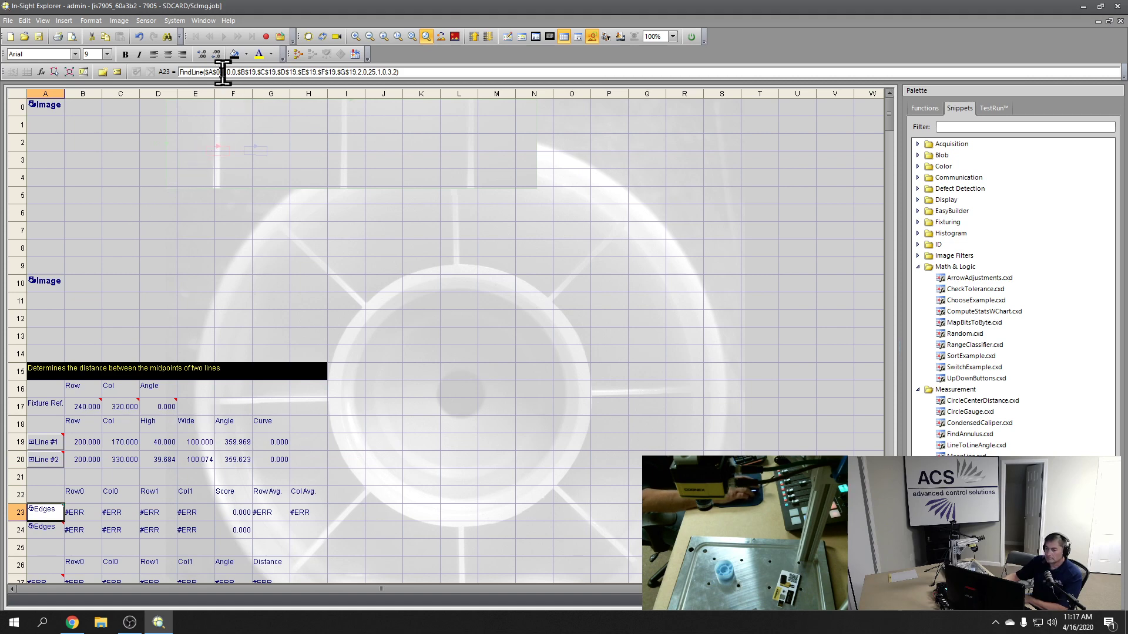
{"action": "left_click", "coordinate": [223, 72]}
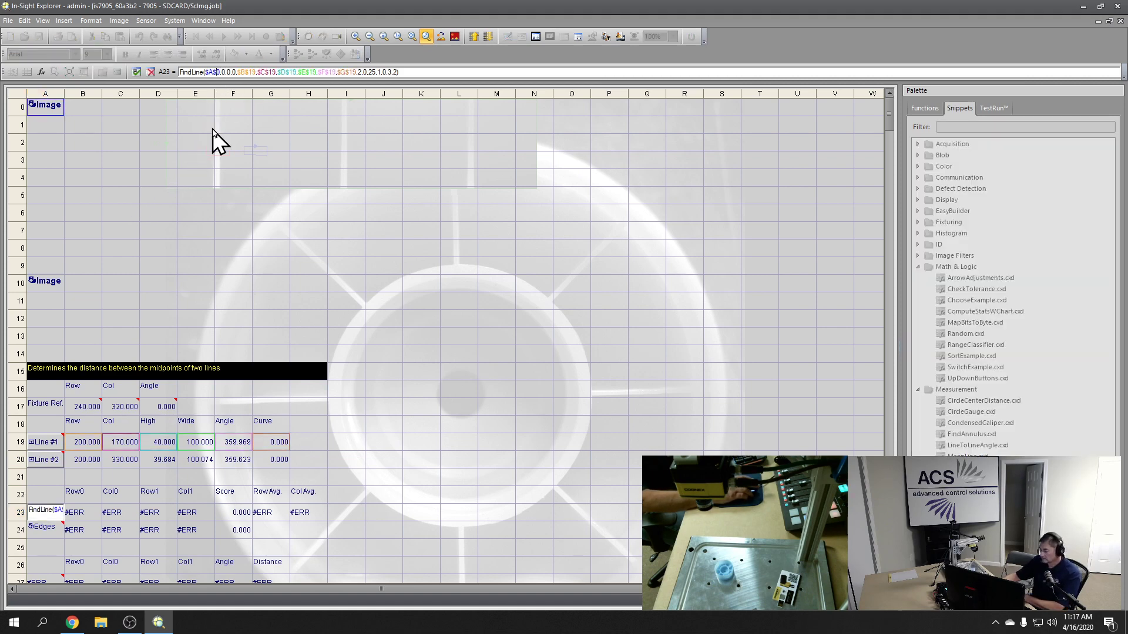
{"action": "type", "text": "1"}
{"action": "key", "text": "Return"}
{"action": "key", "text": "Down"}
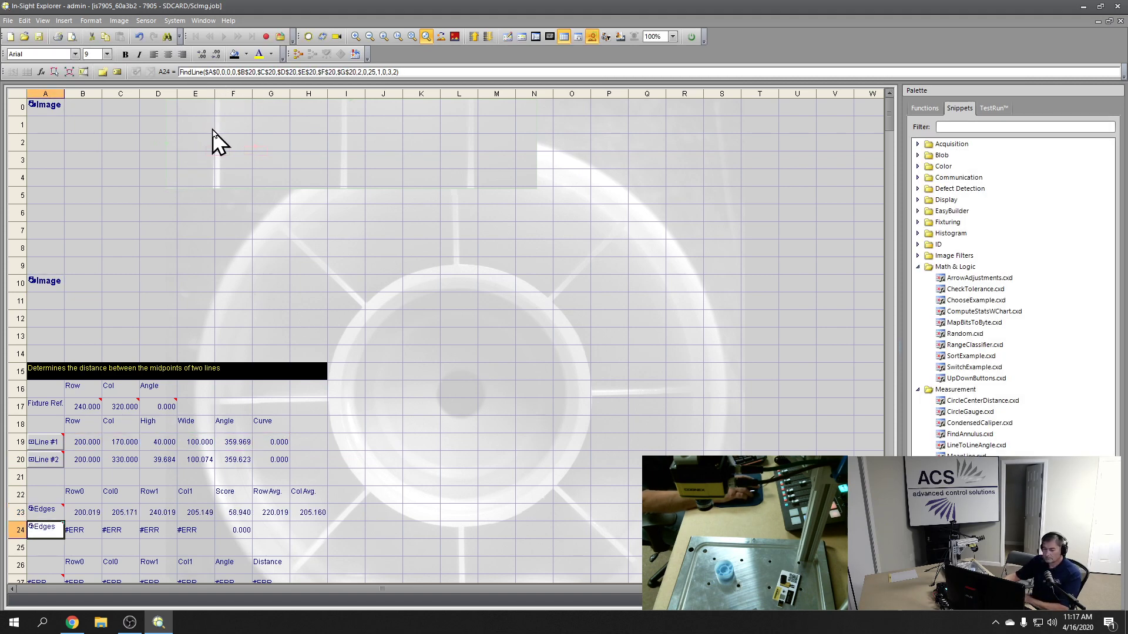
{"action": "left_click", "coordinate": [217, 71]}
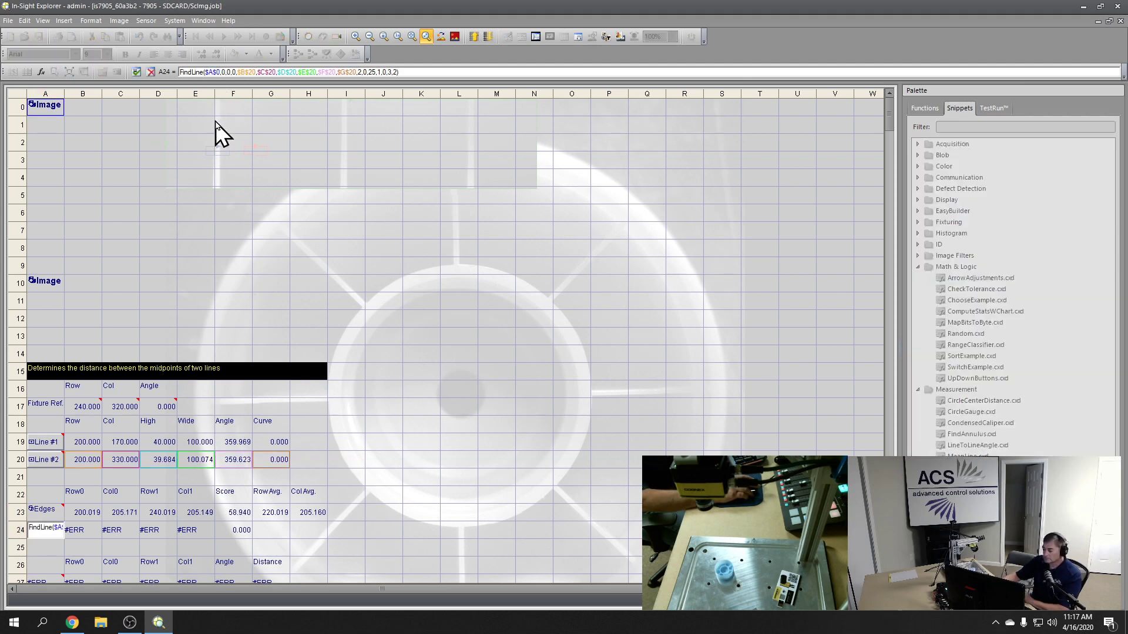
{"action": "type", "text": "1"}
{"action": "key", "text": "Return"}
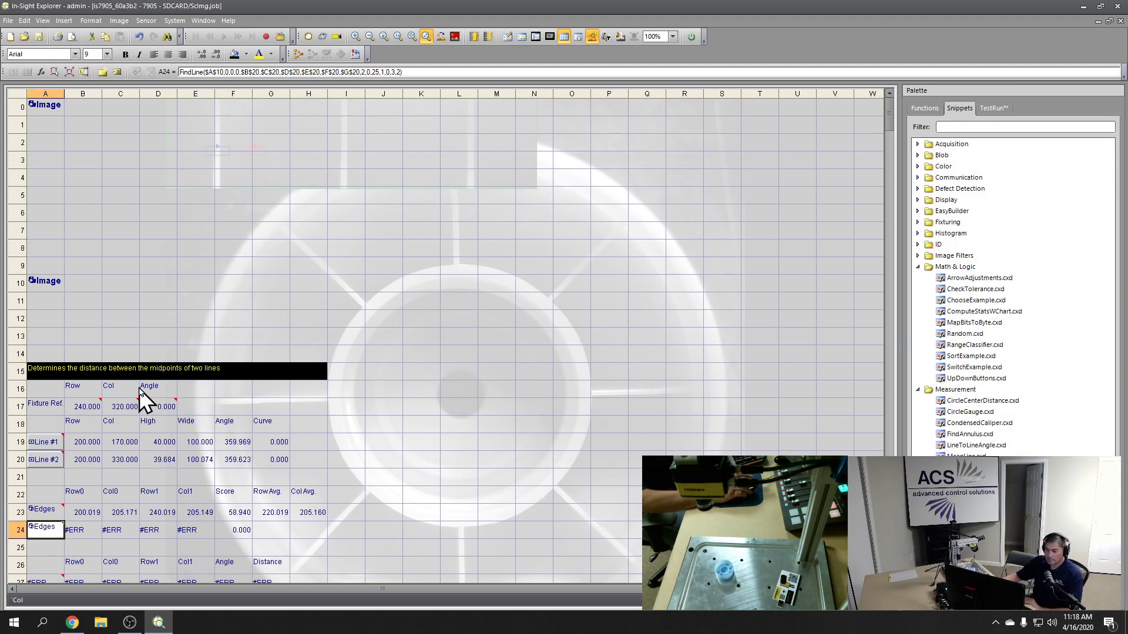
- Fit the Line #1 region around the first rib of the unwrapped image, about 333 high by 214 wide
{"action": "double_click", "coordinate": [49, 448]}
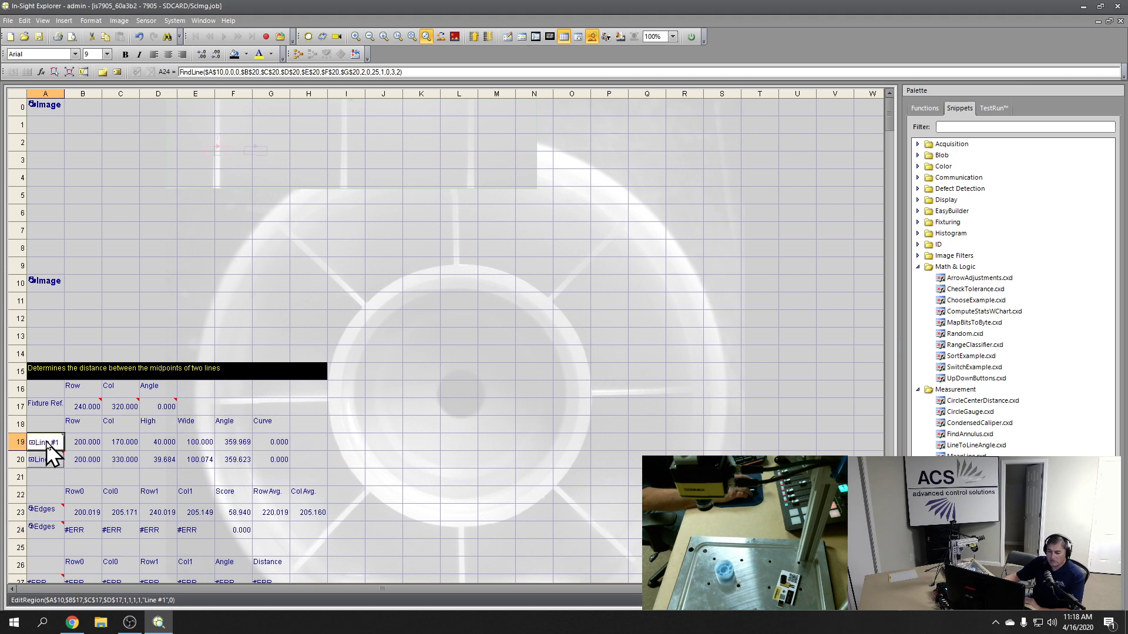
{"action": "left_click_drag", "start_coordinate": [210, 143], "coordinate": [210, 99]}
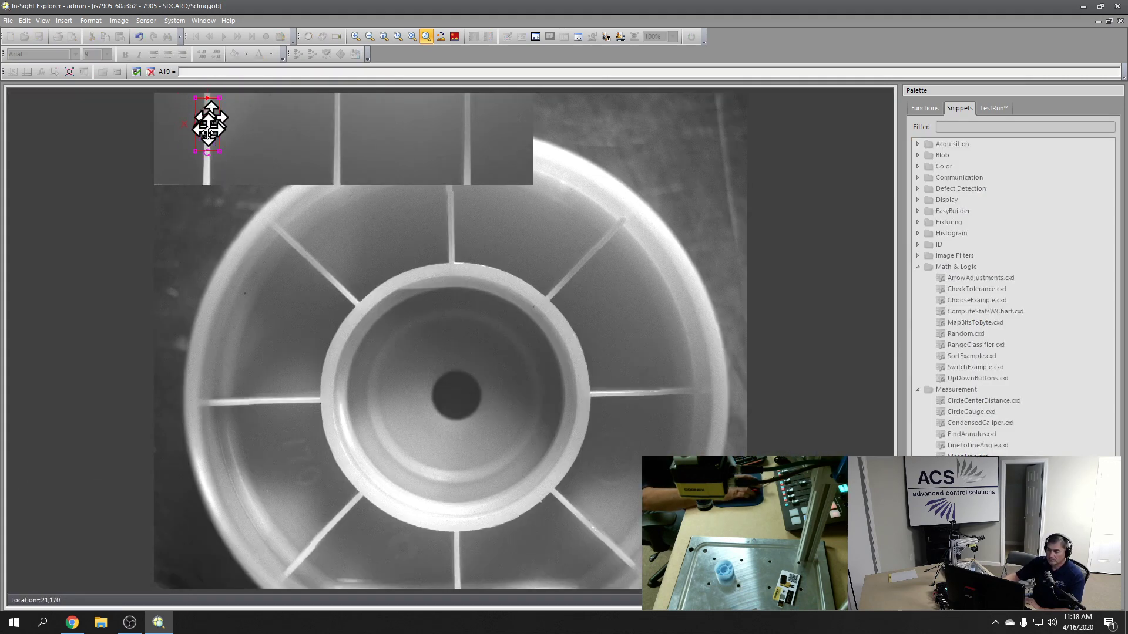
{"action": "left_click_drag", "start_coordinate": [211, 151], "coordinate": [232, 165]}
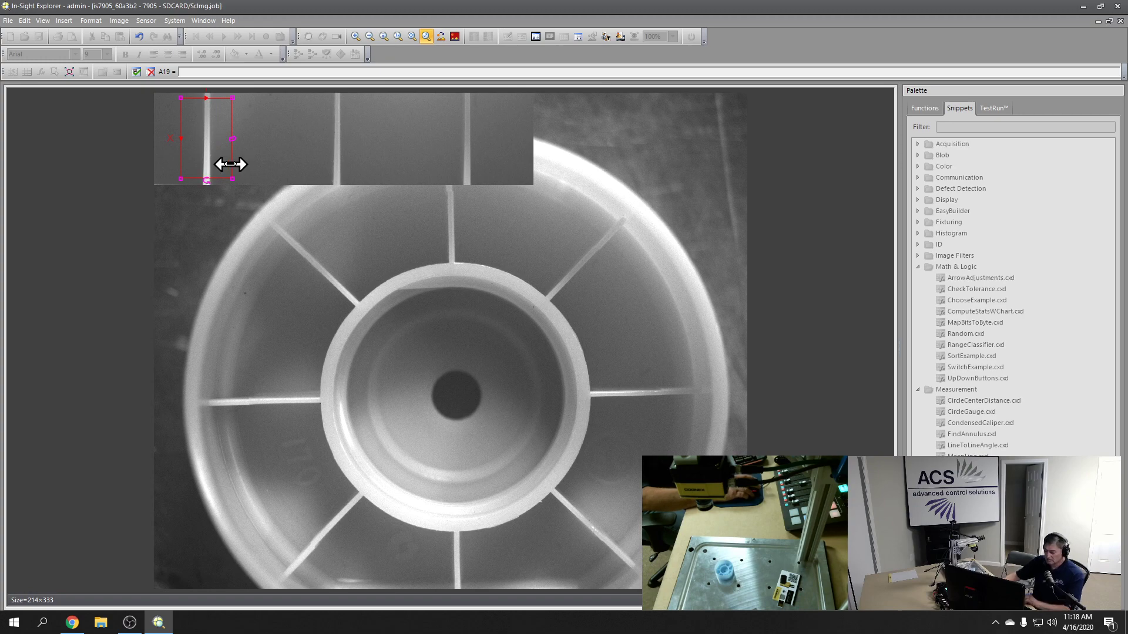
{"action": "key", "text": "Return"}
- Move the Line #2 region onto the third rib of the unwrapped image, about 285 high by 267 wide, and select the Dist cell A27
{"action": "double_click", "coordinate": [60, 454]}
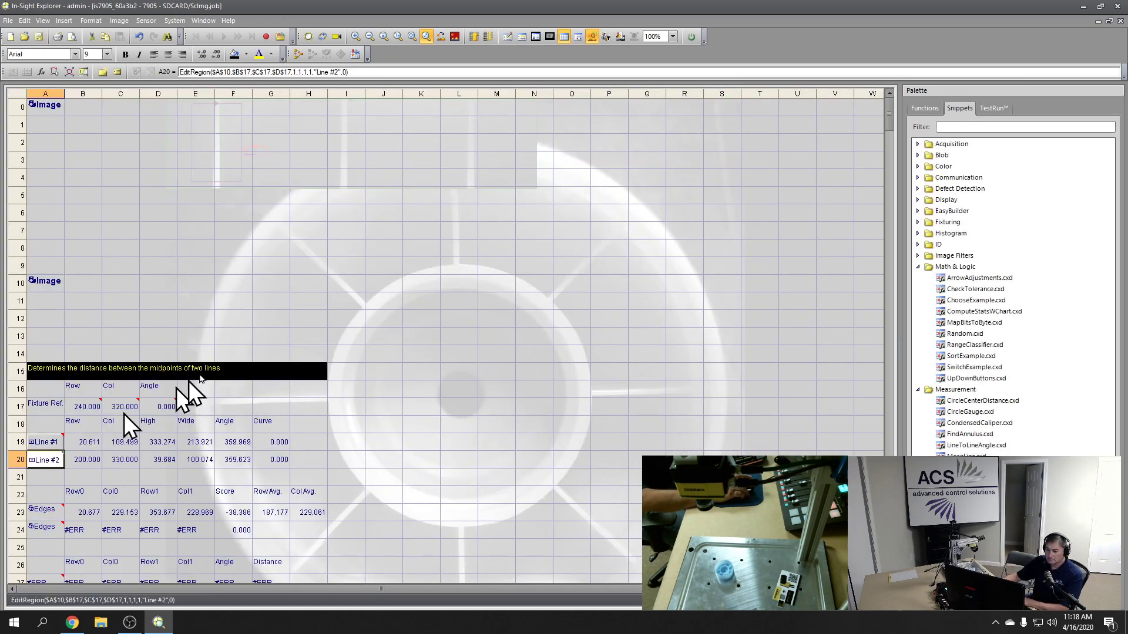
{"action": "left_click_drag", "start_coordinate": [253, 145], "coordinate": [436, 161]}
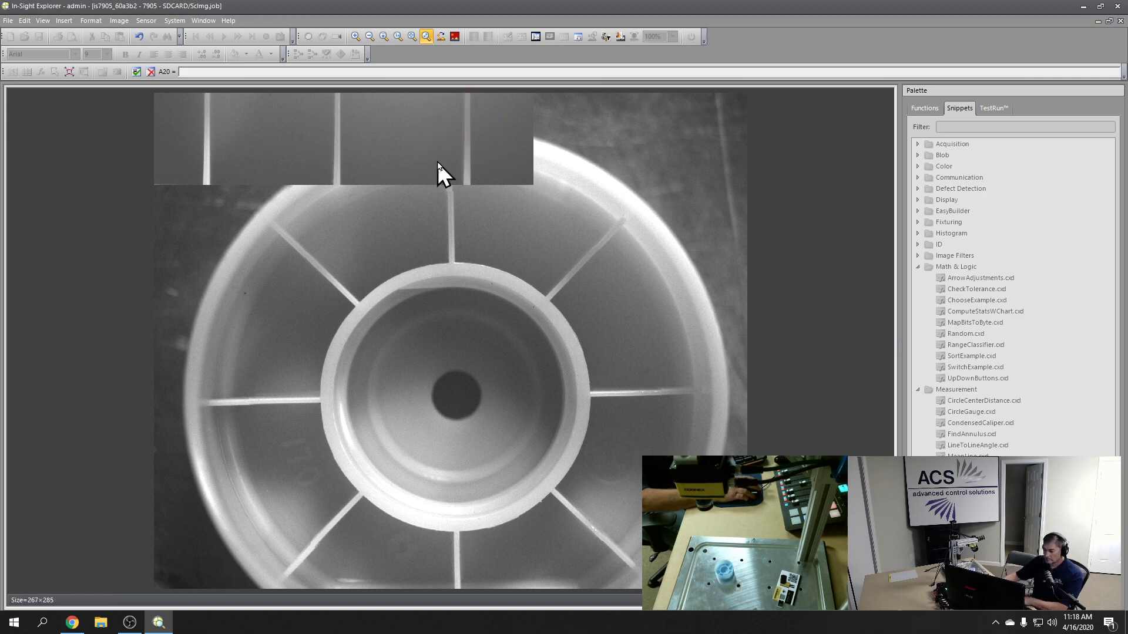
{"action": "key", "text": "Return"}
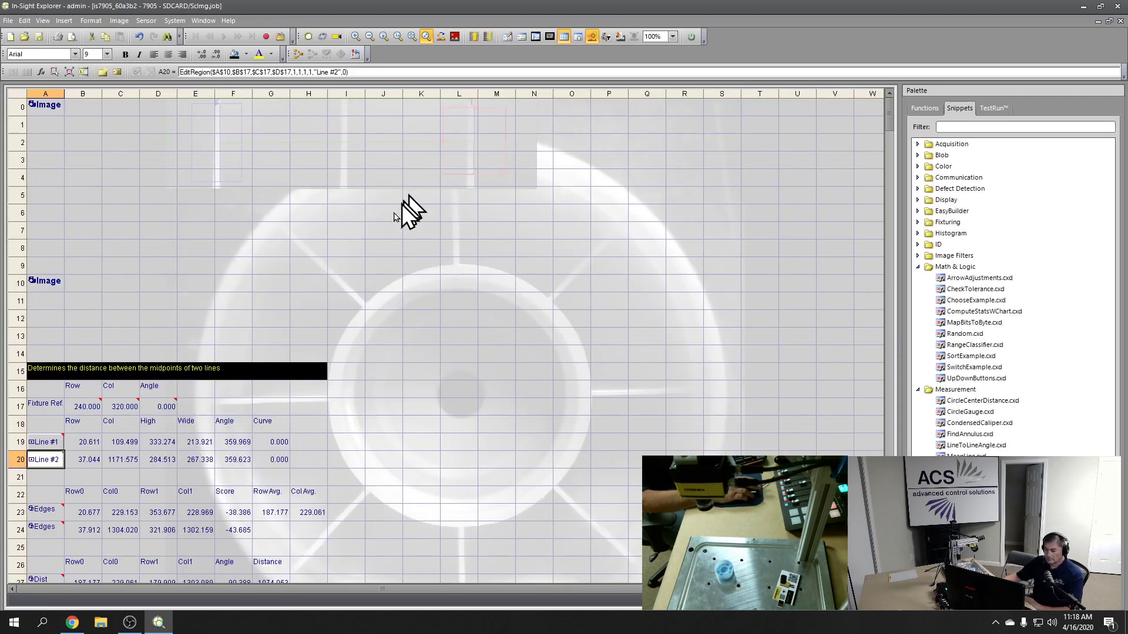
{"action": "left_click", "coordinate": [55, 577]}
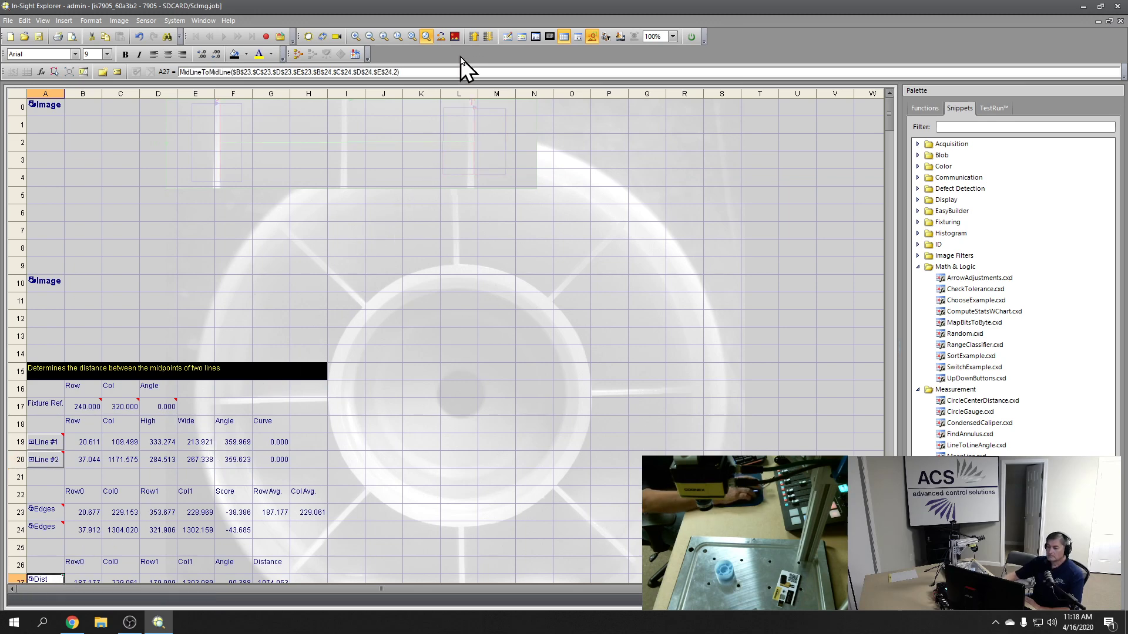
- Extend the Line #2 region downward along the third rib to a height of about 318
{"action": "double_click", "coordinate": [46, 461]}
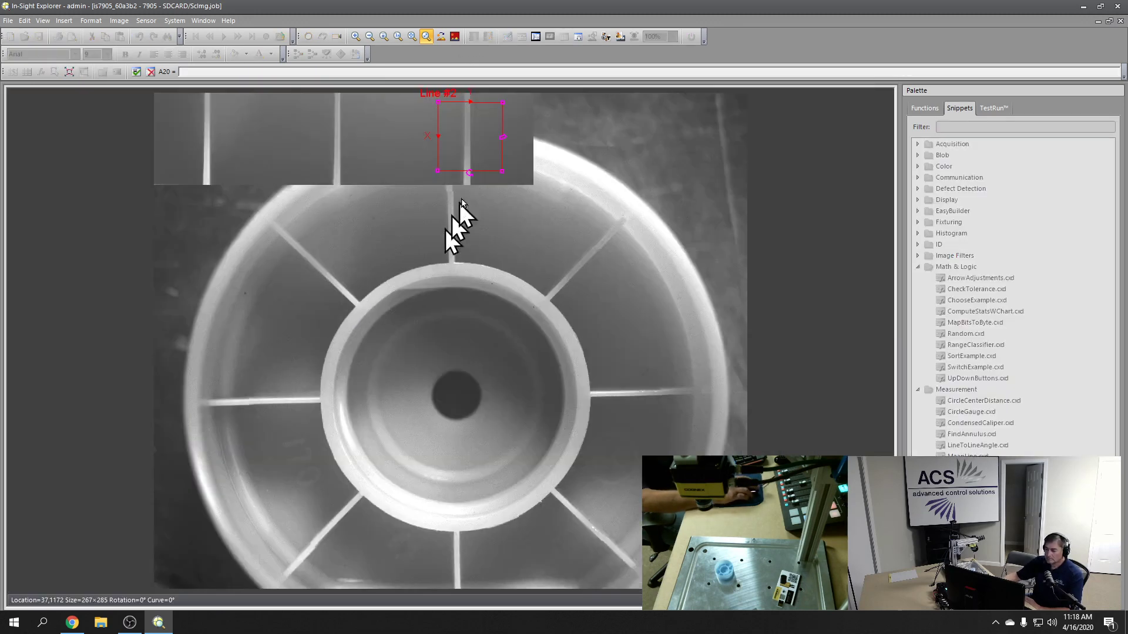
{"action": "left_click_drag", "start_coordinate": [483, 171], "coordinate": [483, 179]}
{"action": "key", "text": "Return"}
- Select the Dist cell A27, examine its distance graphic on the image without the spreadsheet overlay, then restore the overlay and select cell A5
{"action": "left_click", "coordinate": [45, 577]}
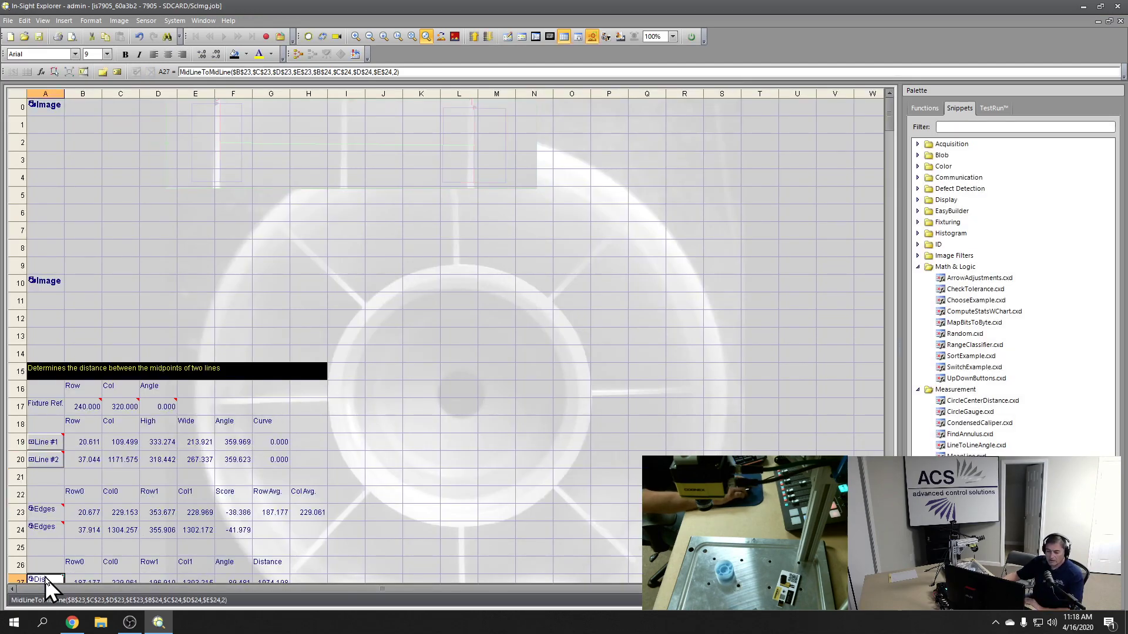
{"action": "left_click", "coordinate": [564, 37]}
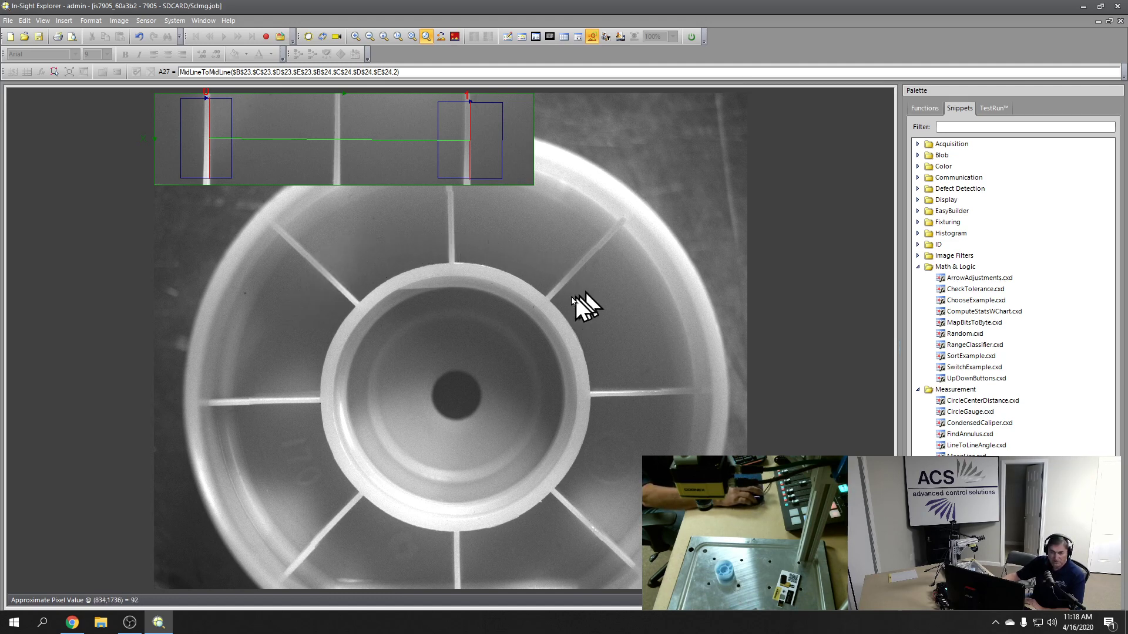
{"action": "left_click", "coordinate": [564, 37]}
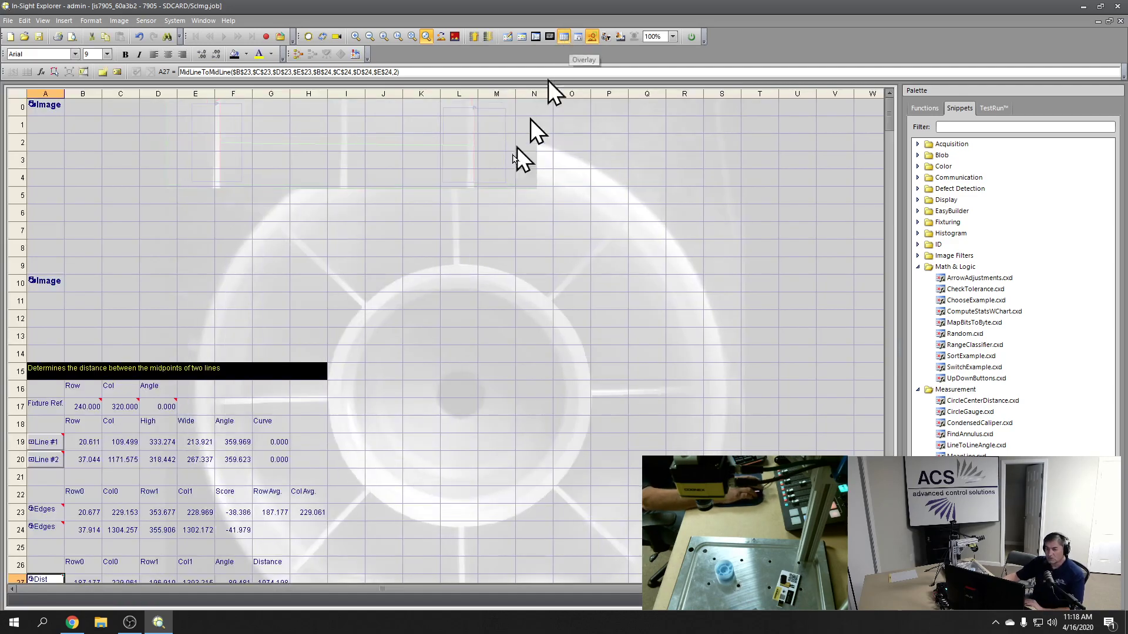
{"action": "left_click", "coordinate": [51, 200]}
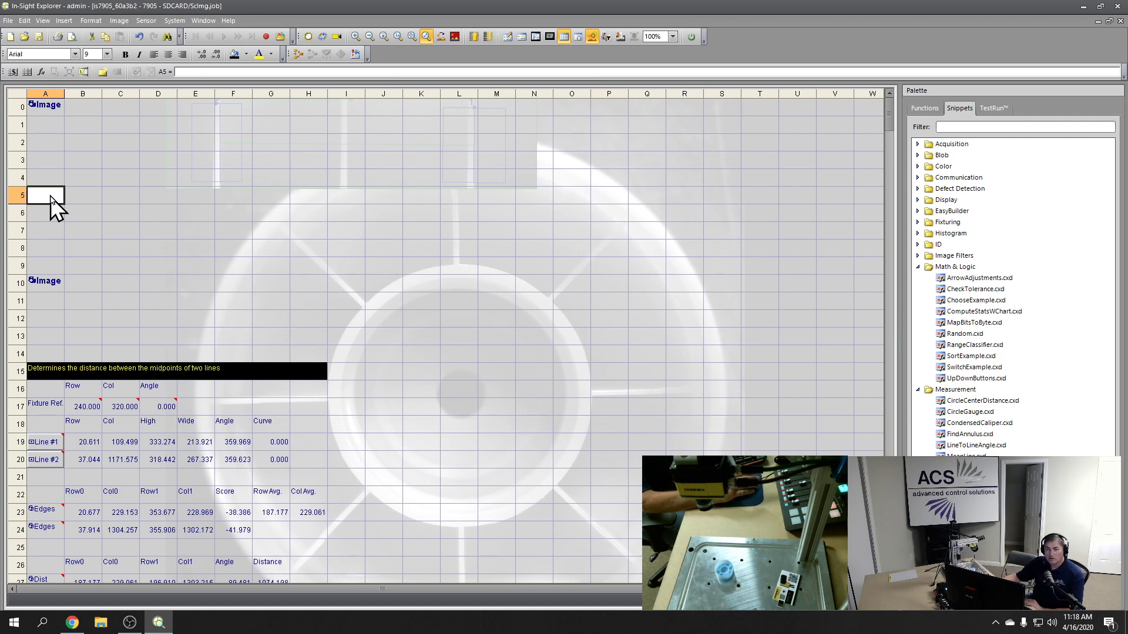